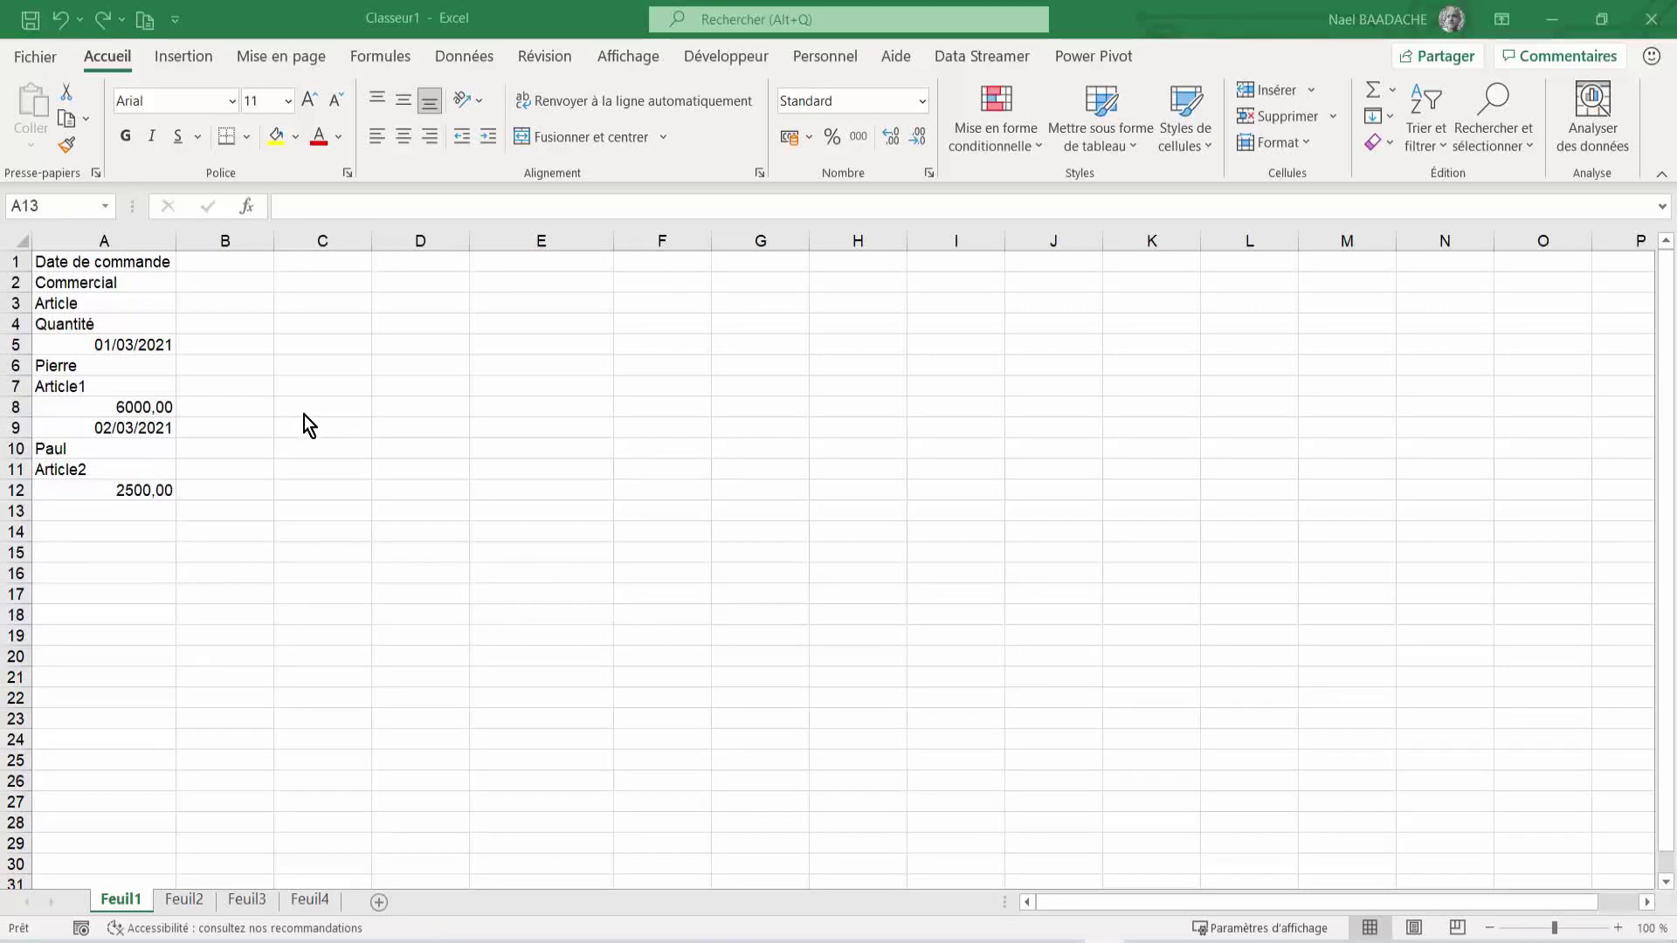
# Select the column A data list, then the four field labels A1:A4
pyautogui.click(107, 262)
pyautogui.moveTo(107, 263); pyautogui.dragTo(118, 488)
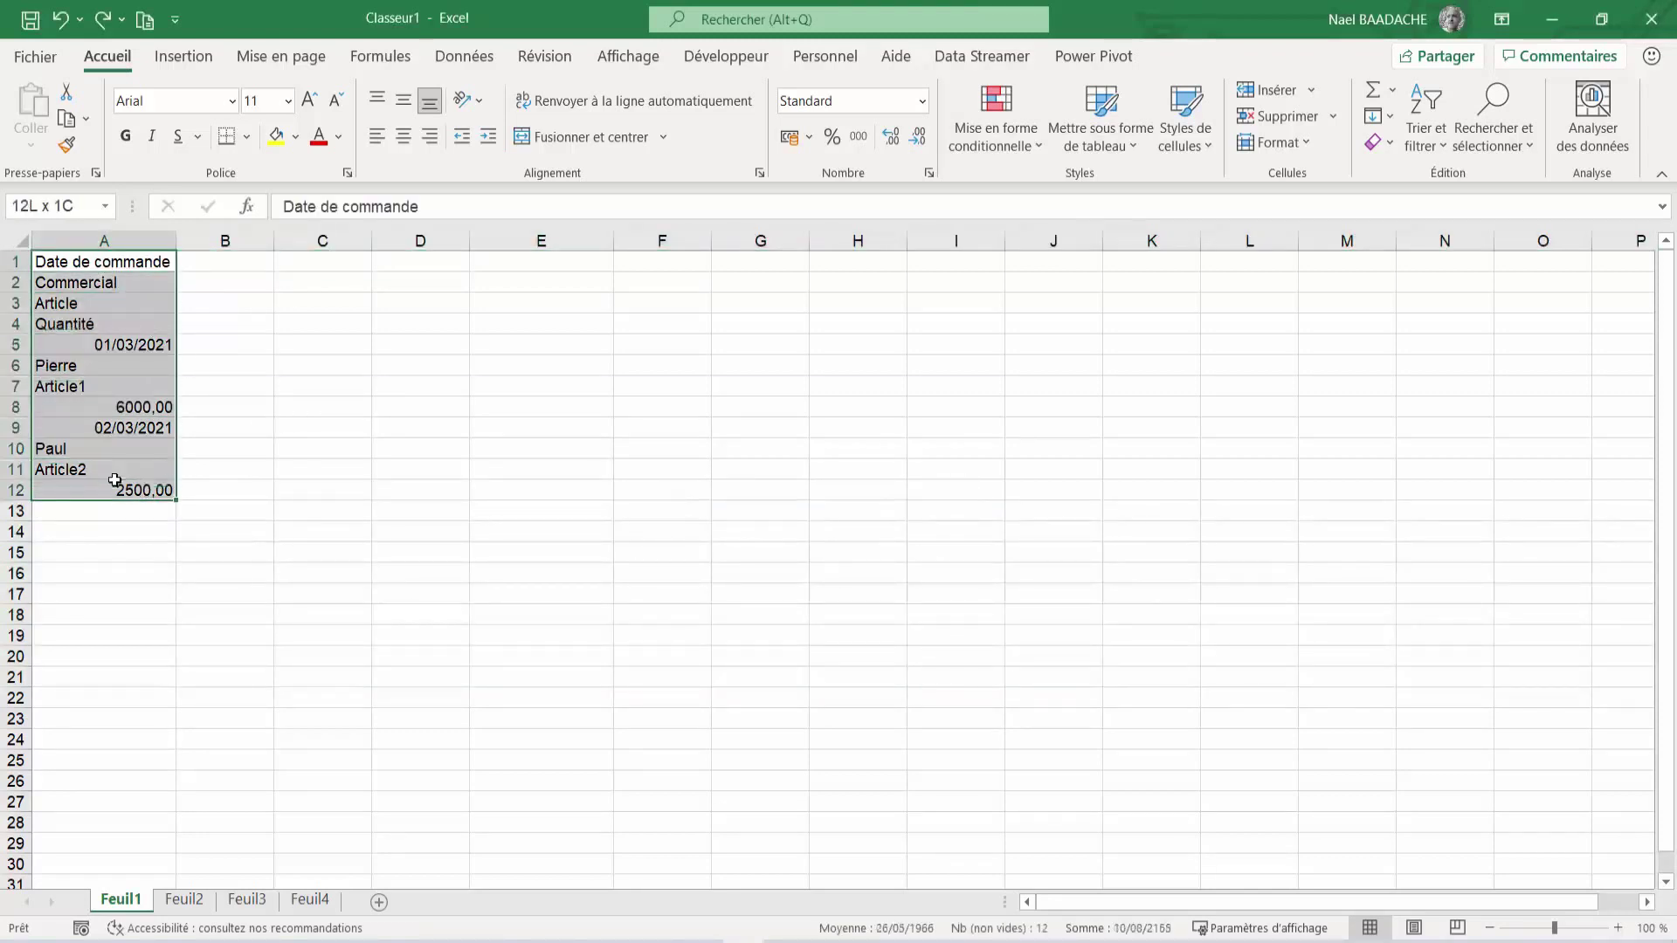
pyautogui.click(517, 268)
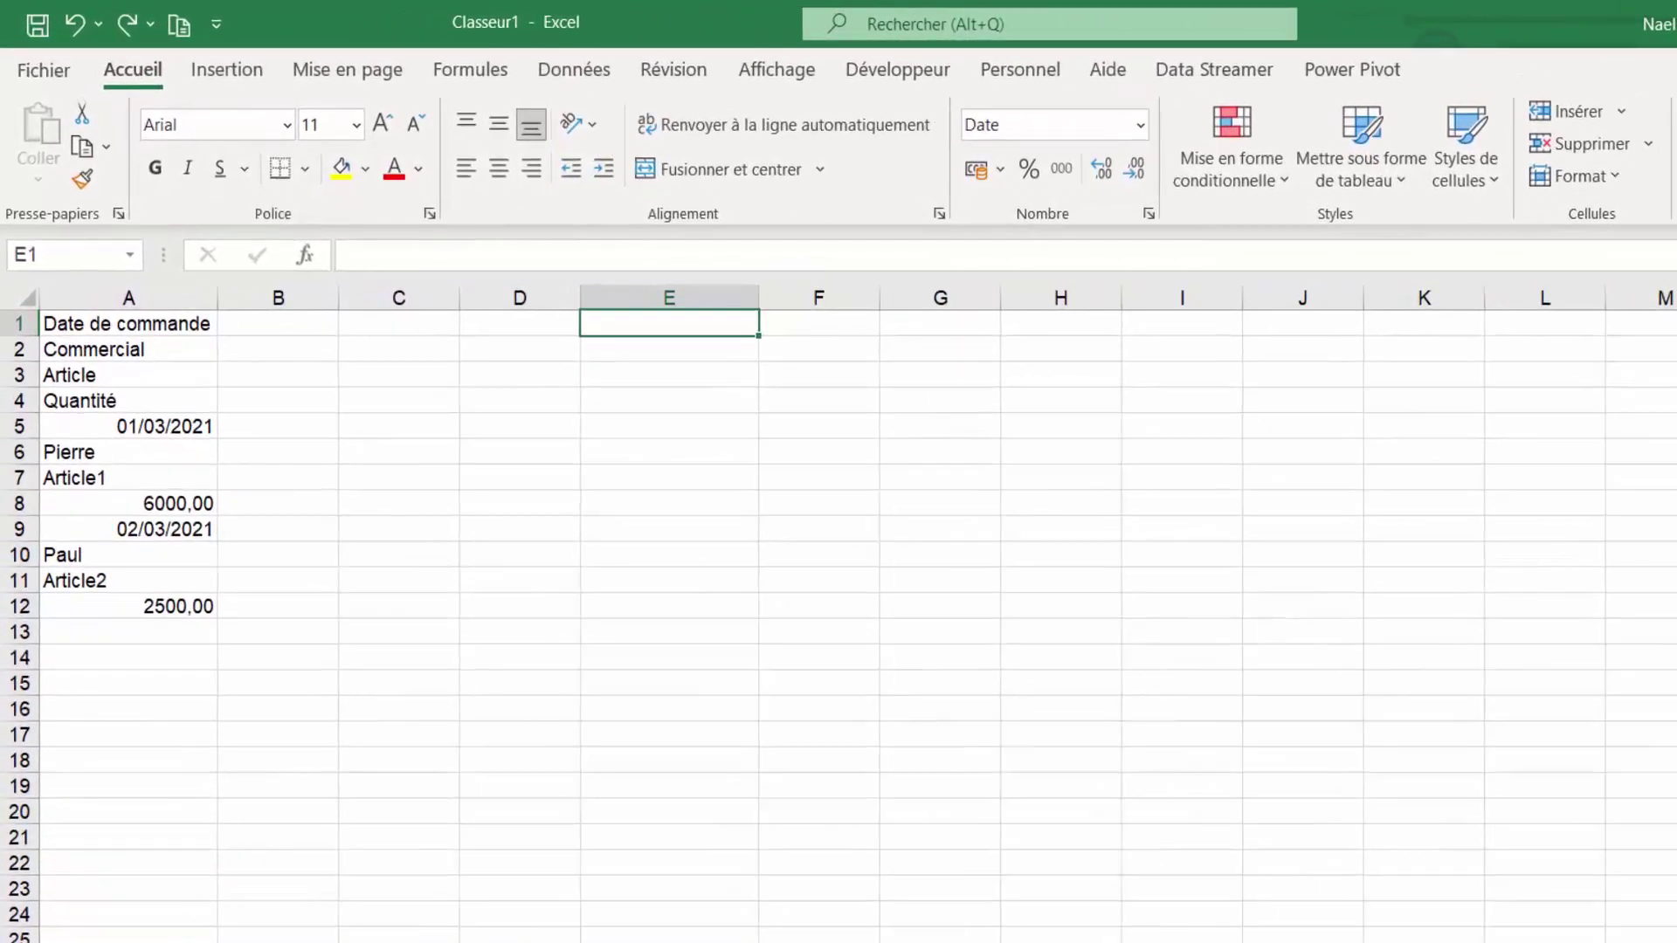
pyautogui.click(572, 639)
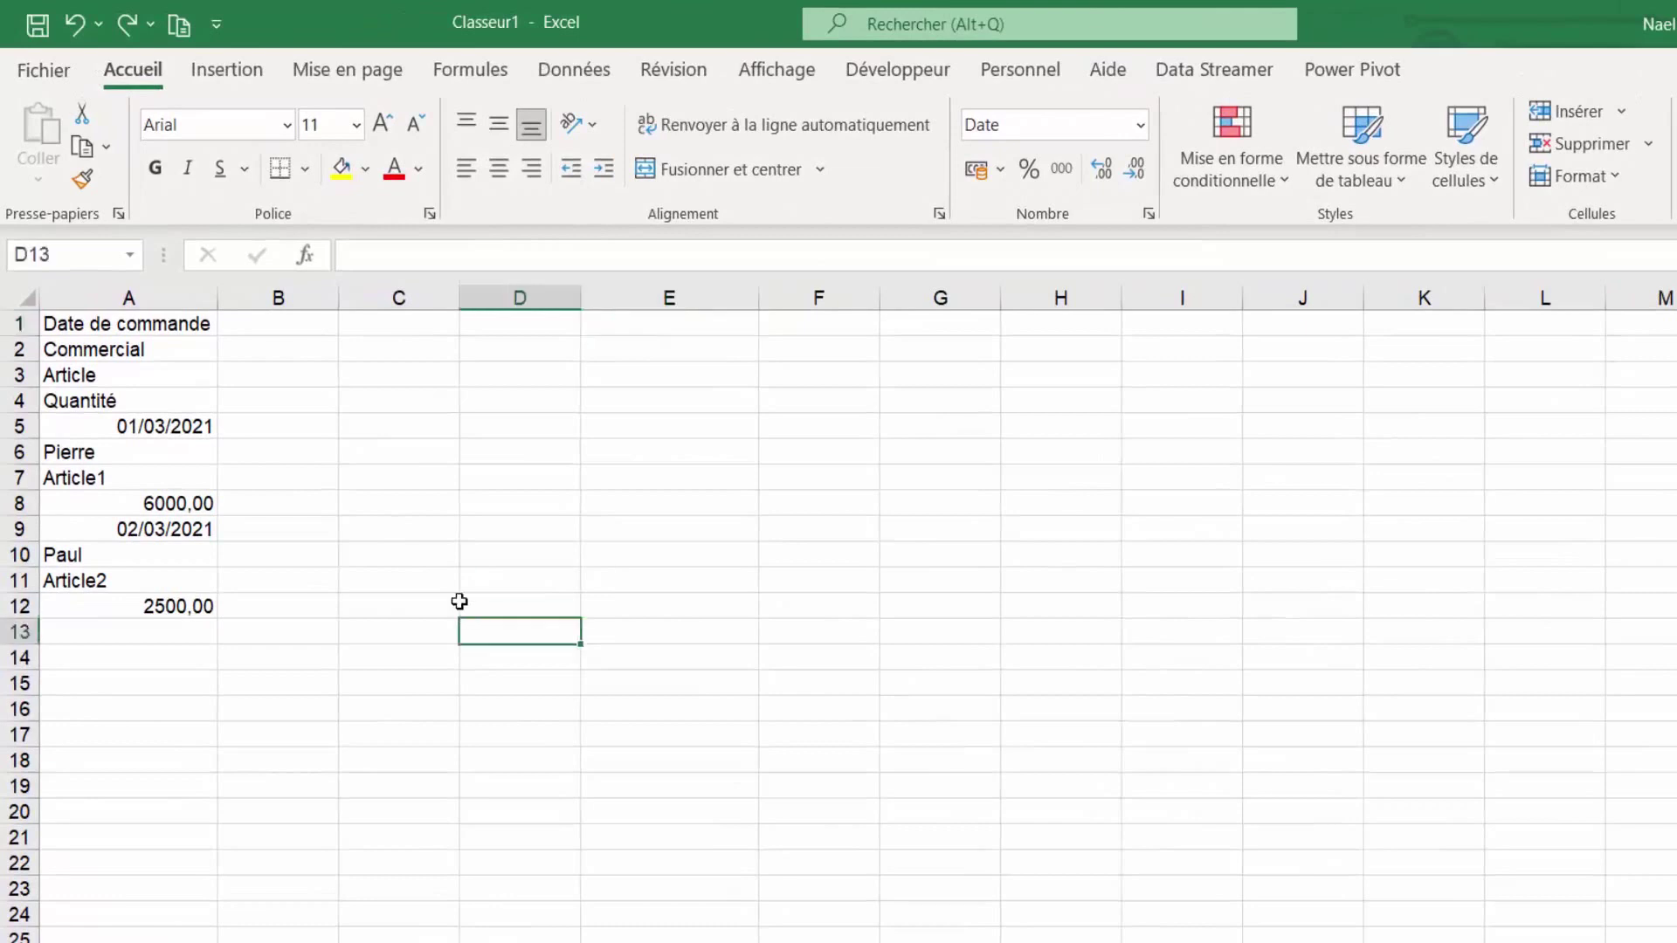
pyautogui.click(142, 329)
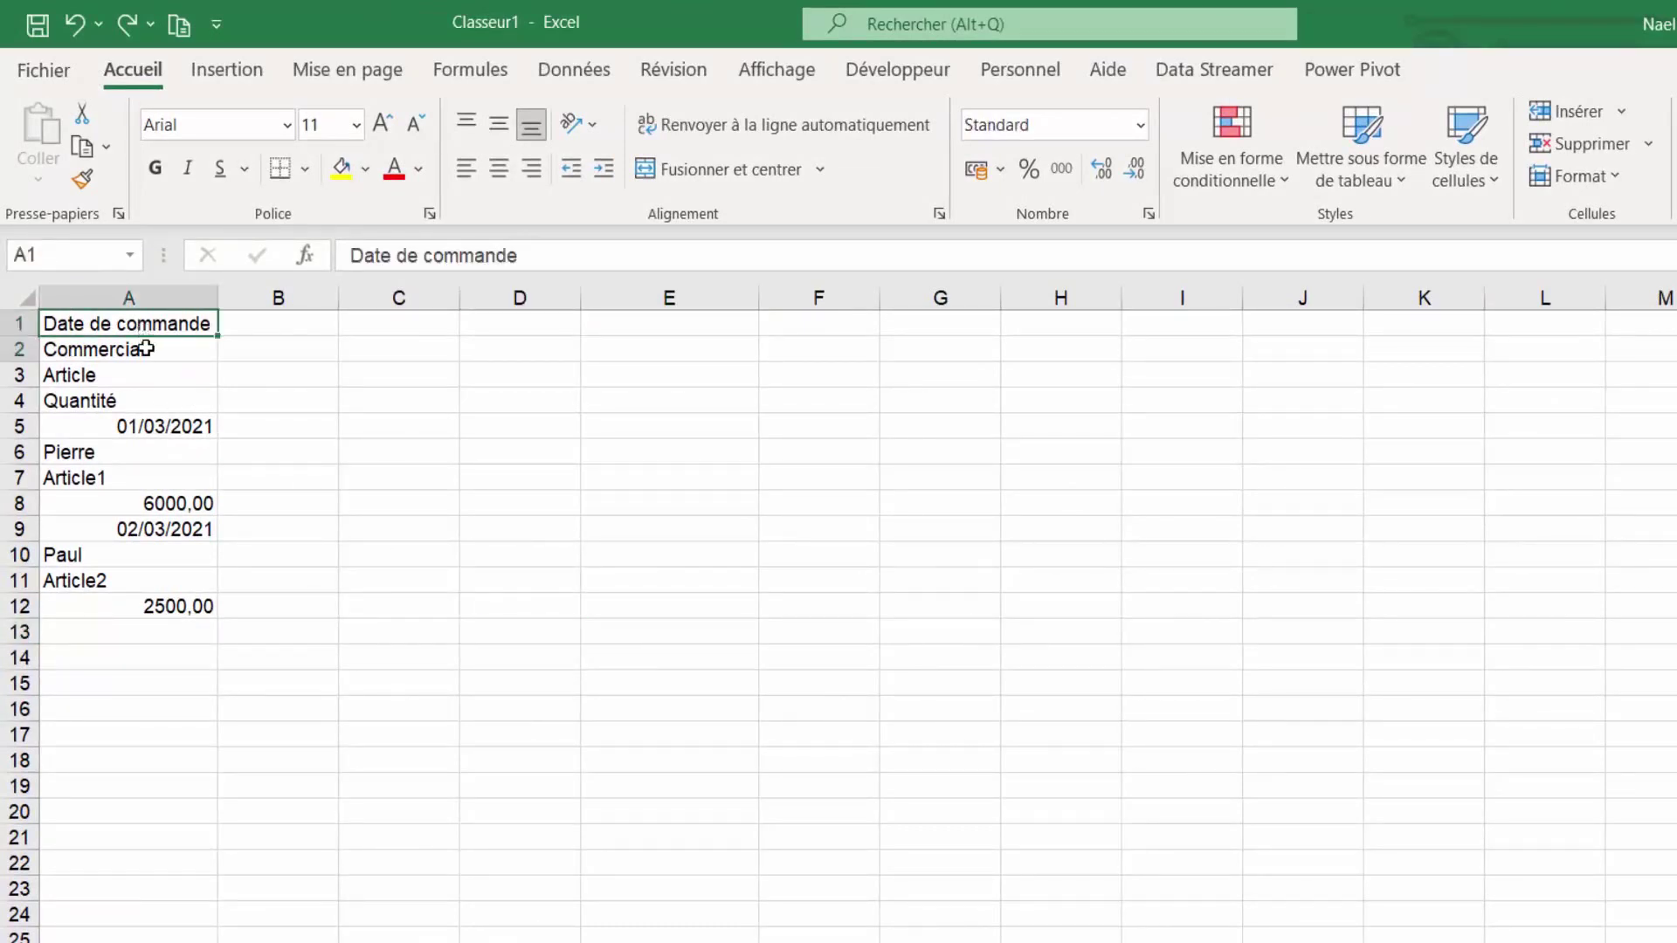
pyautogui.moveTo(145, 349); pyautogui.dragTo(139, 403)
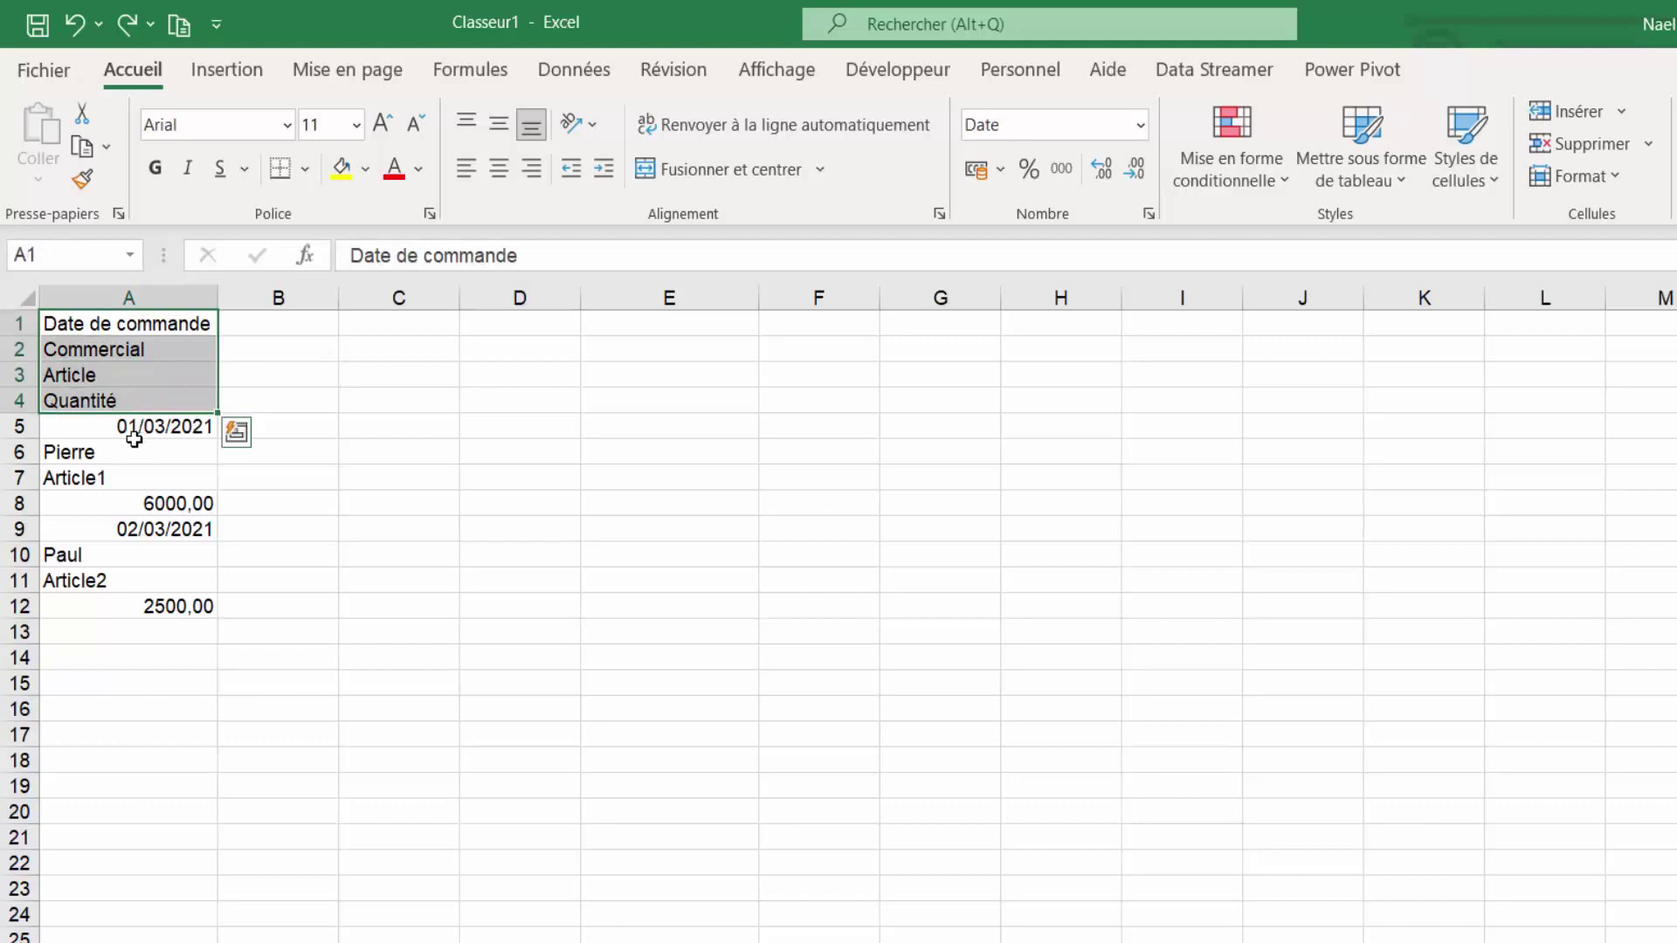
pyautogui.click(113, 324)
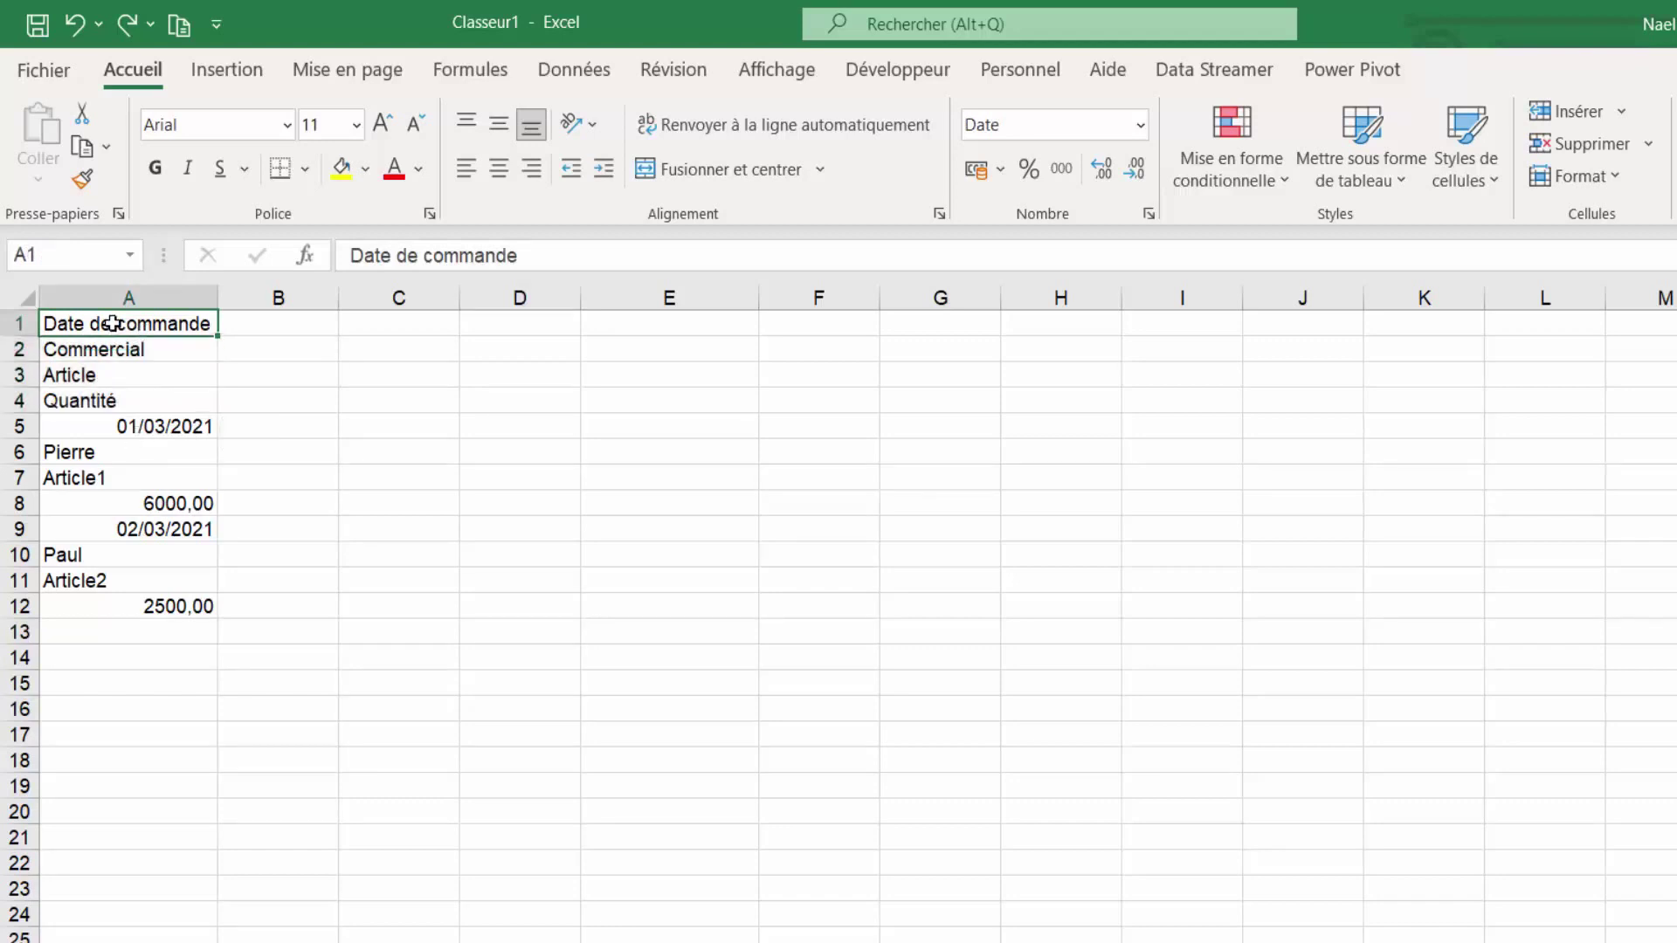
# Match each field label to its entries in both orders' records in column A
pyautogui.click(178, 432)
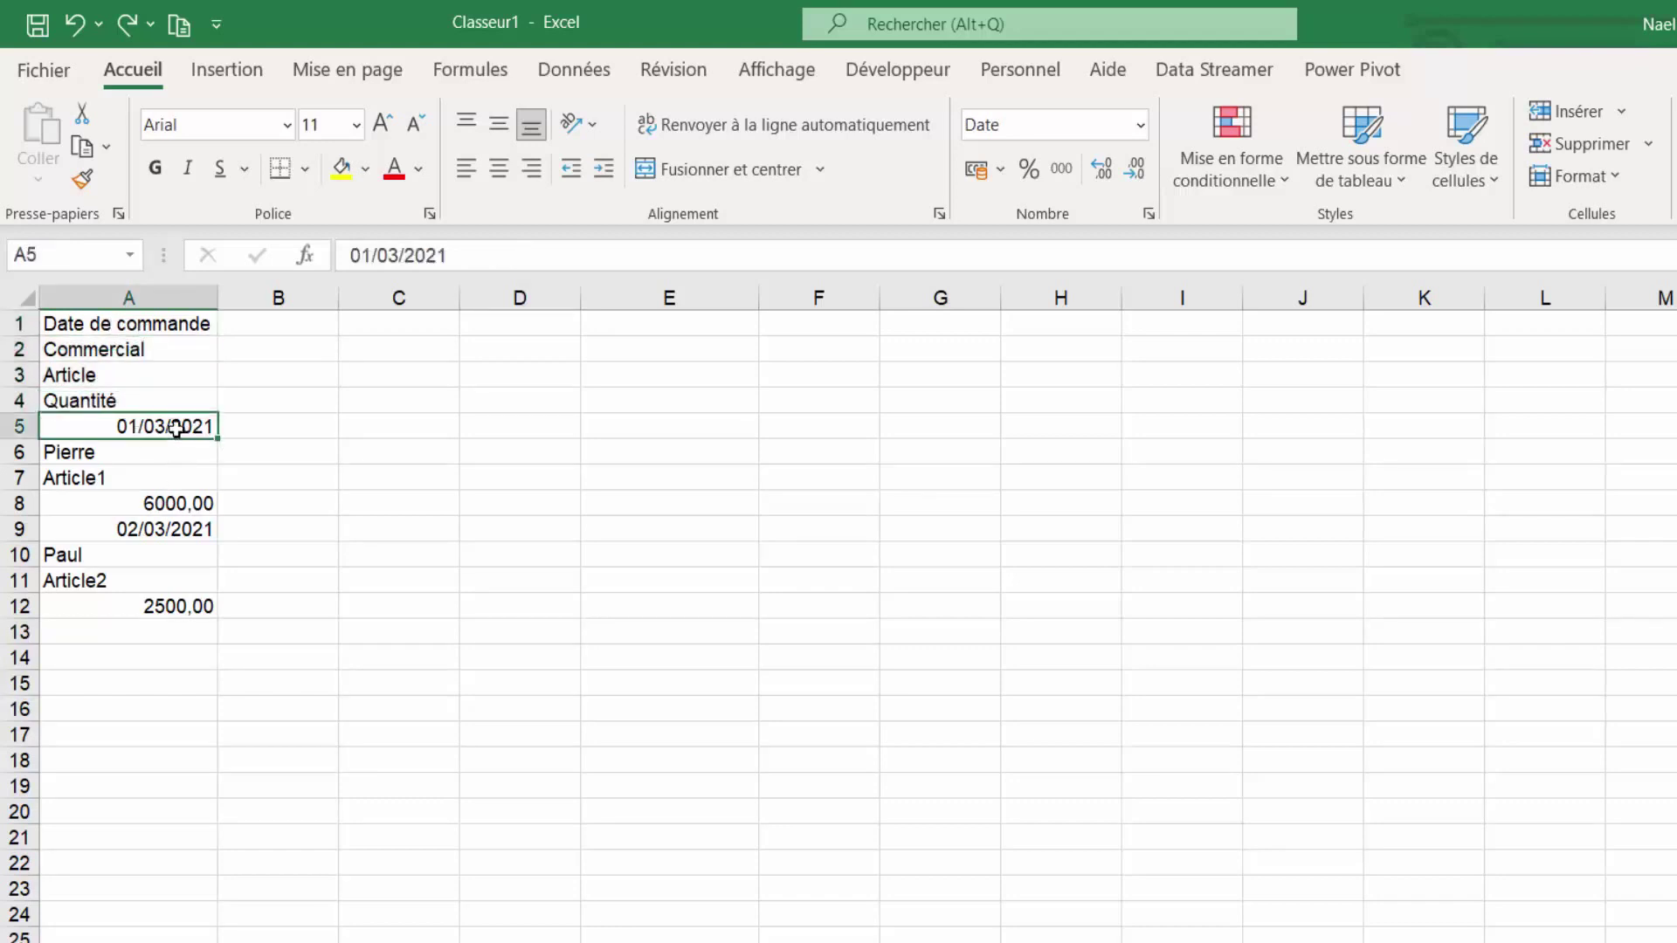
pyautogui.click(127, 354)
pyautogui.click(77, 452)
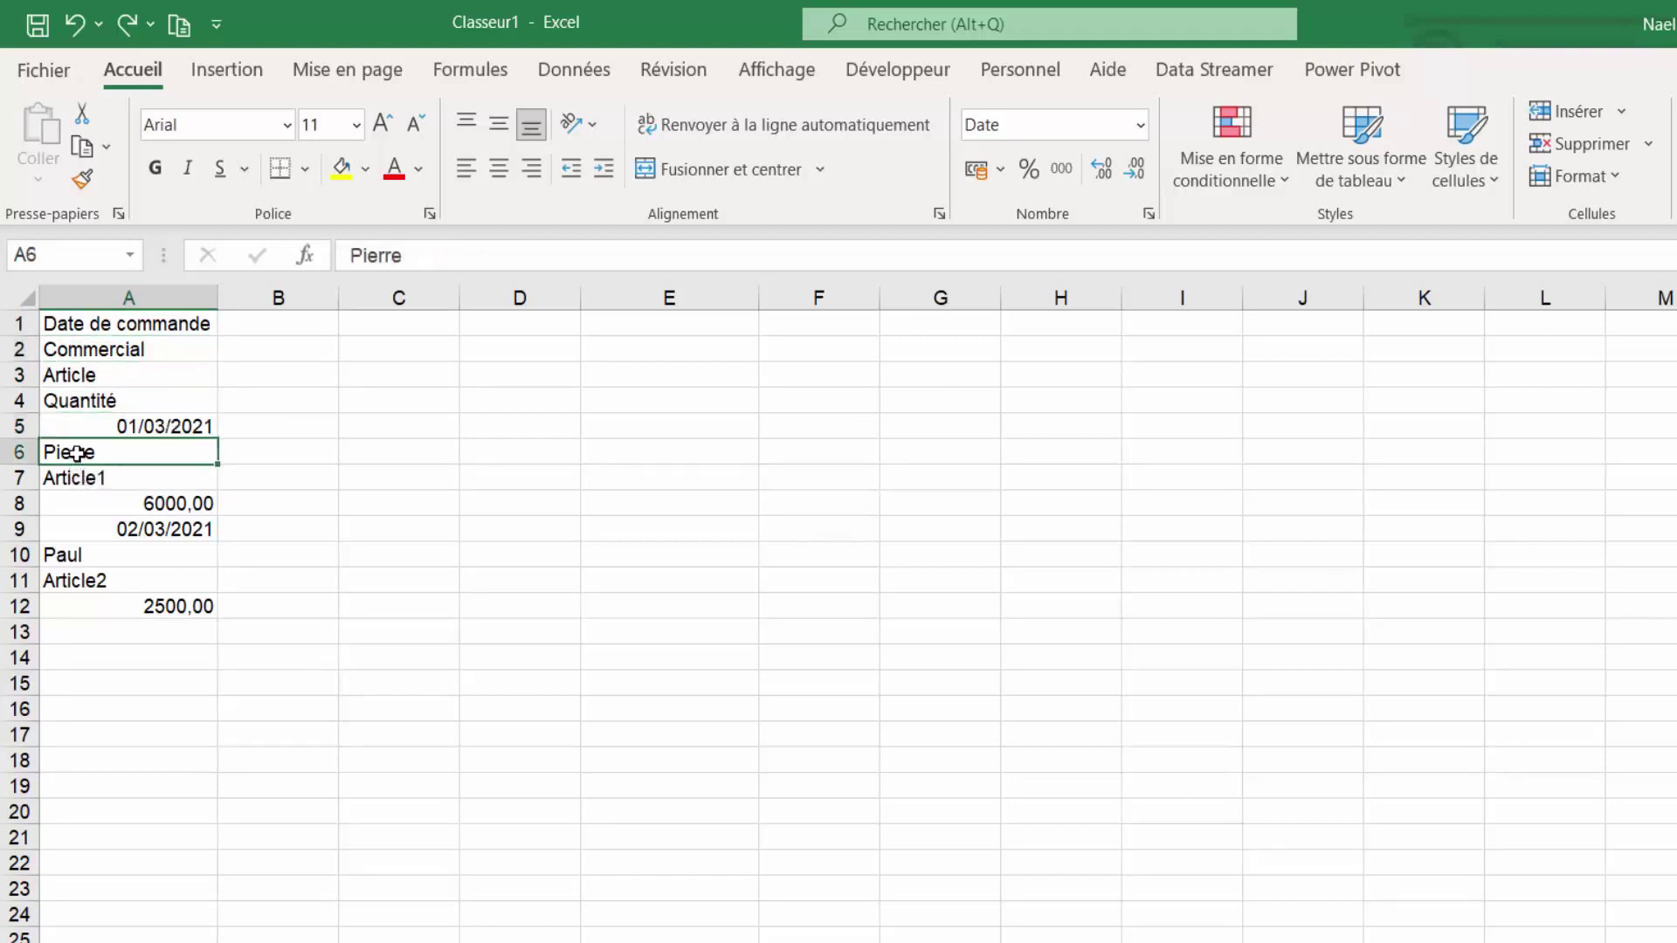
pyautogui.click(79, 376)
pyautogui.click(72, 478)
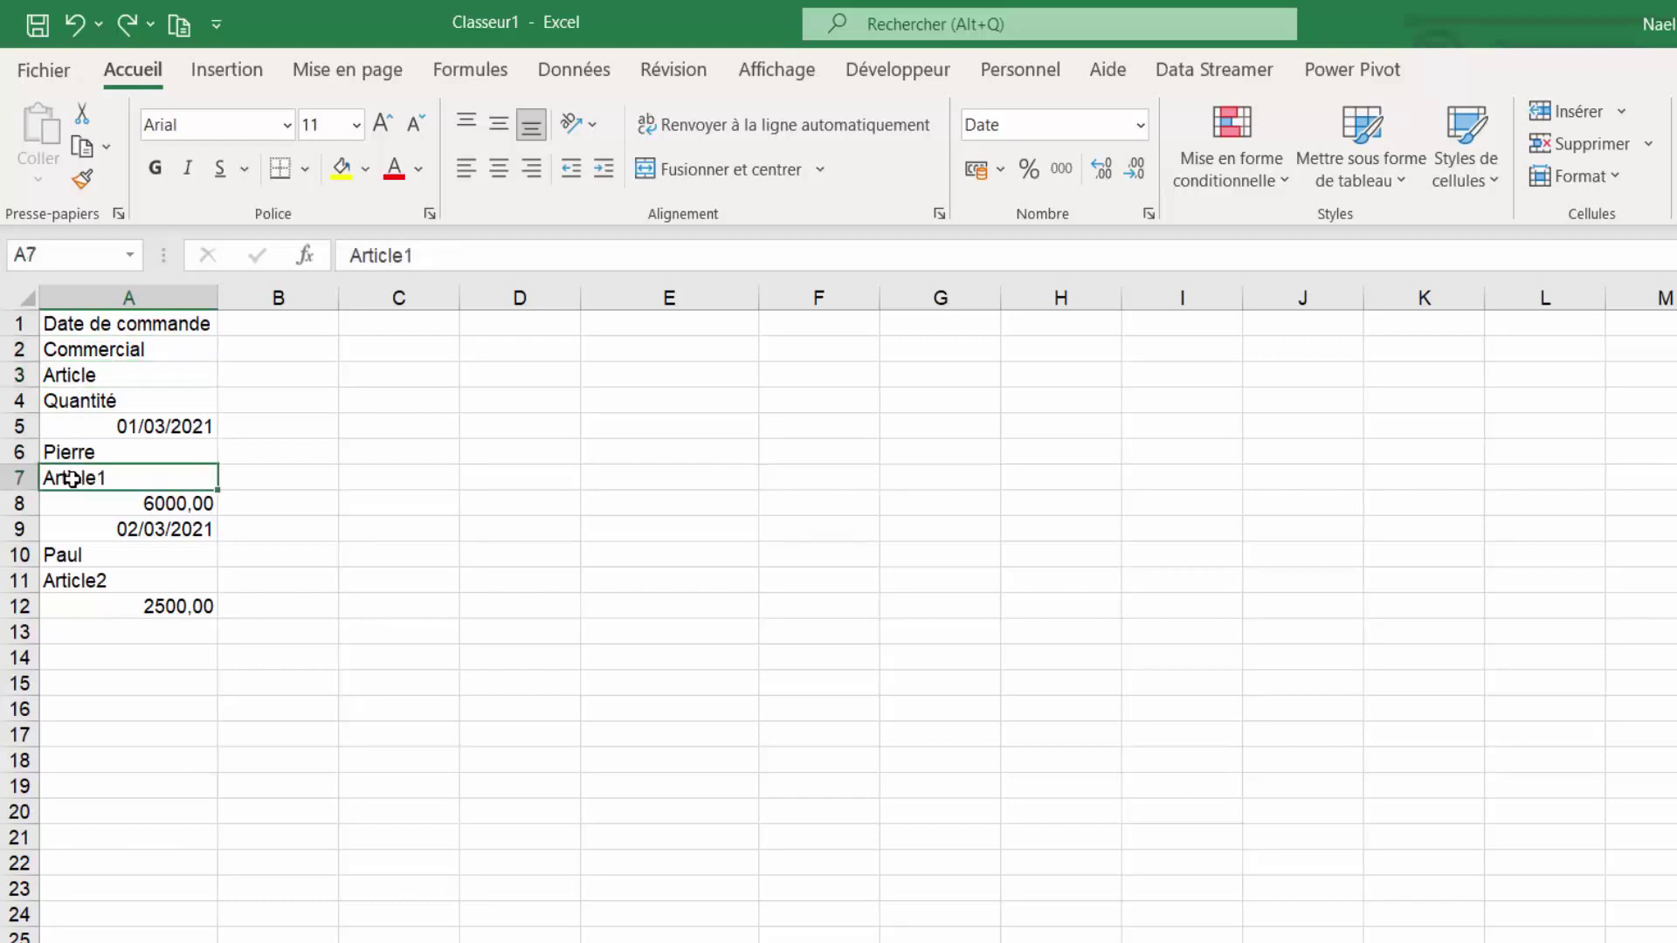
pyautogui.click(79, 402)
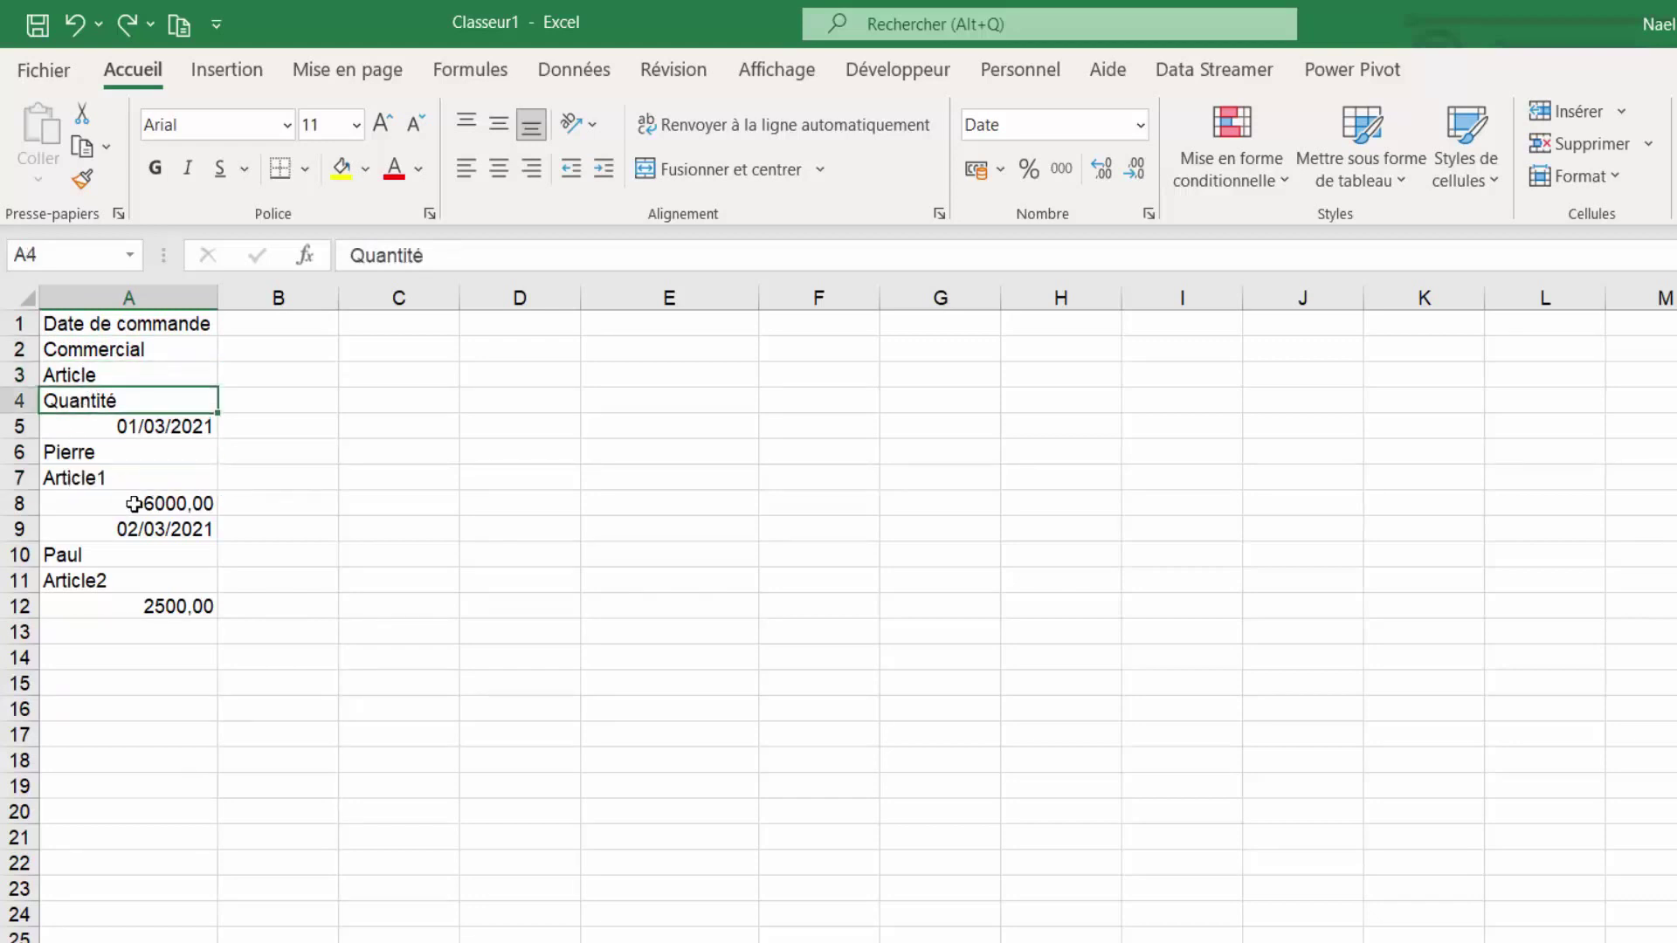
pyautogui.click(162, 506)
pyautogui.moveTo(162, 524); pyautogui.dragTo(158, 606)
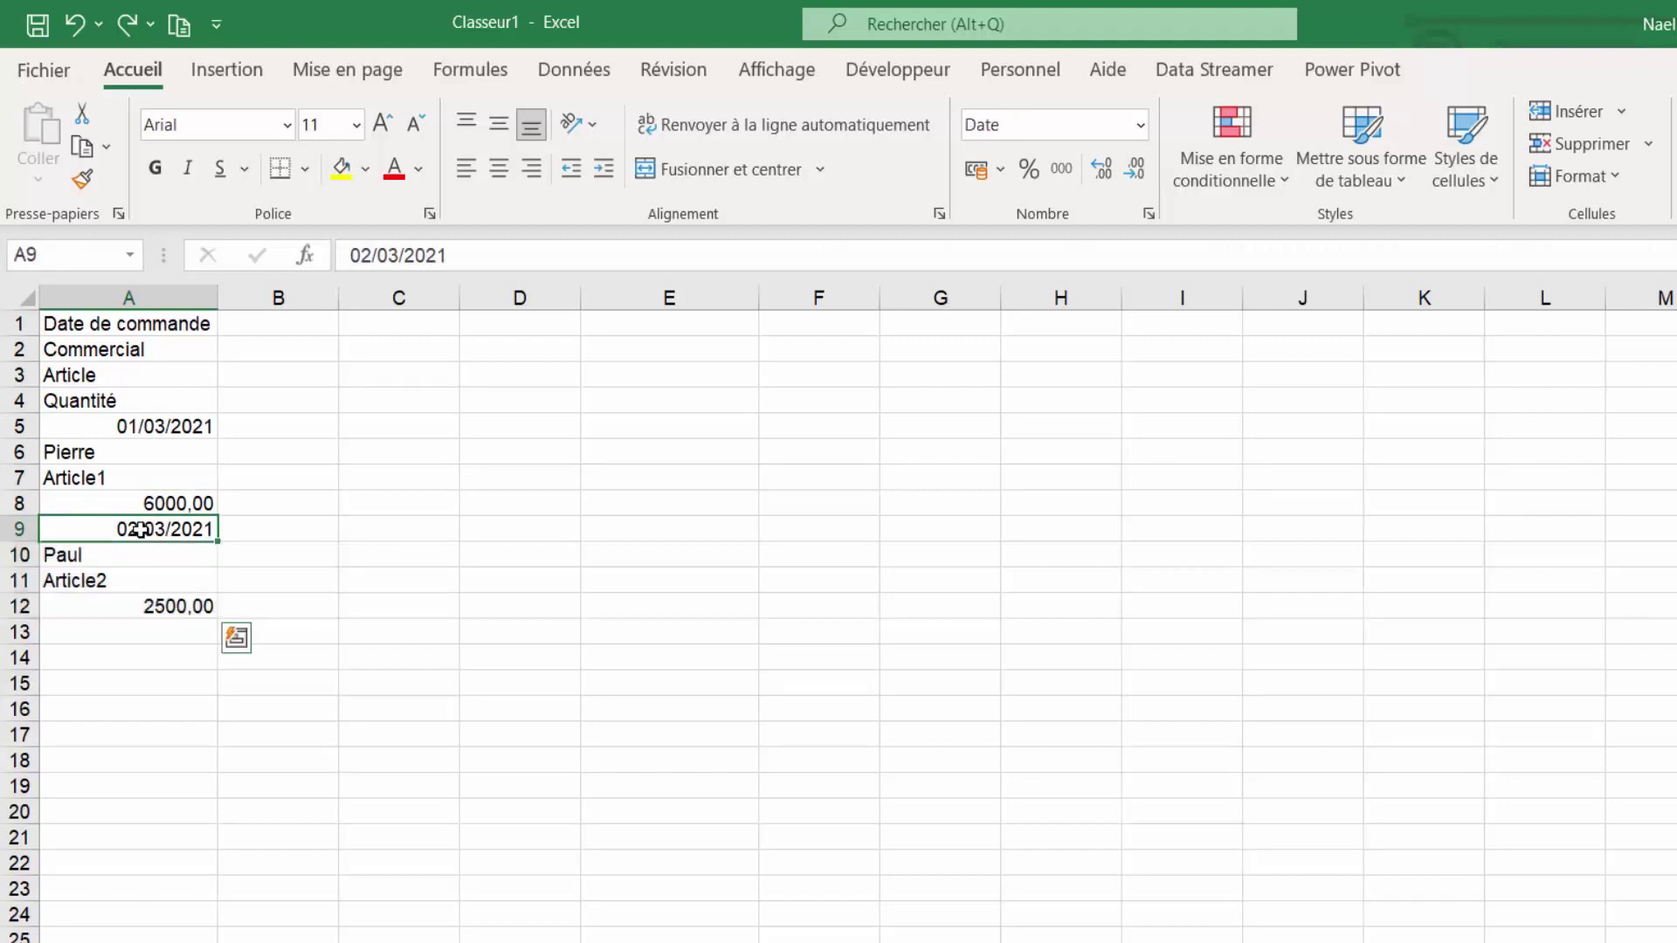
pyautogui.moveTo(140, 530); pyautogui.dragTo(149, 606)
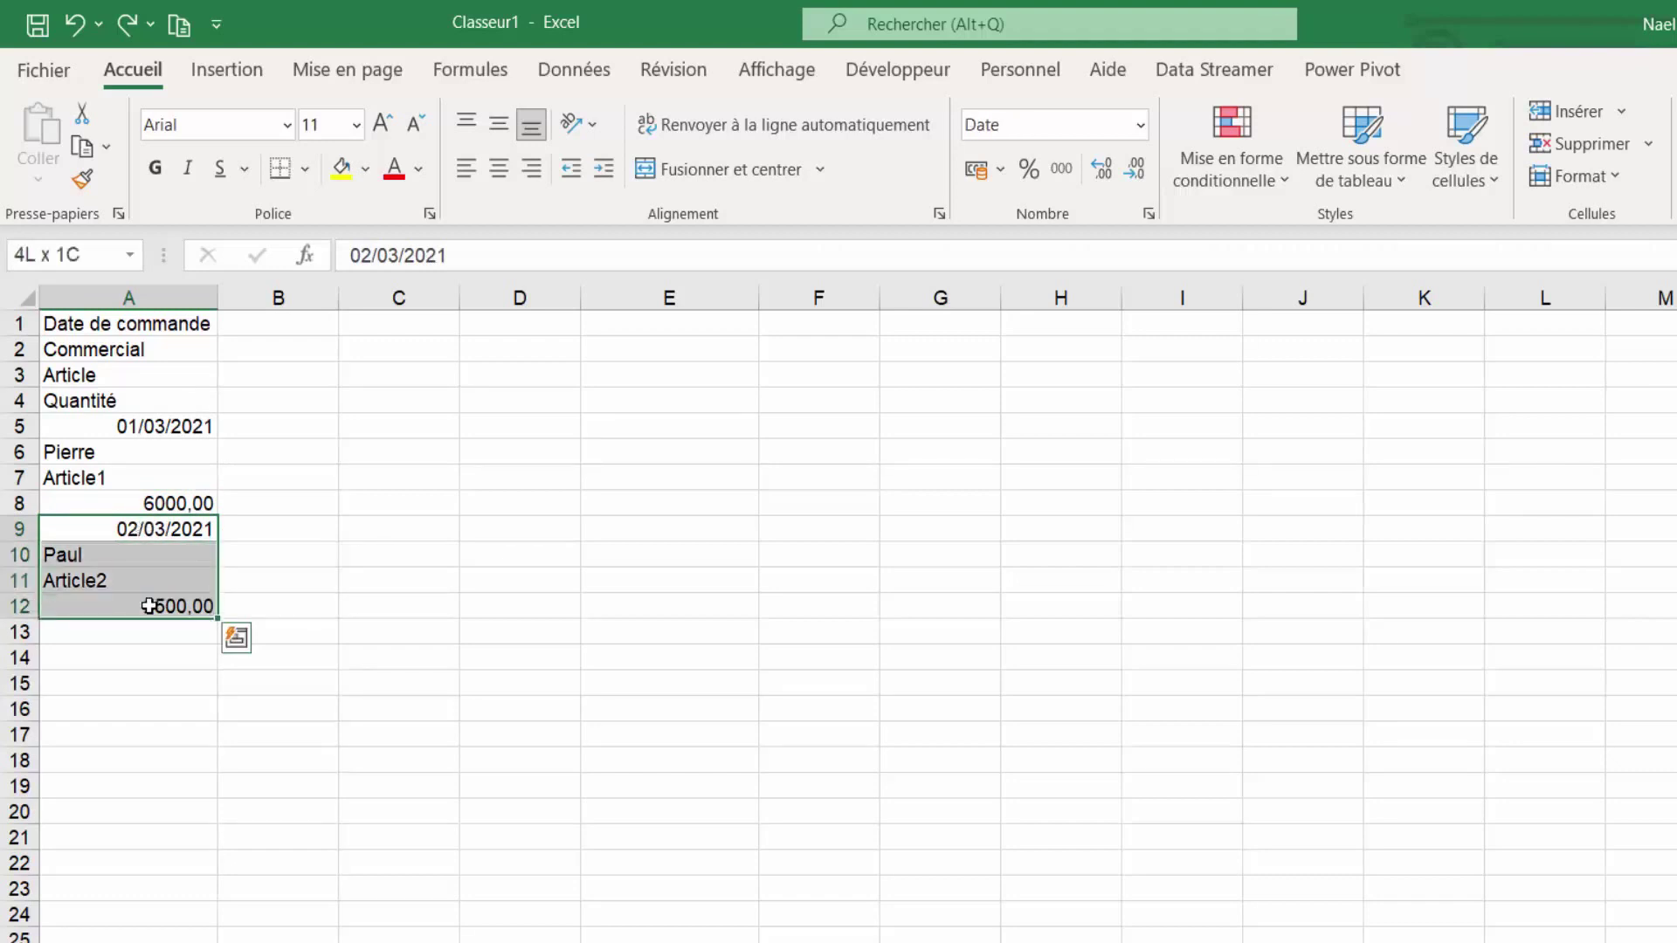
pyautogui.moveTo(91, 325); pyautogui.dragTo(87, 399)
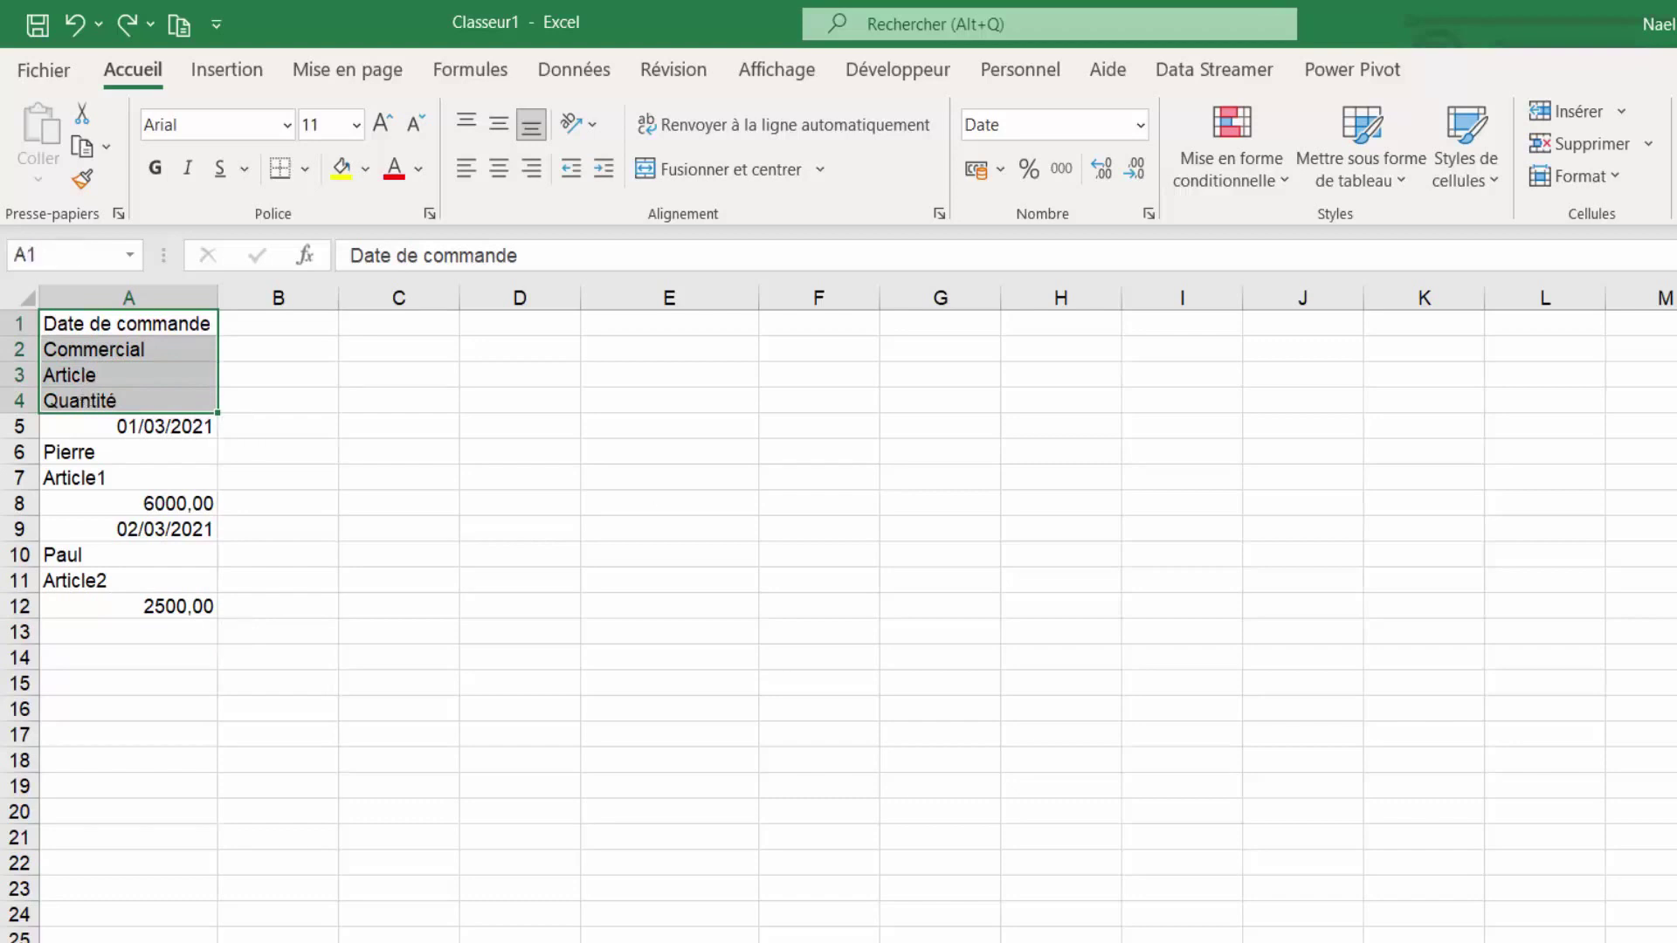
# Begin the formula =index(A:A; in E1, using all of column A as the range
pyautogui.hotkey('alt', 'Tab')
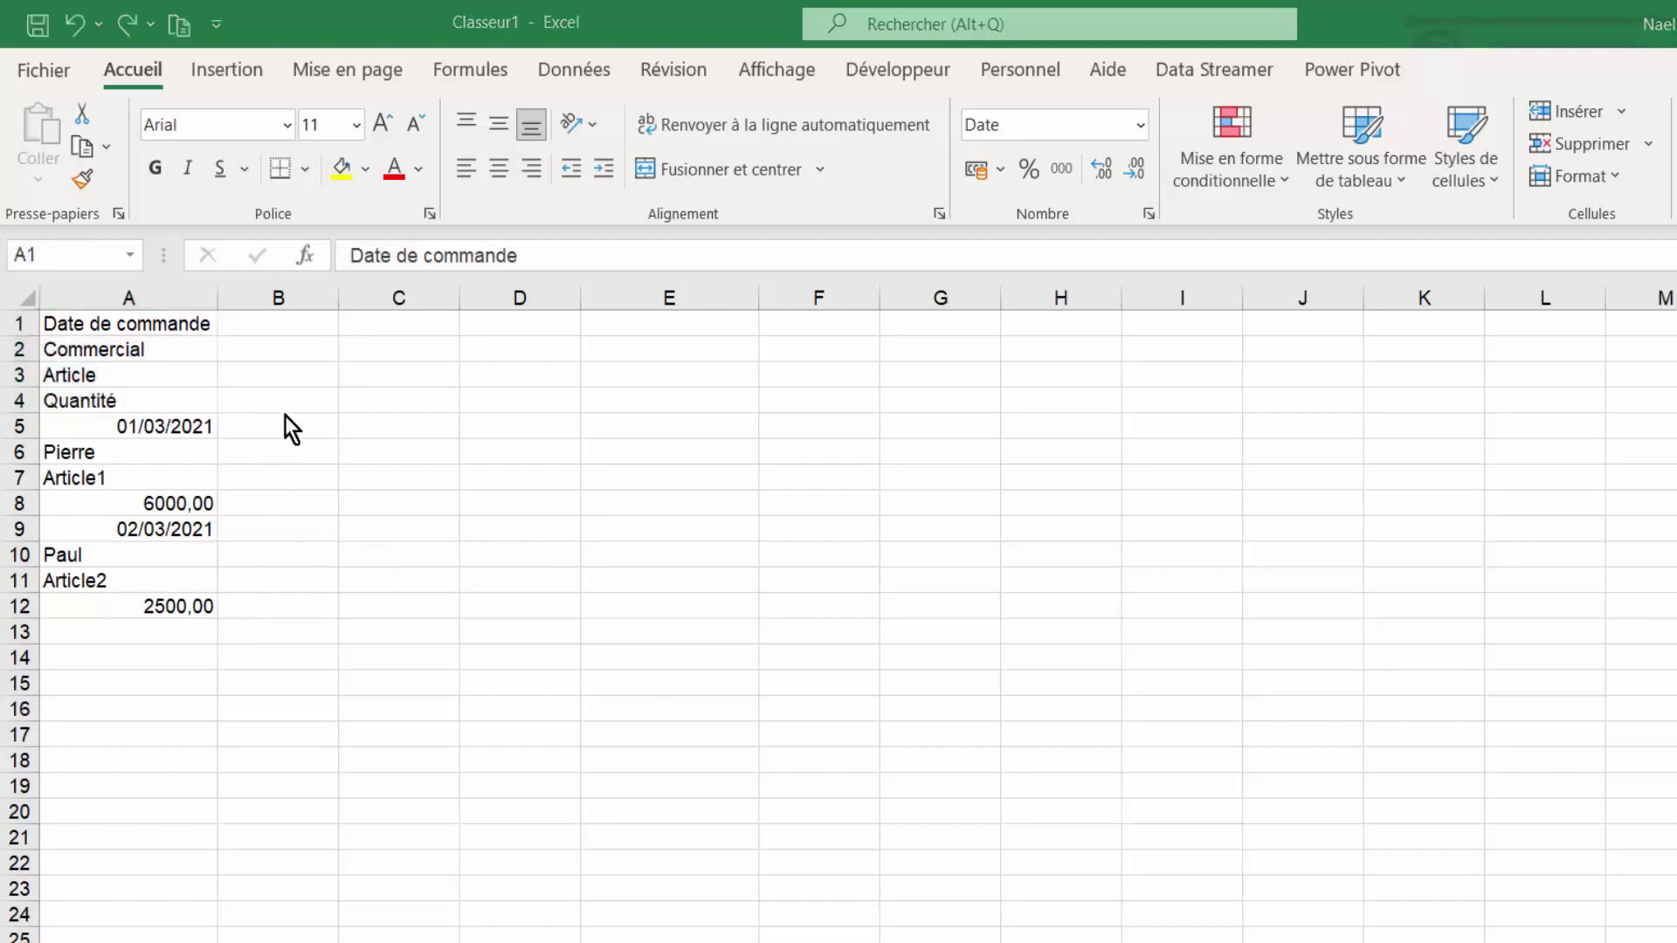
pyautogui.click(159, 333)
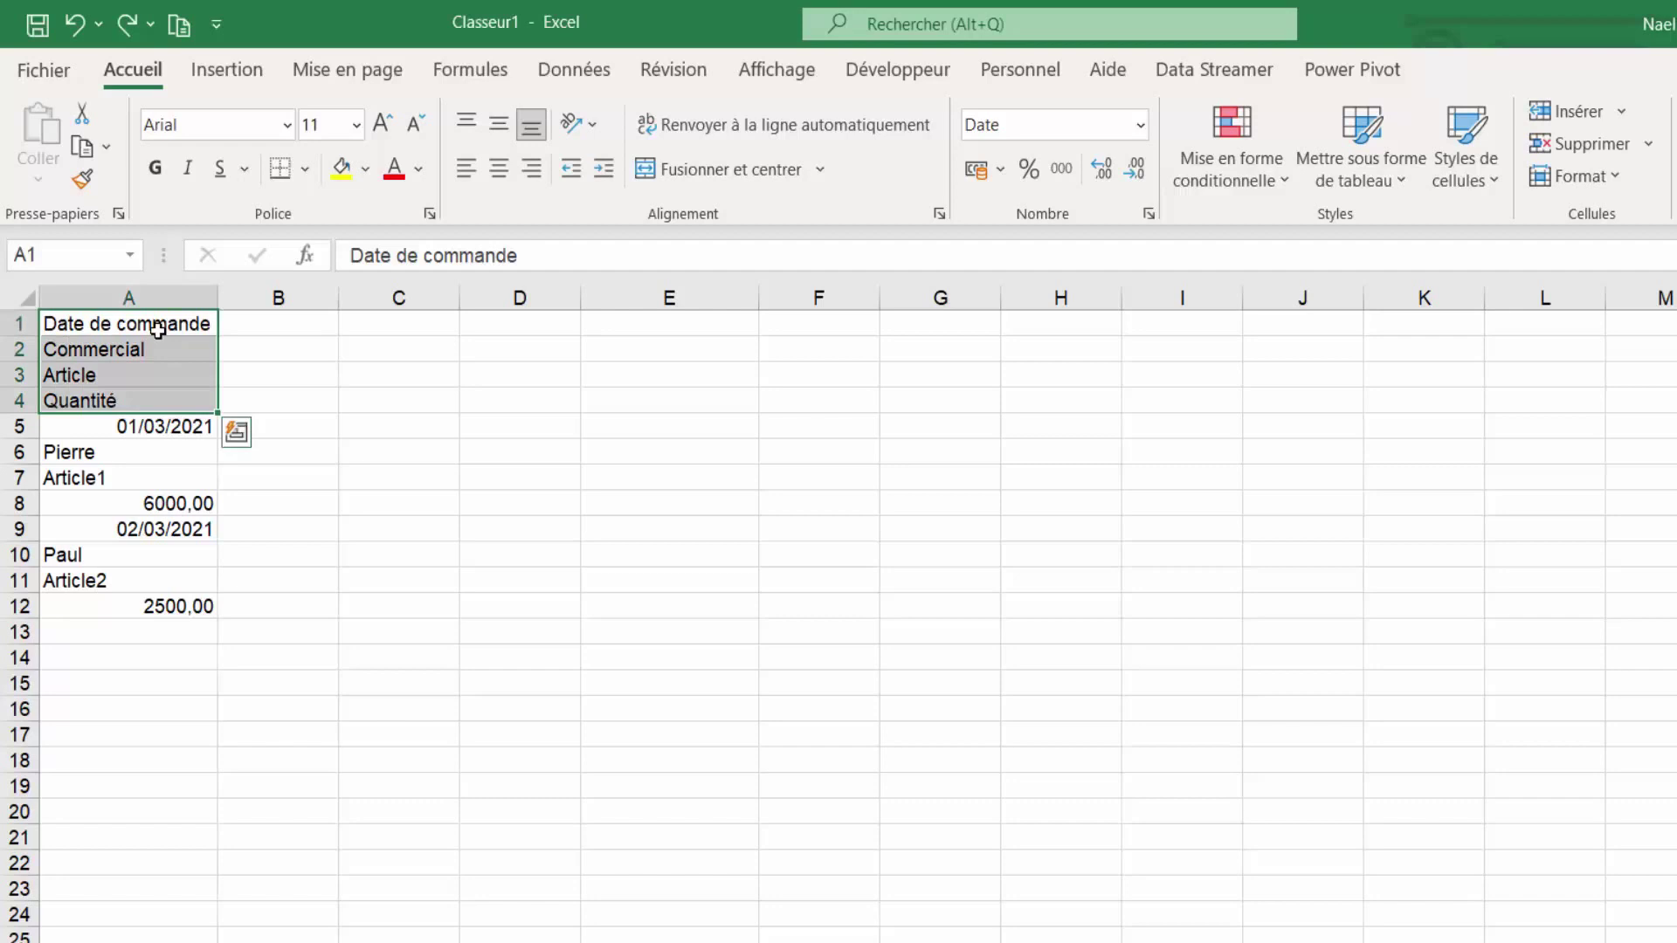
pyautogui.click(521, 336)
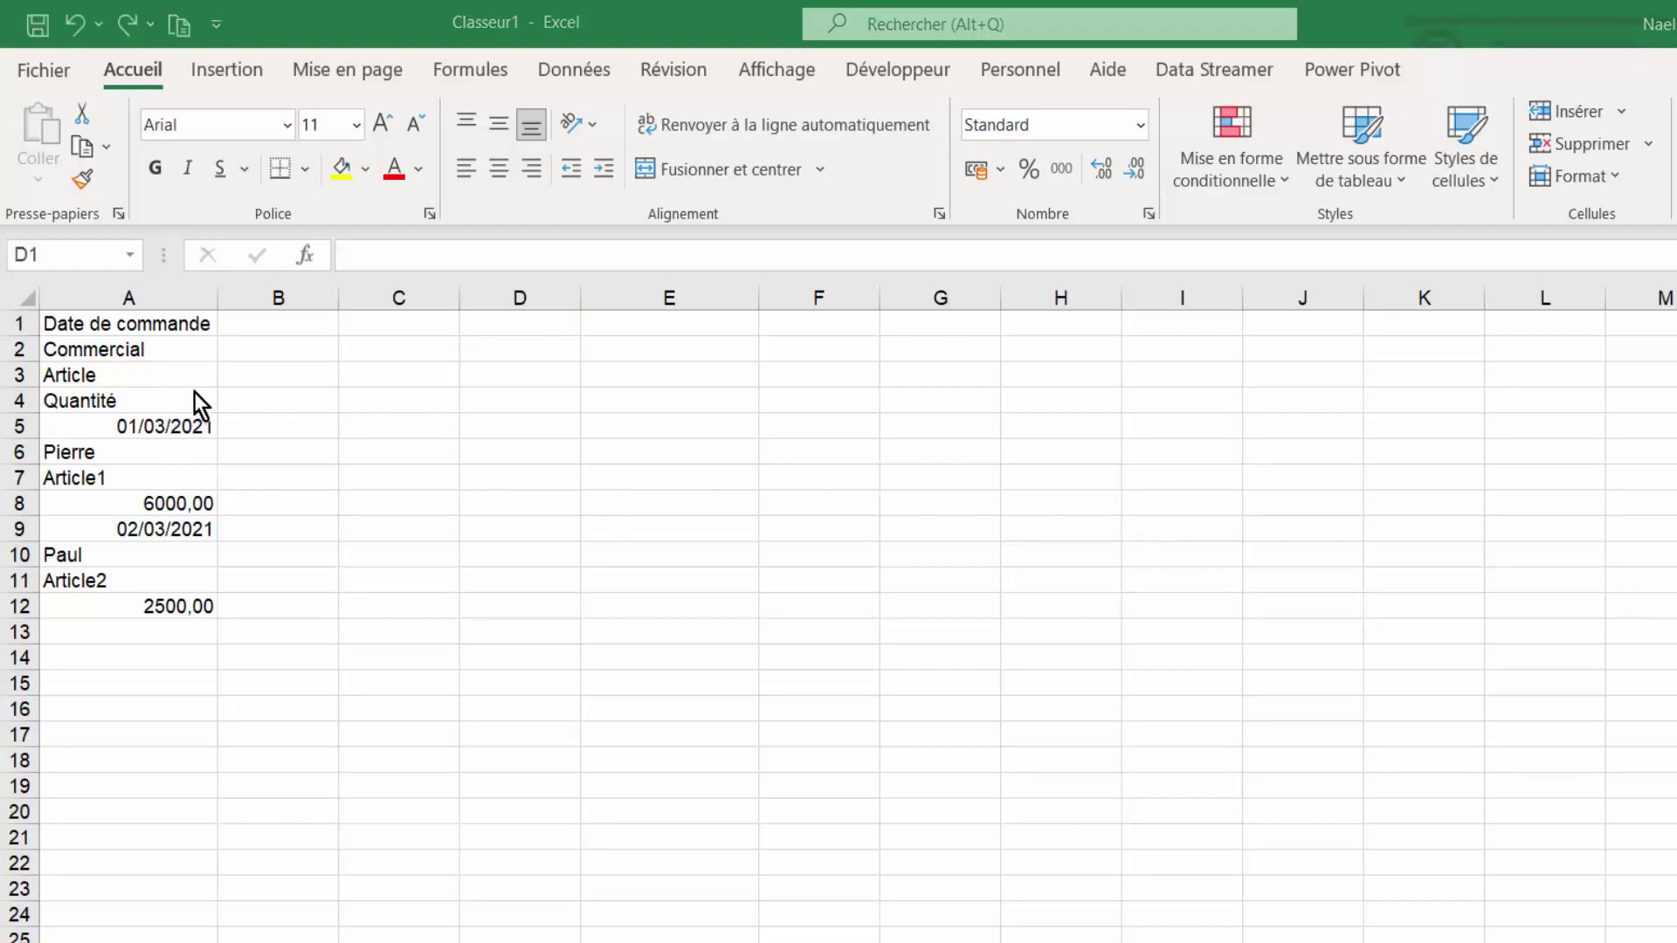
pyautogui.click(132, 636)
pyautogui.click(676, 323)
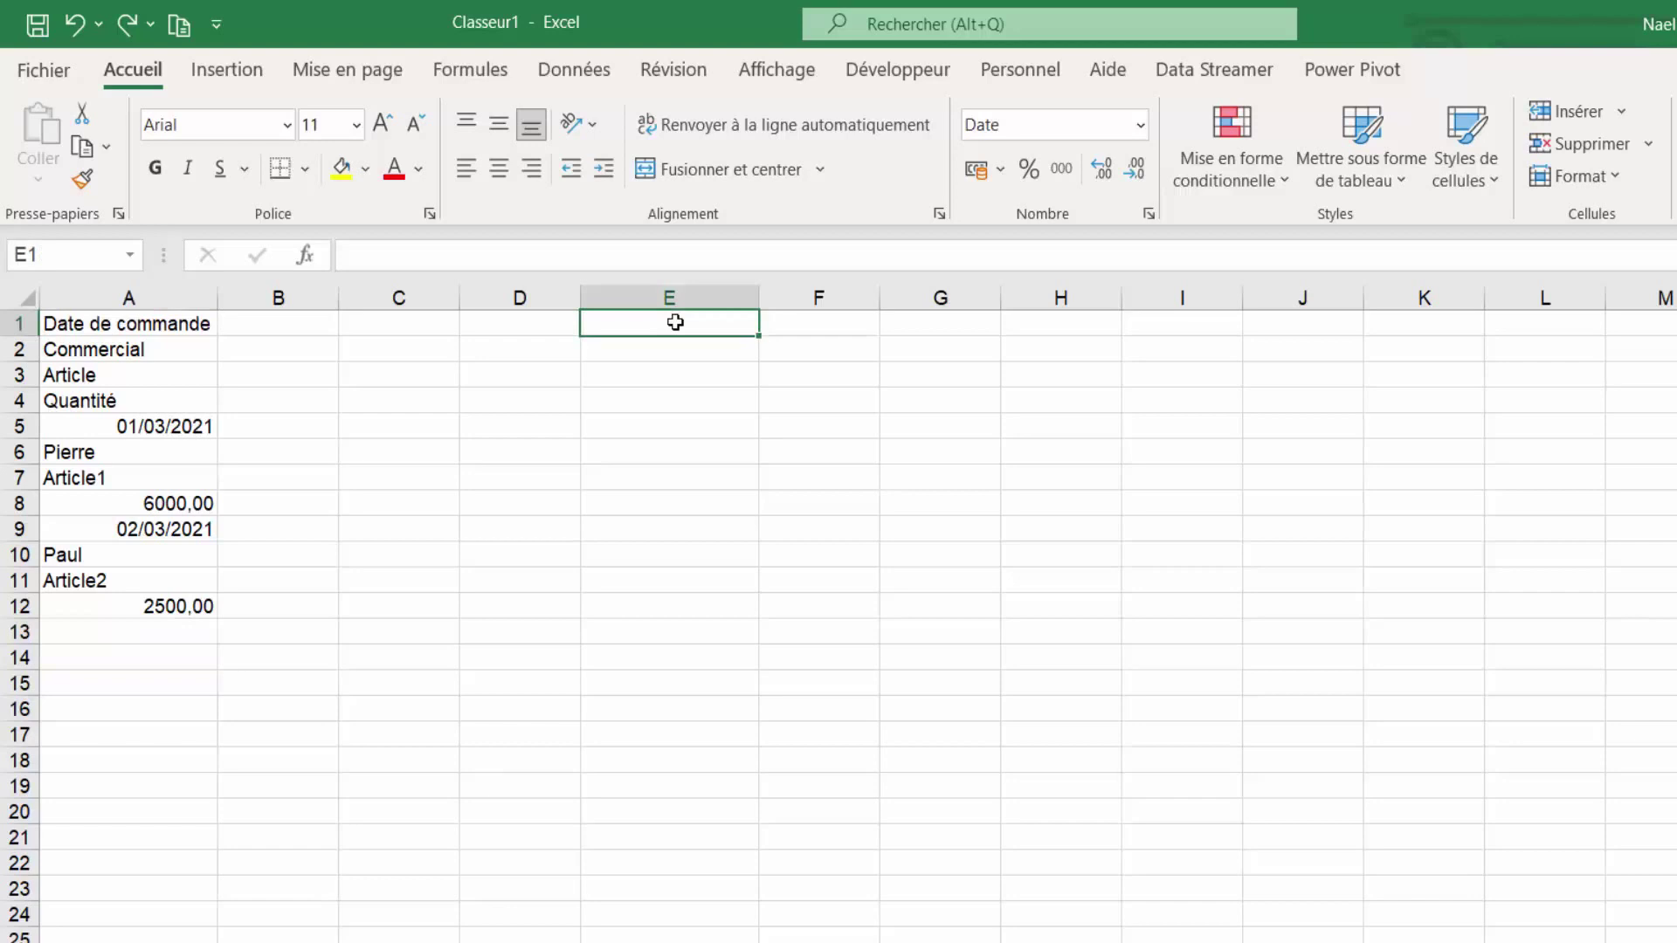
pyautogui.write('=index(')
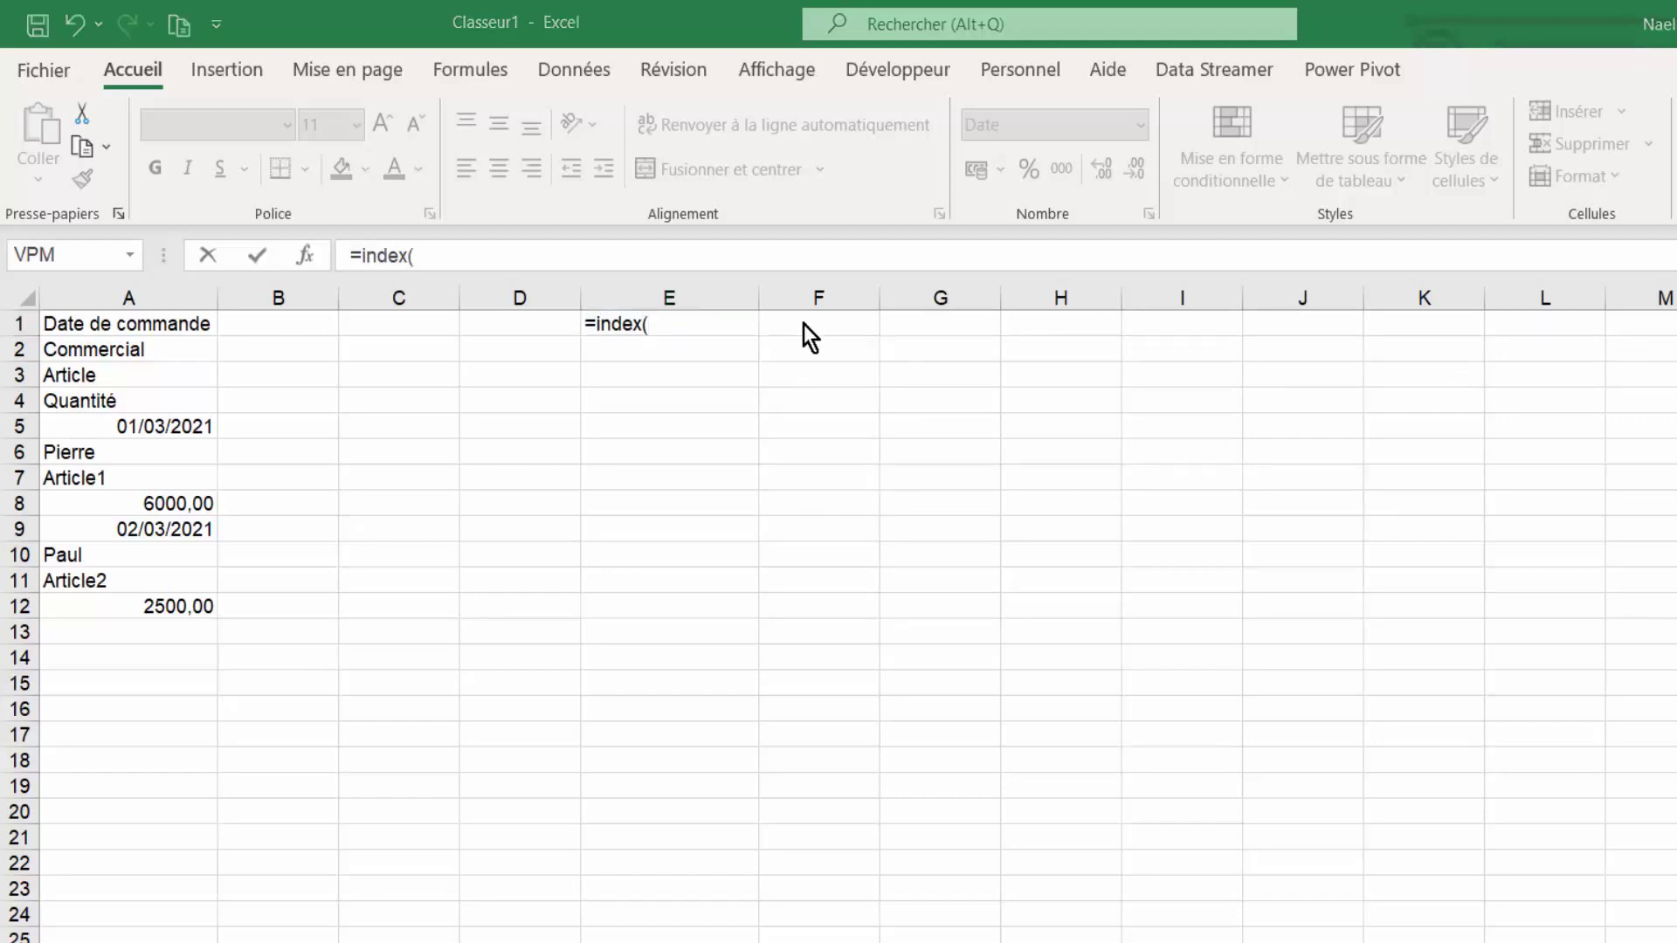
pyautogui.click(696, 330)
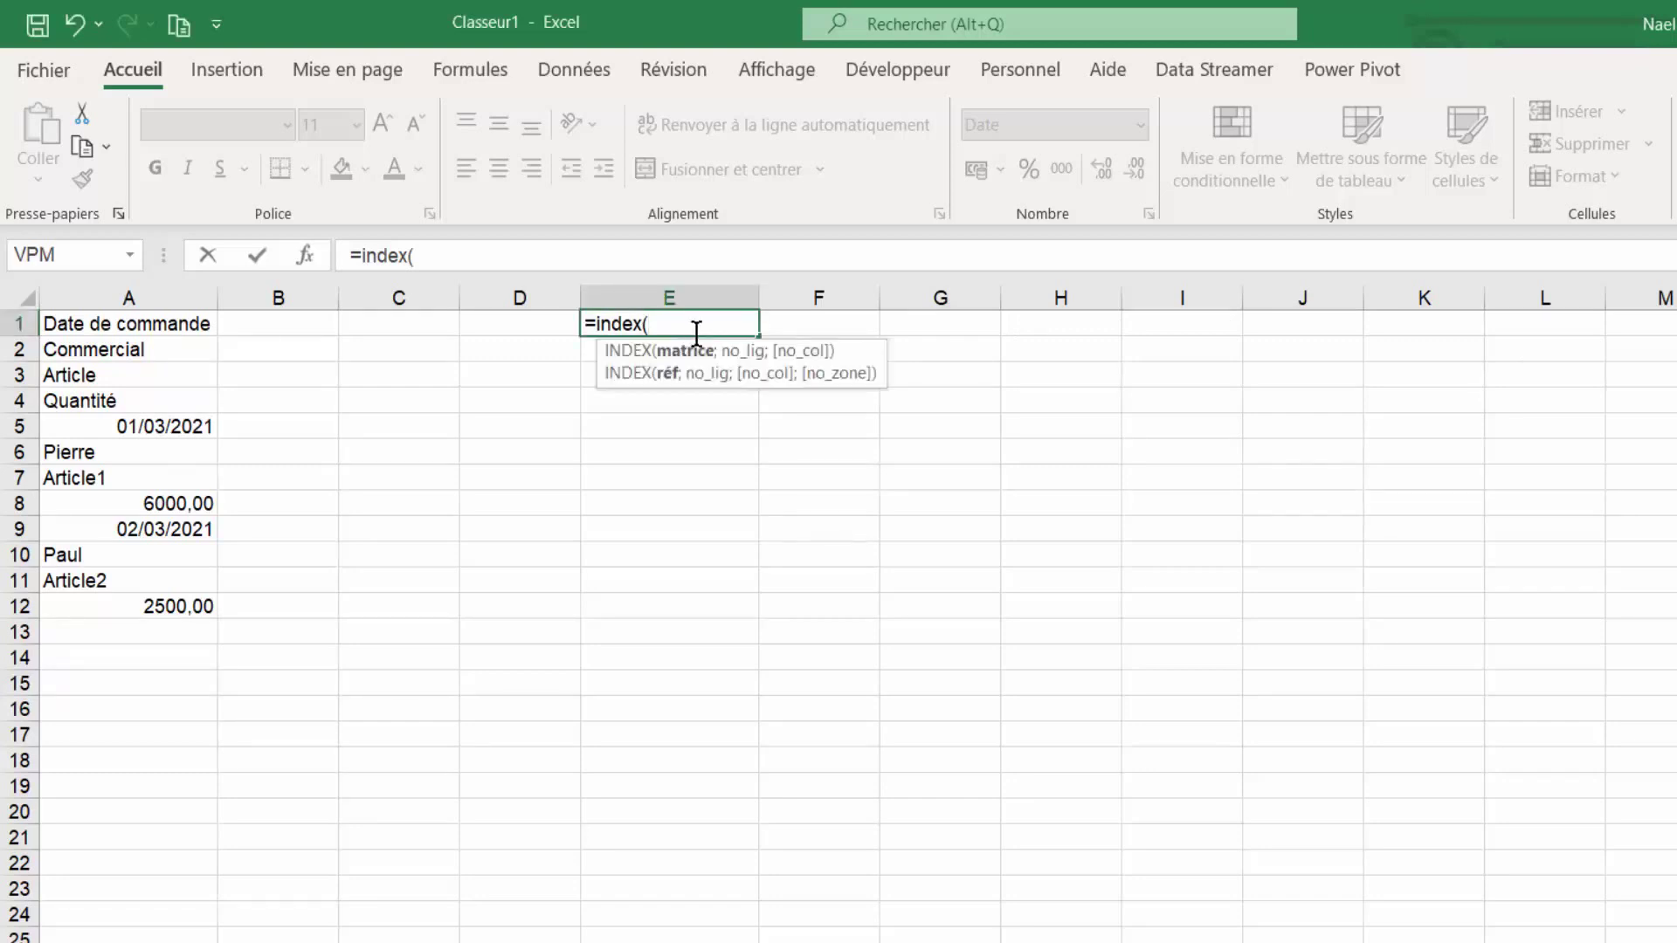
pyautogui.click(125, 291)
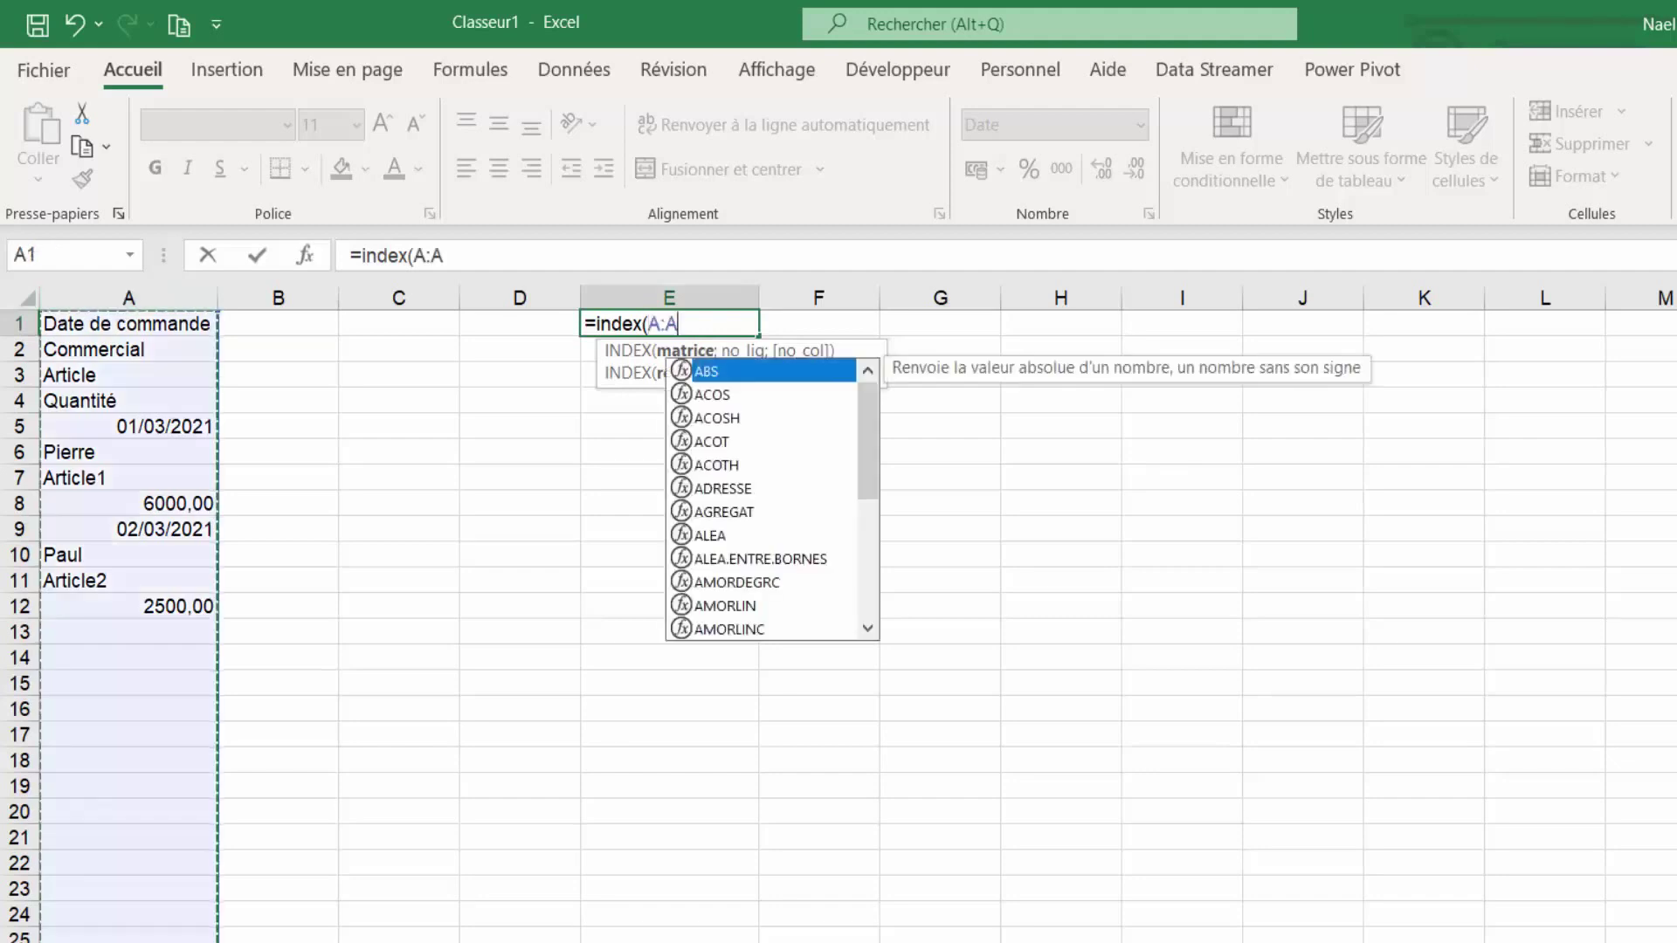
pyautogui.click(681, 325)
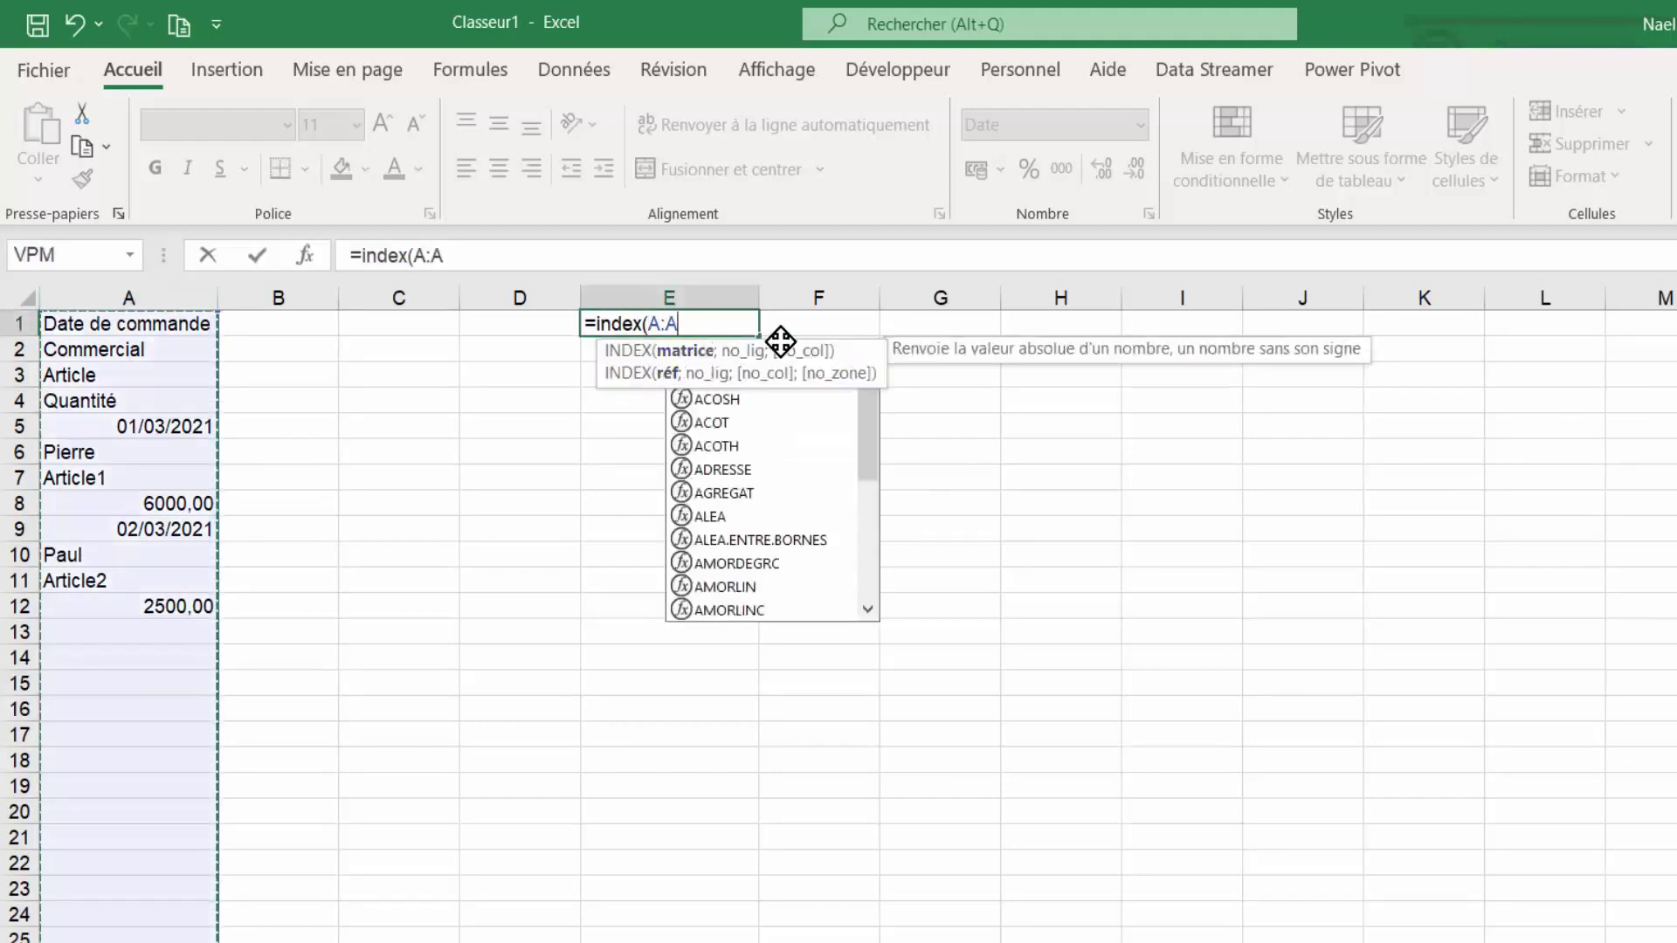
pyautogui.write(';')
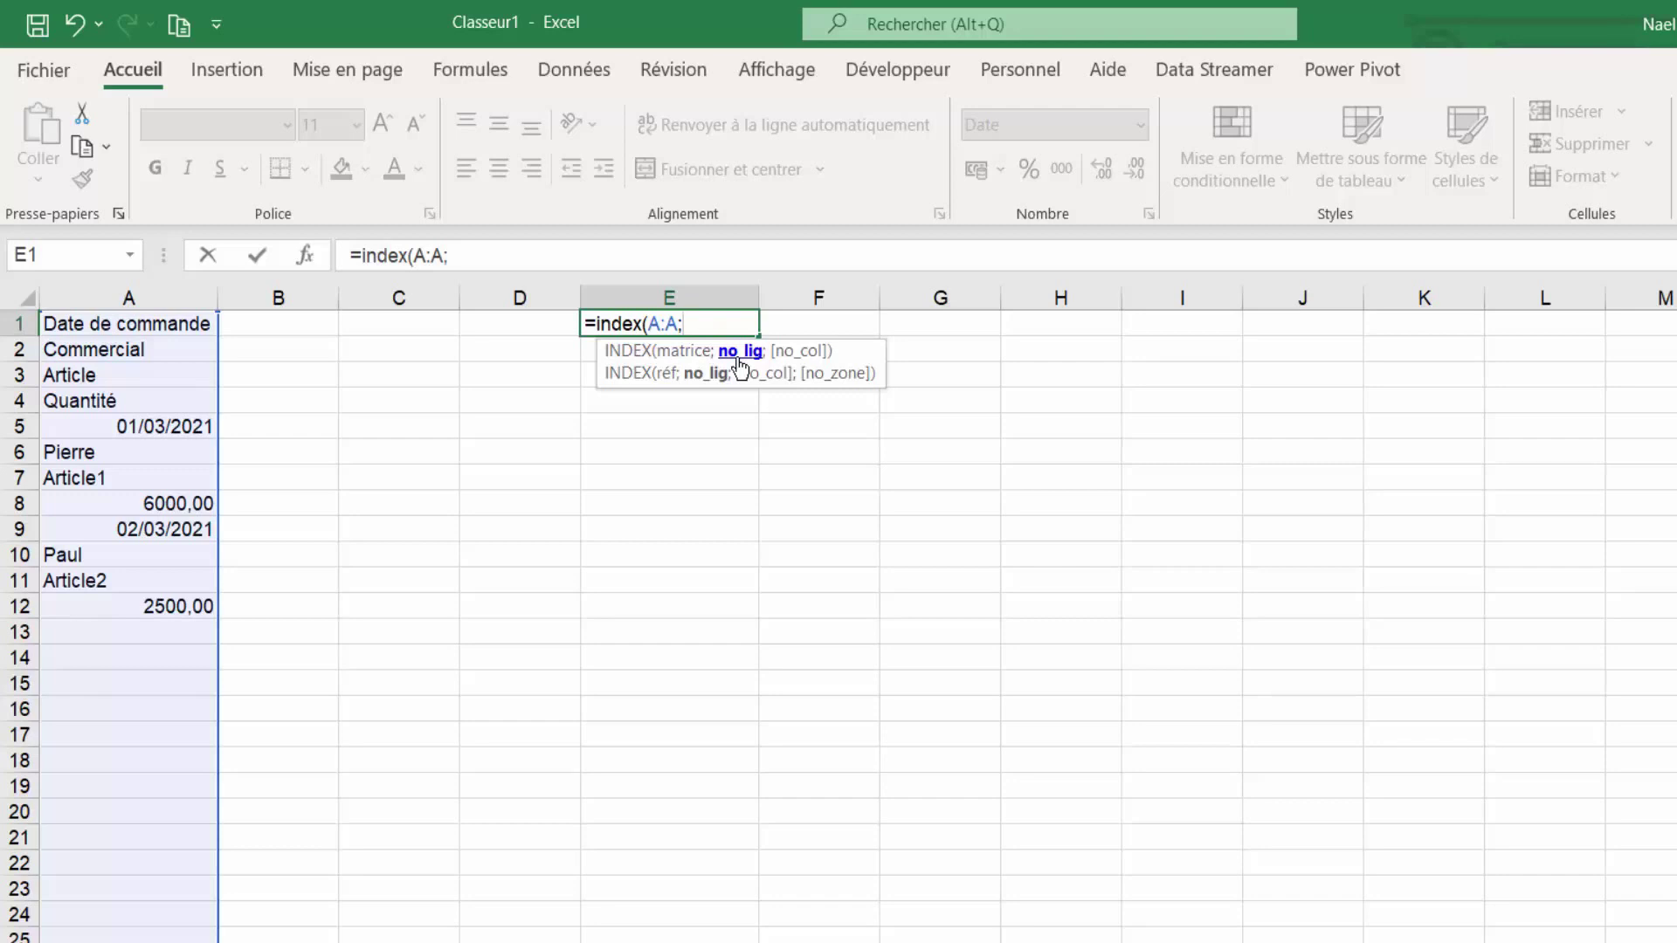
# Extend the E1 formula to =index(A:A;sequence(nbval(A:A)/4;4)), removing a stray G1 reference
pyautogui.write('sequence')
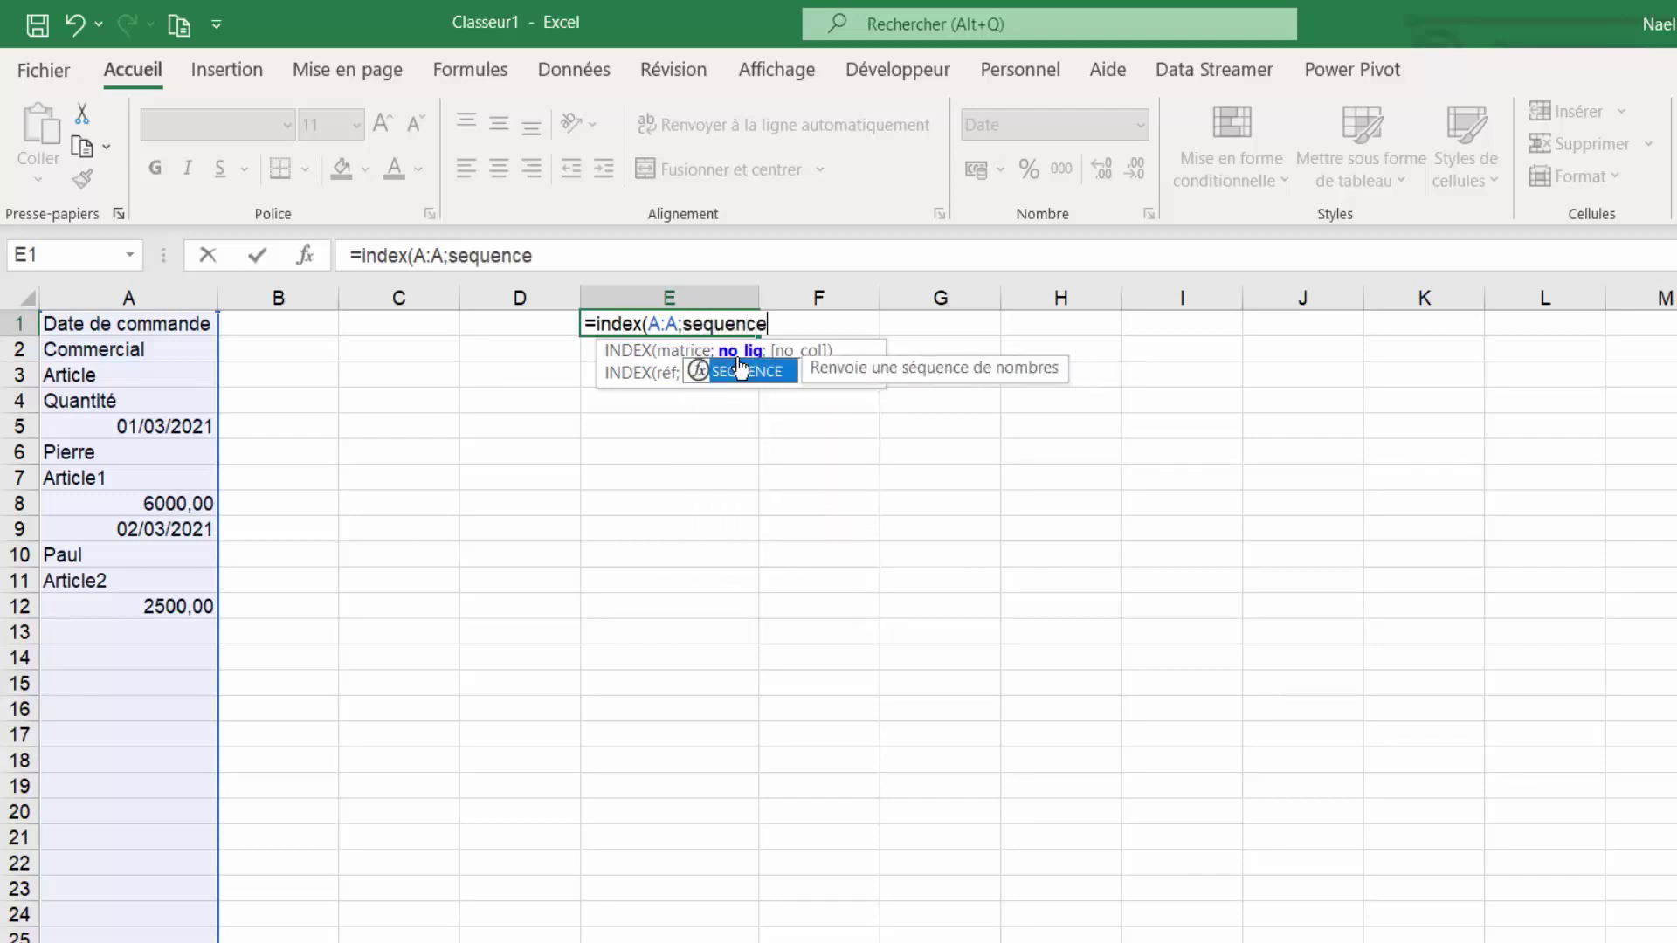
pyautogui.write('(')
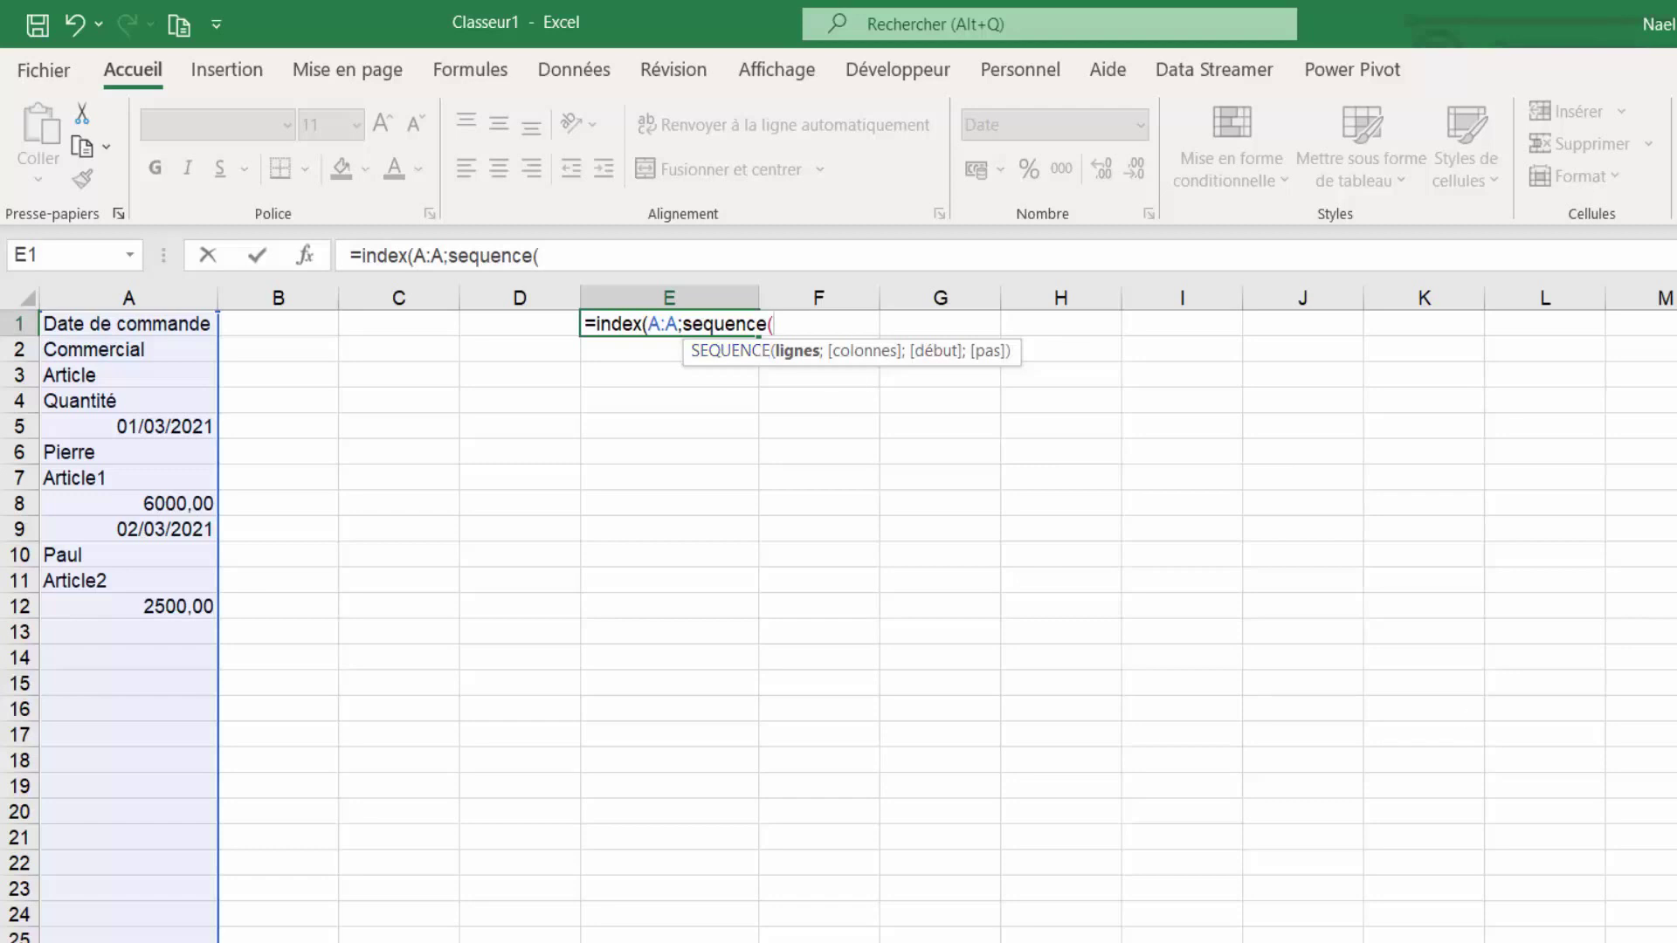
pyautogui.click(810, 323)
pyautogui.write('nbv')
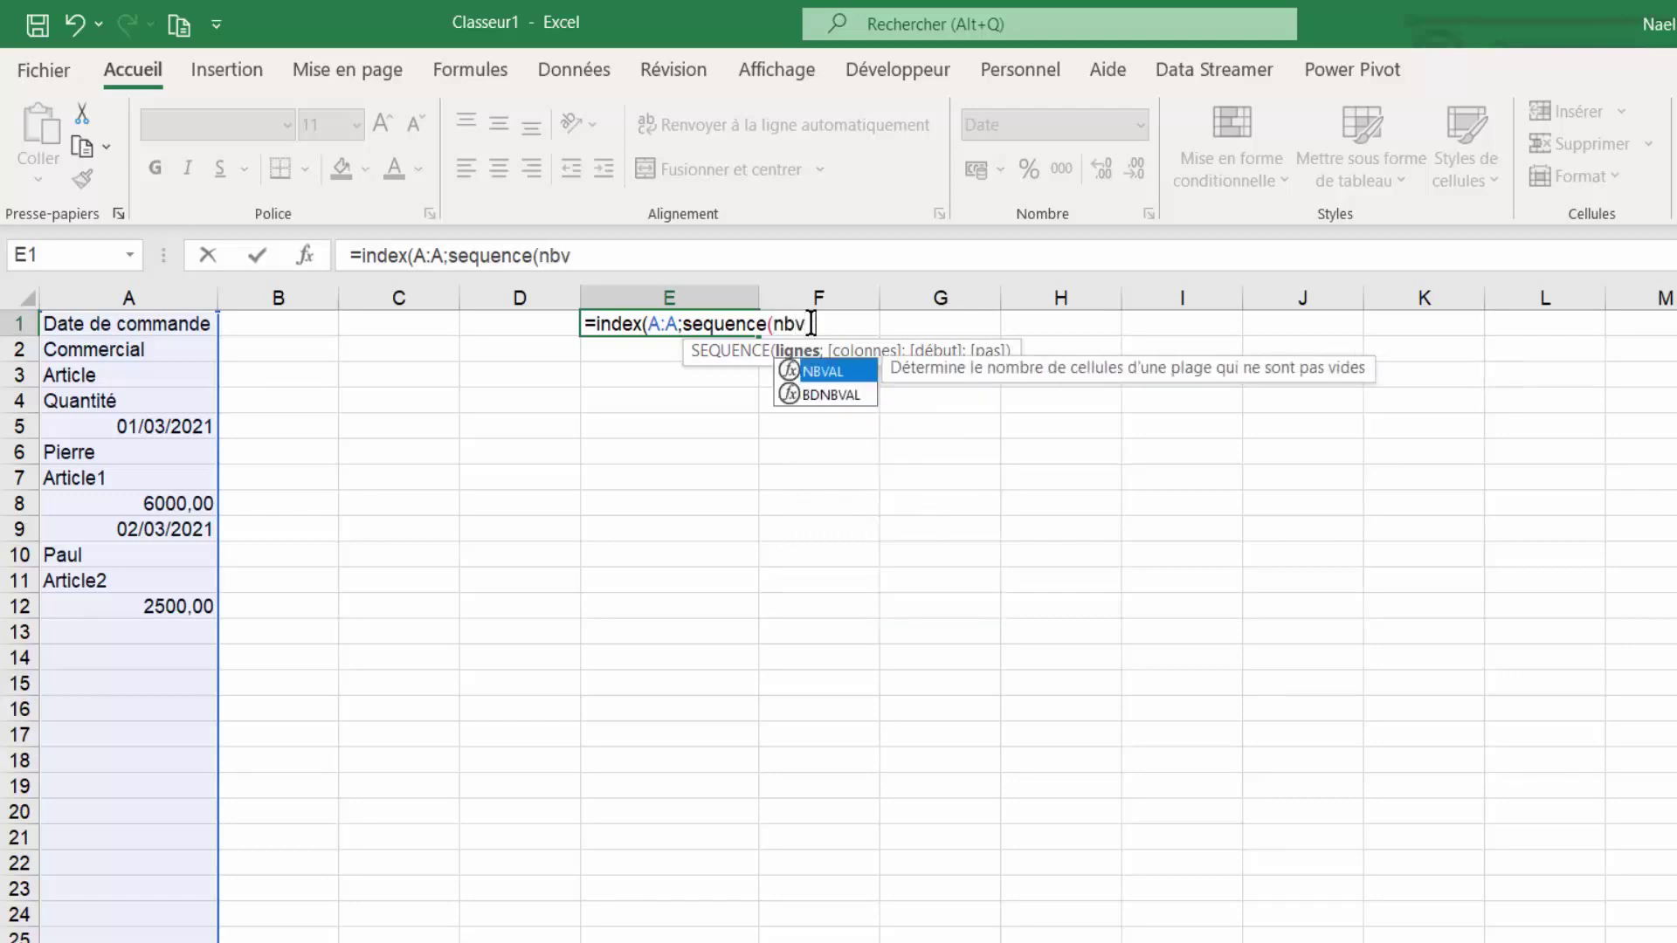
pyautogui.write('al(')
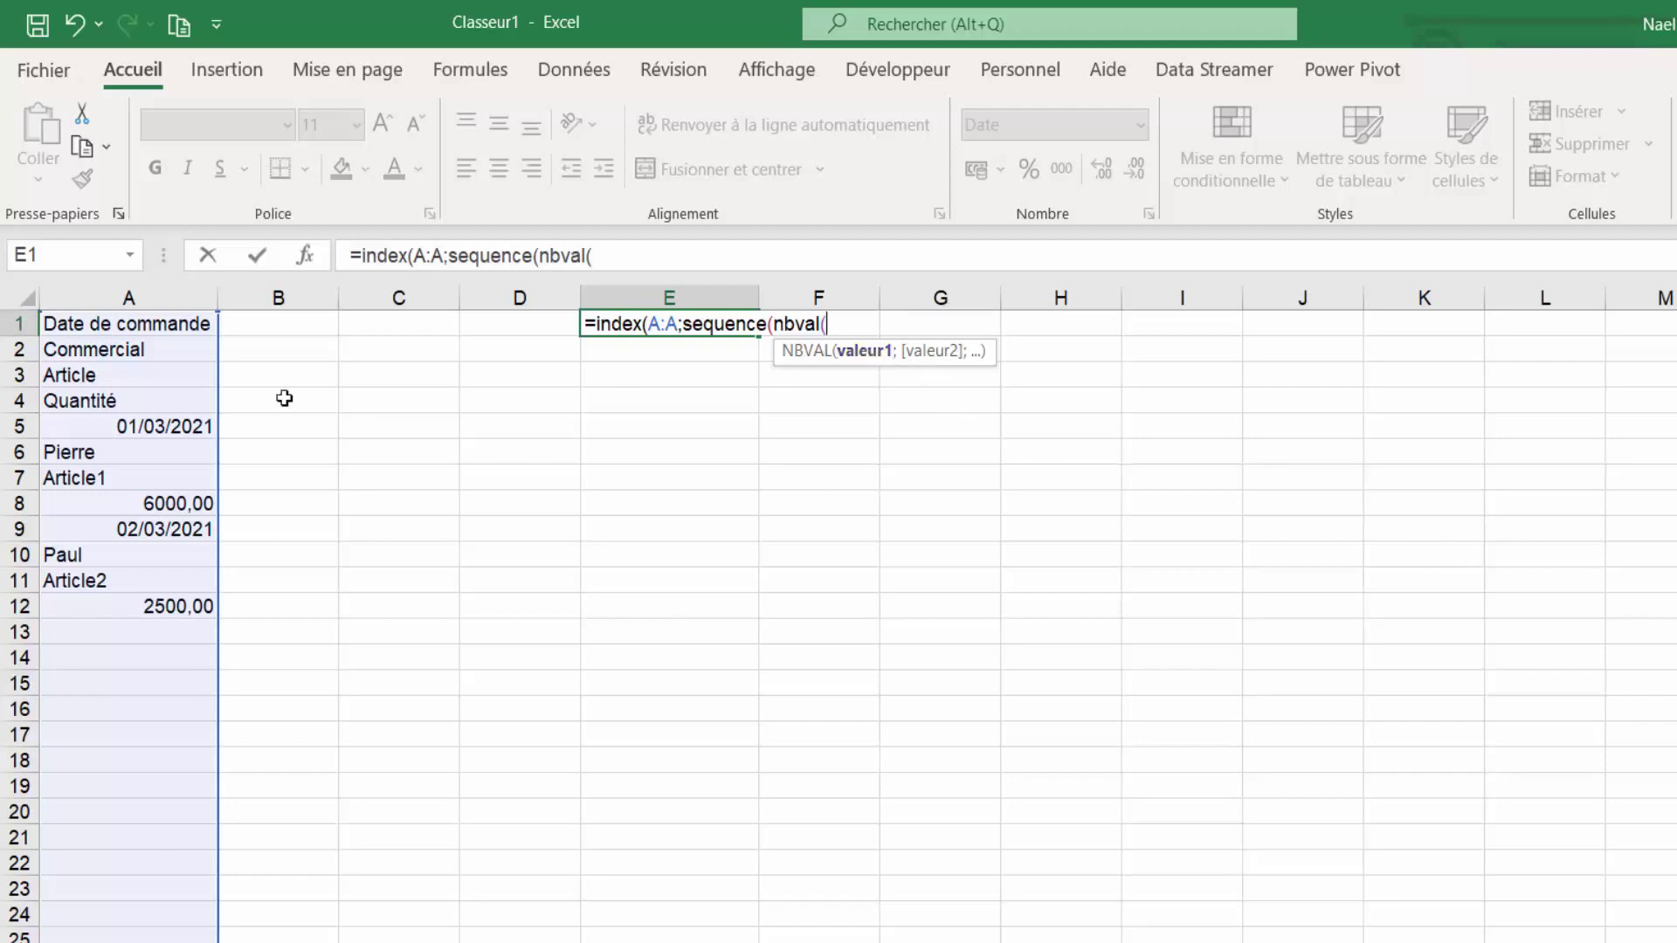
pyautogui.click(128, 298)
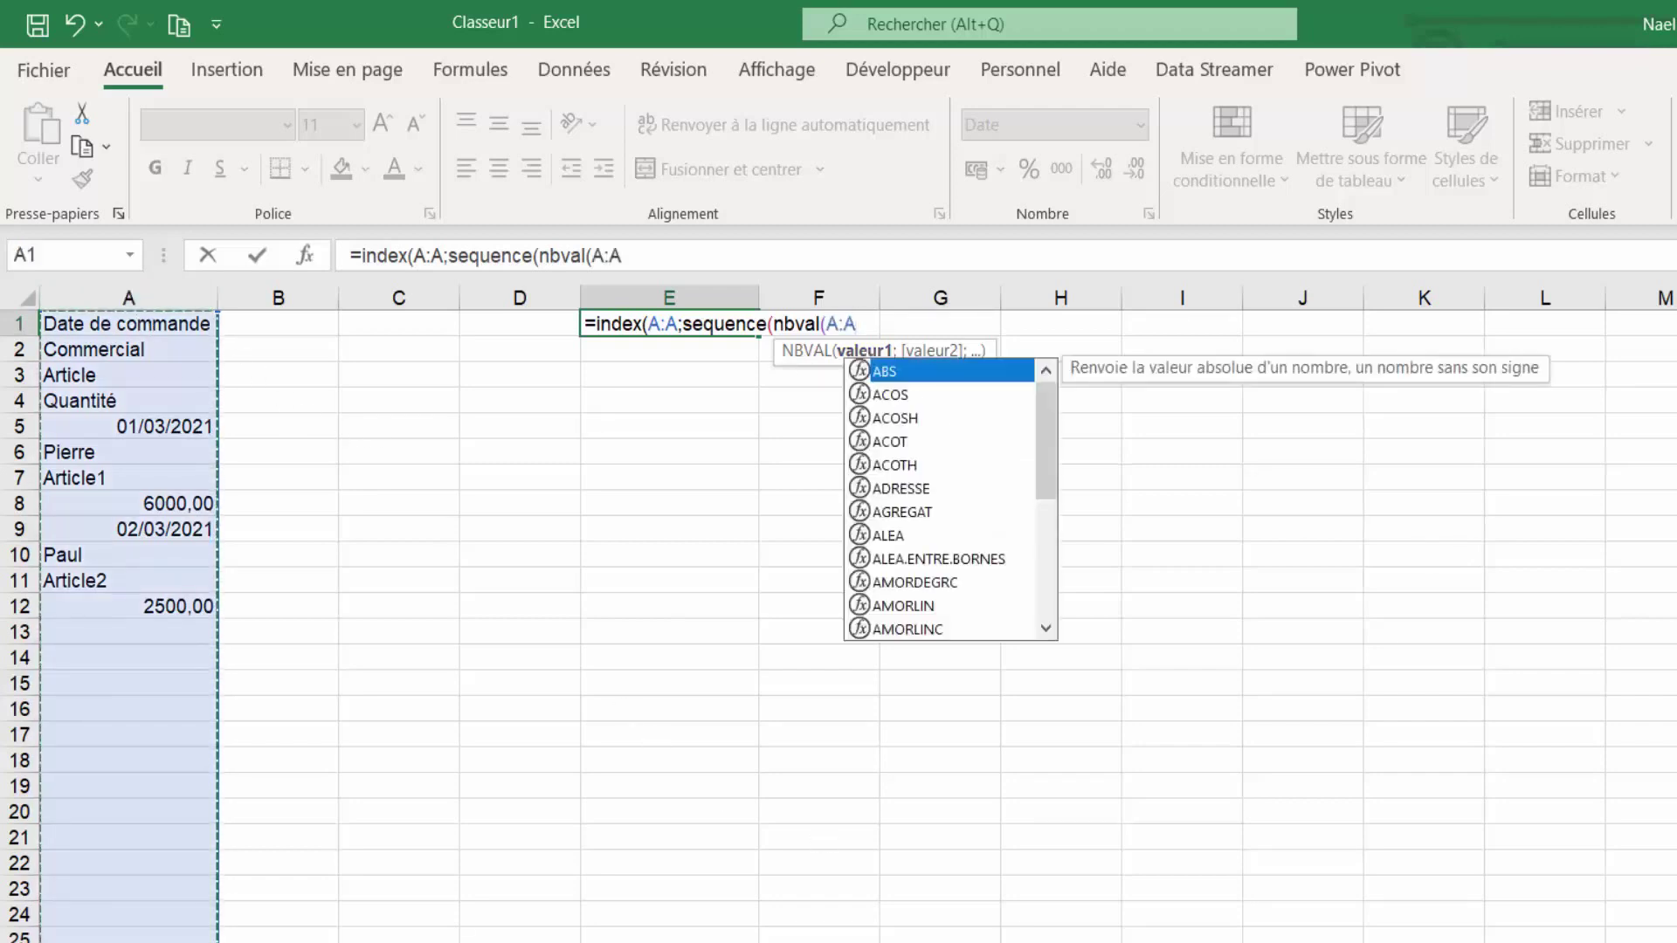
pyautogui.click(872, 323)
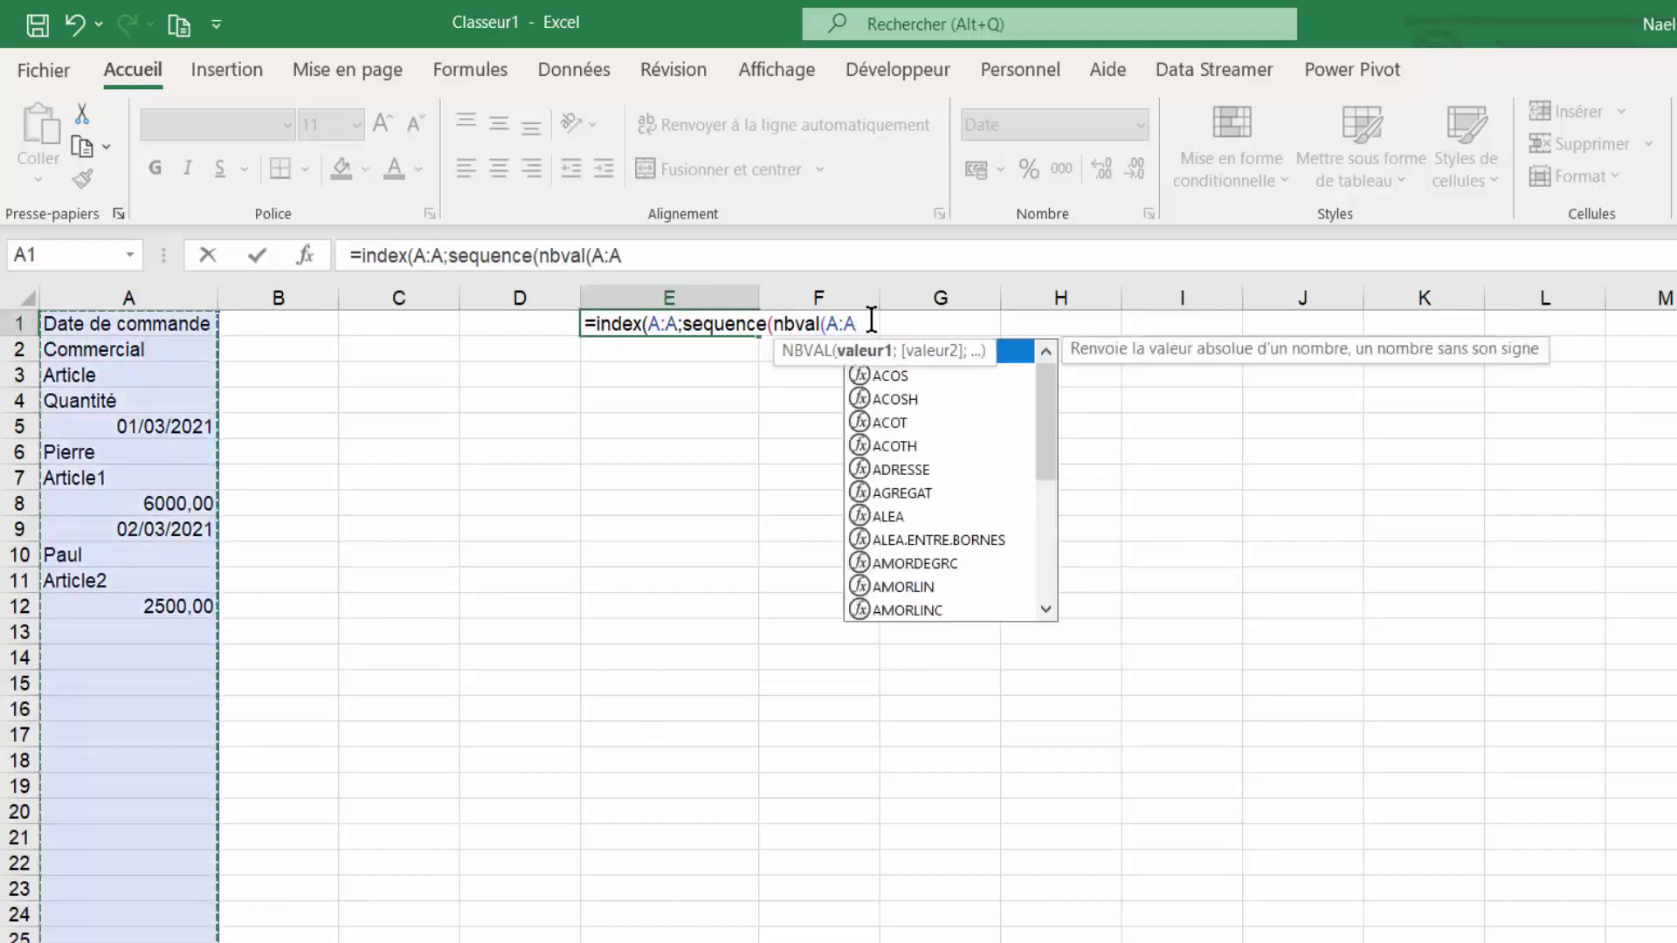
pyautogui.write(')')
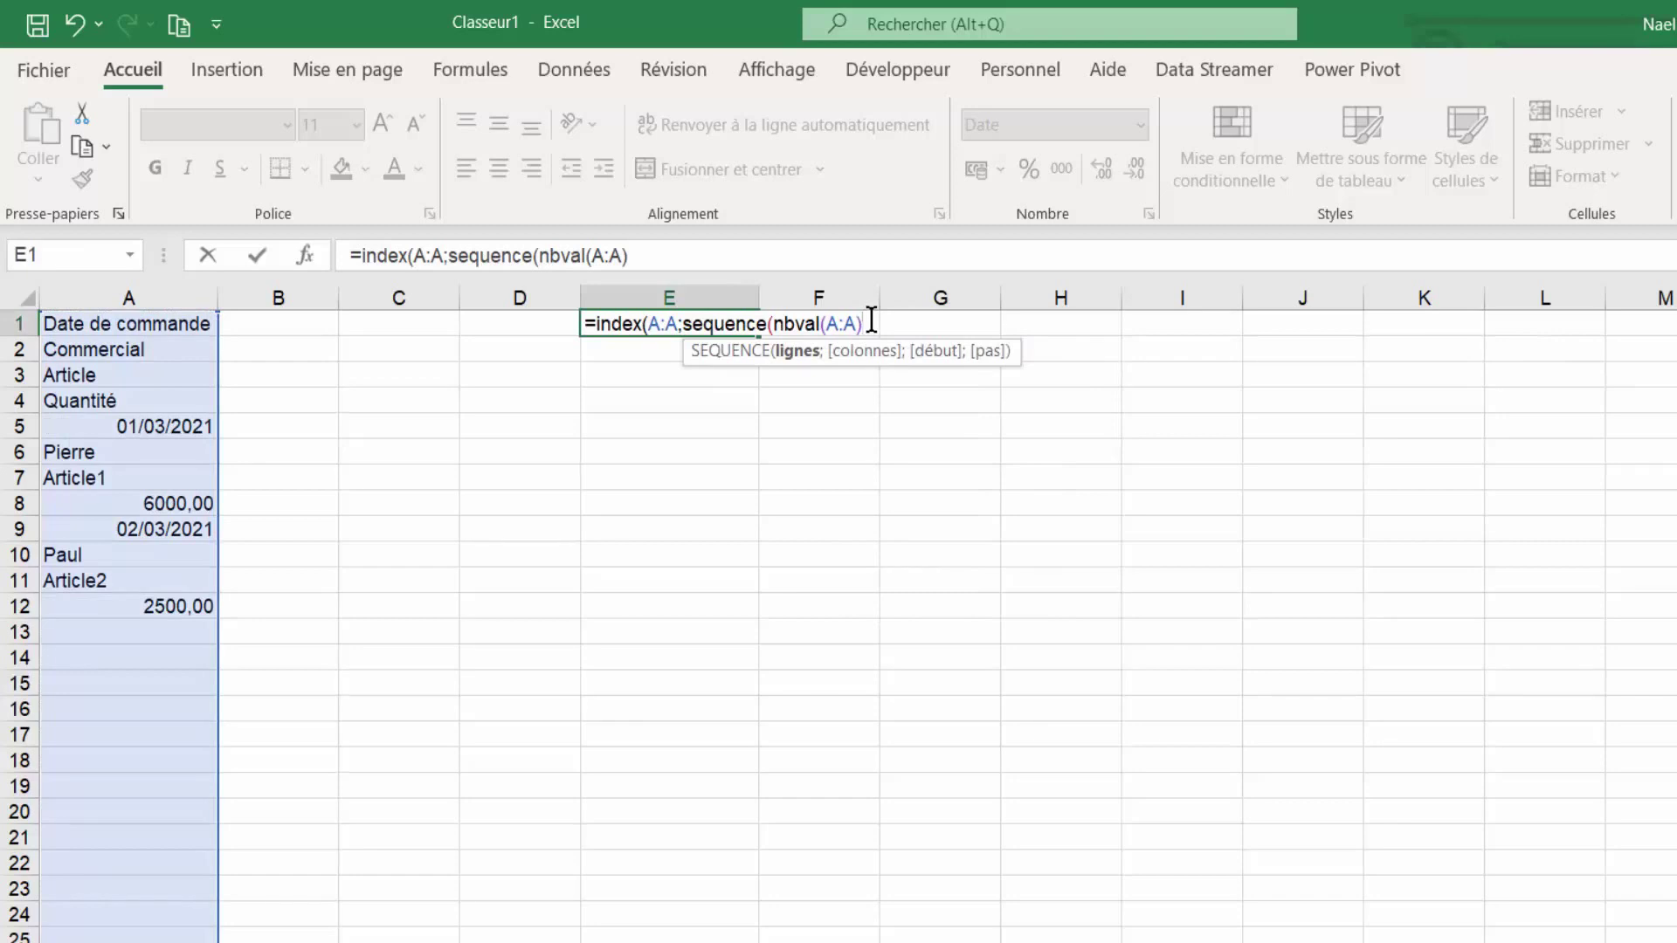
pyautogui.write('/')
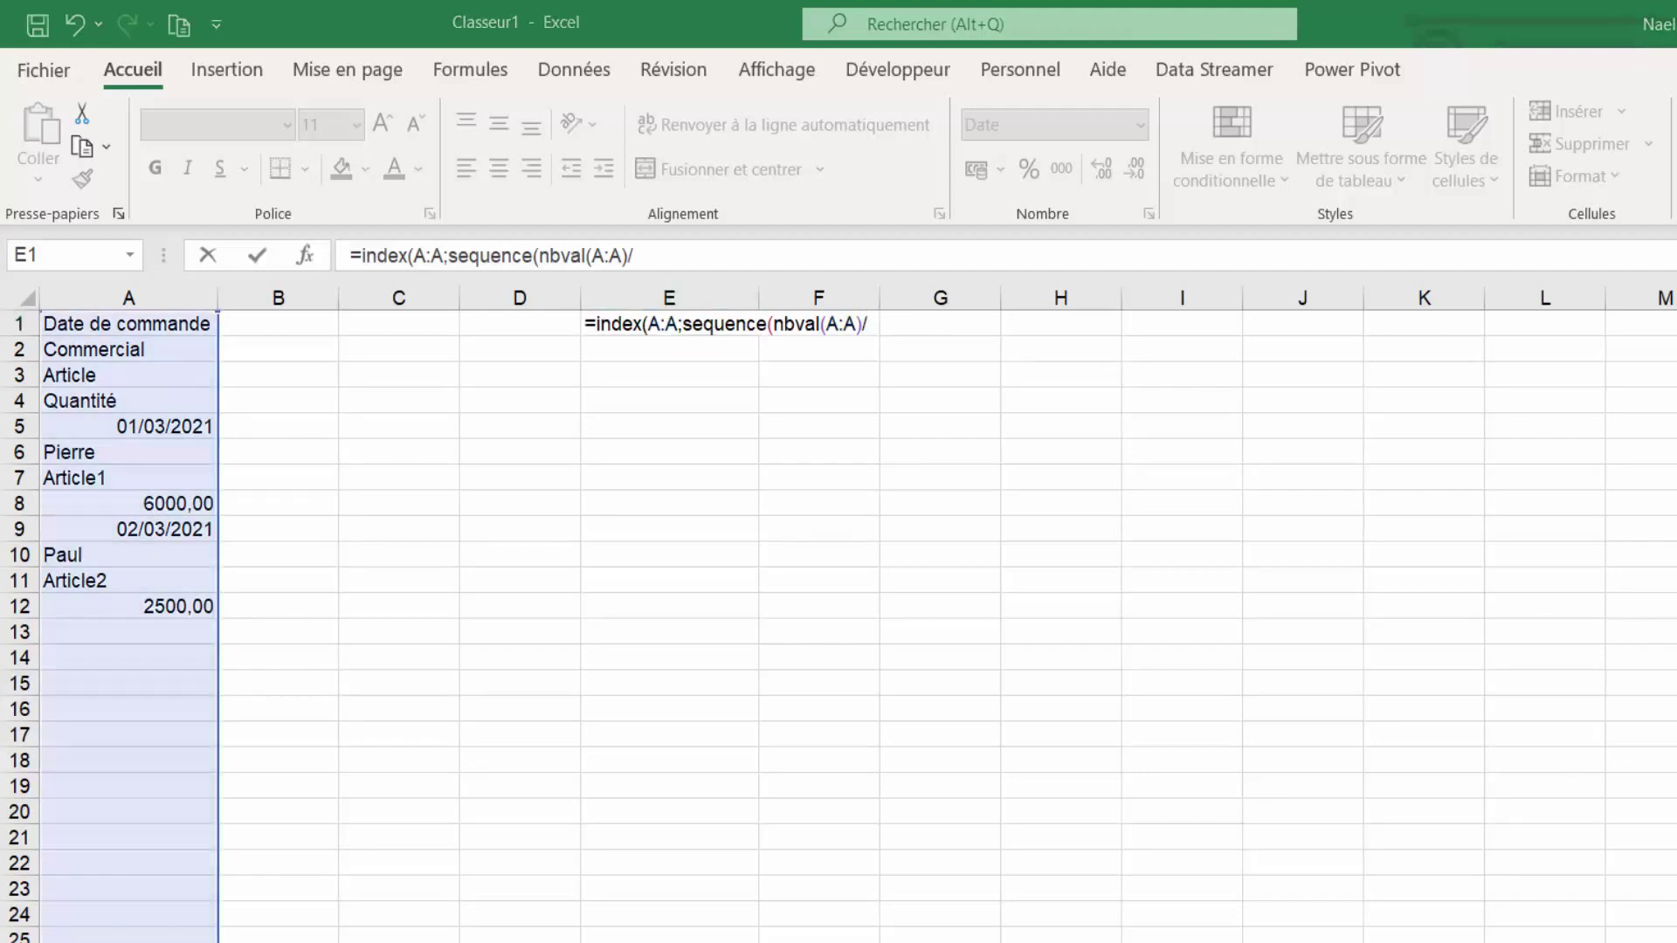
pyautogui.click(881, 324)
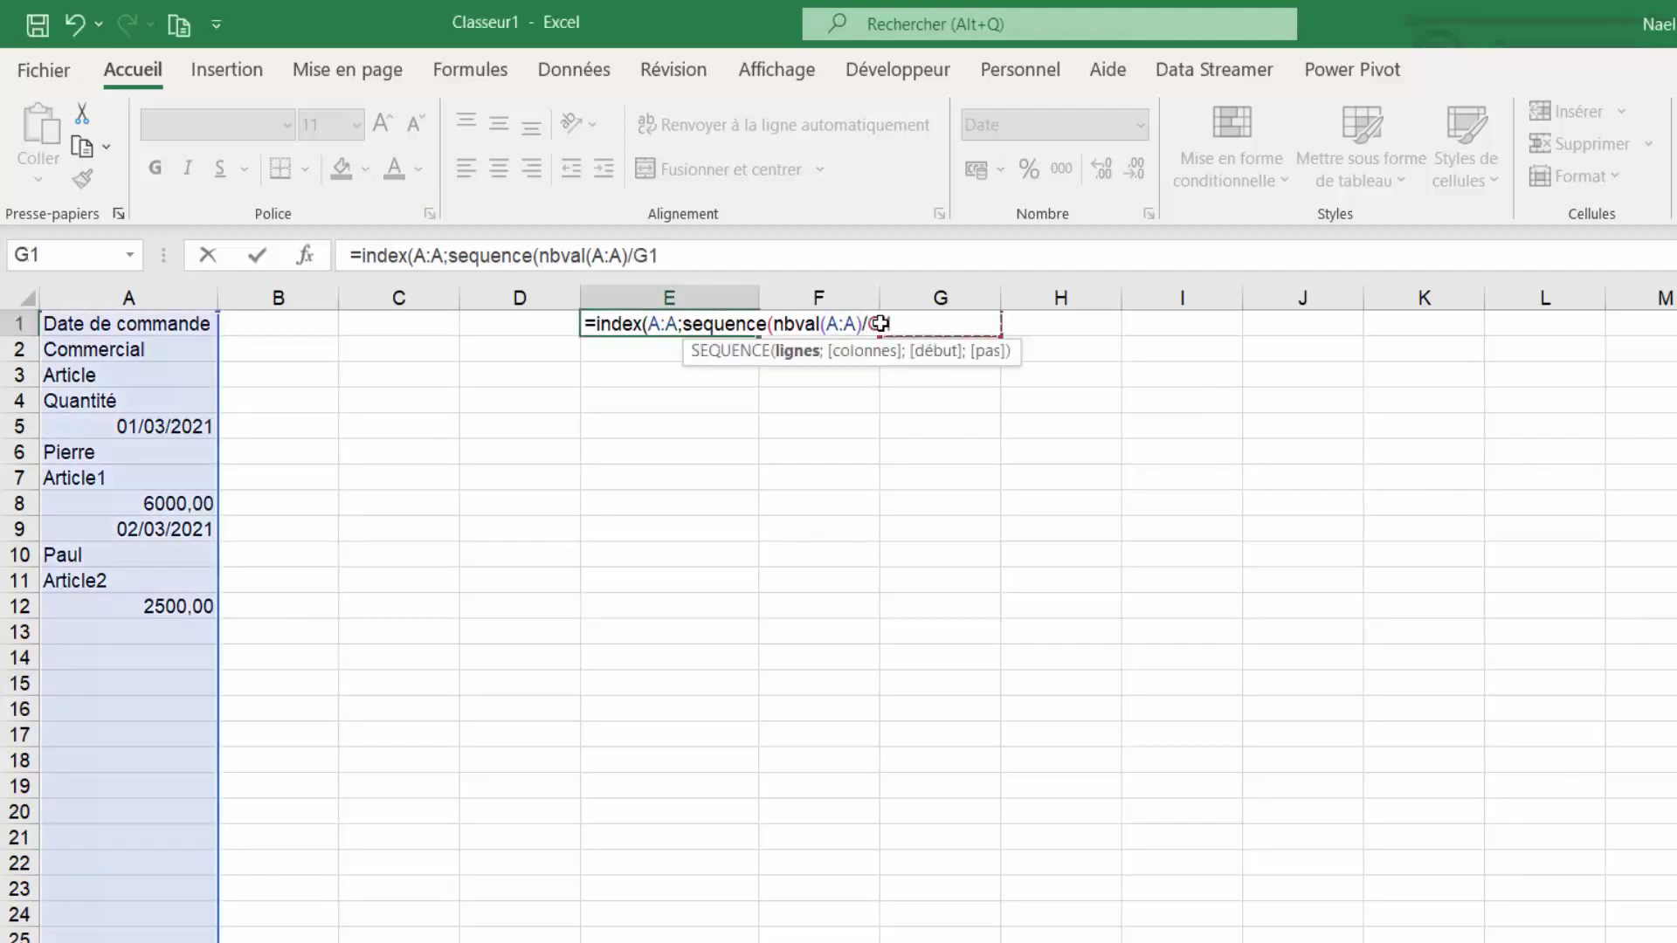
pyautogui.press('BackSpace')
pyautogui.press('BackSpace')
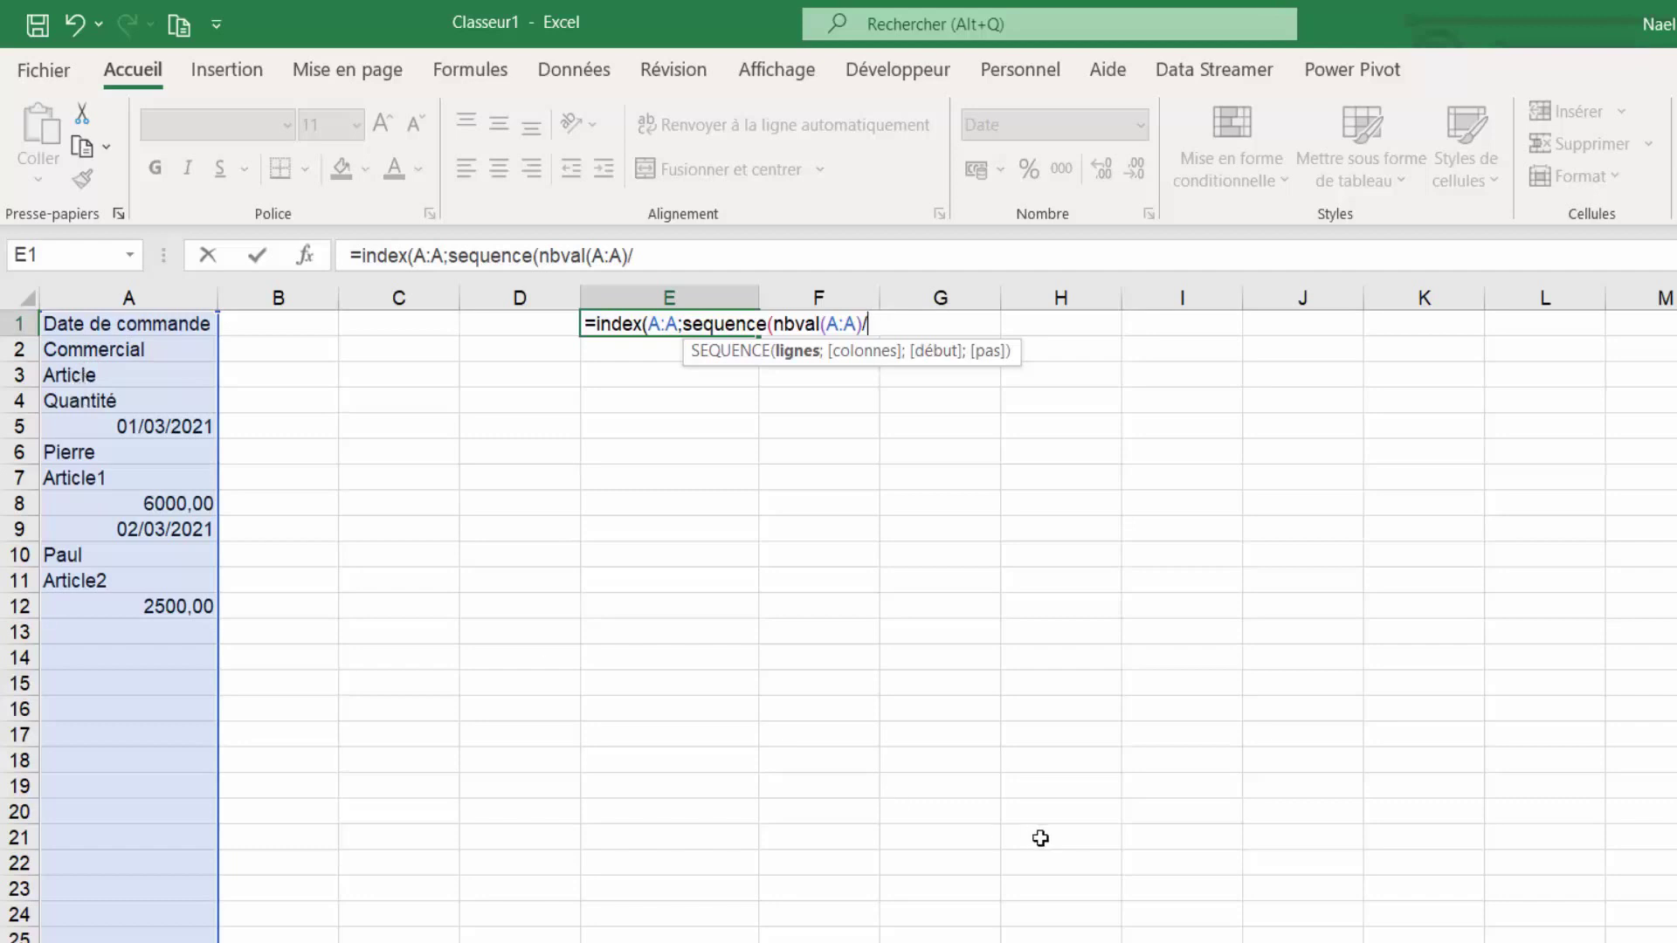
pyautogui.write('4;')
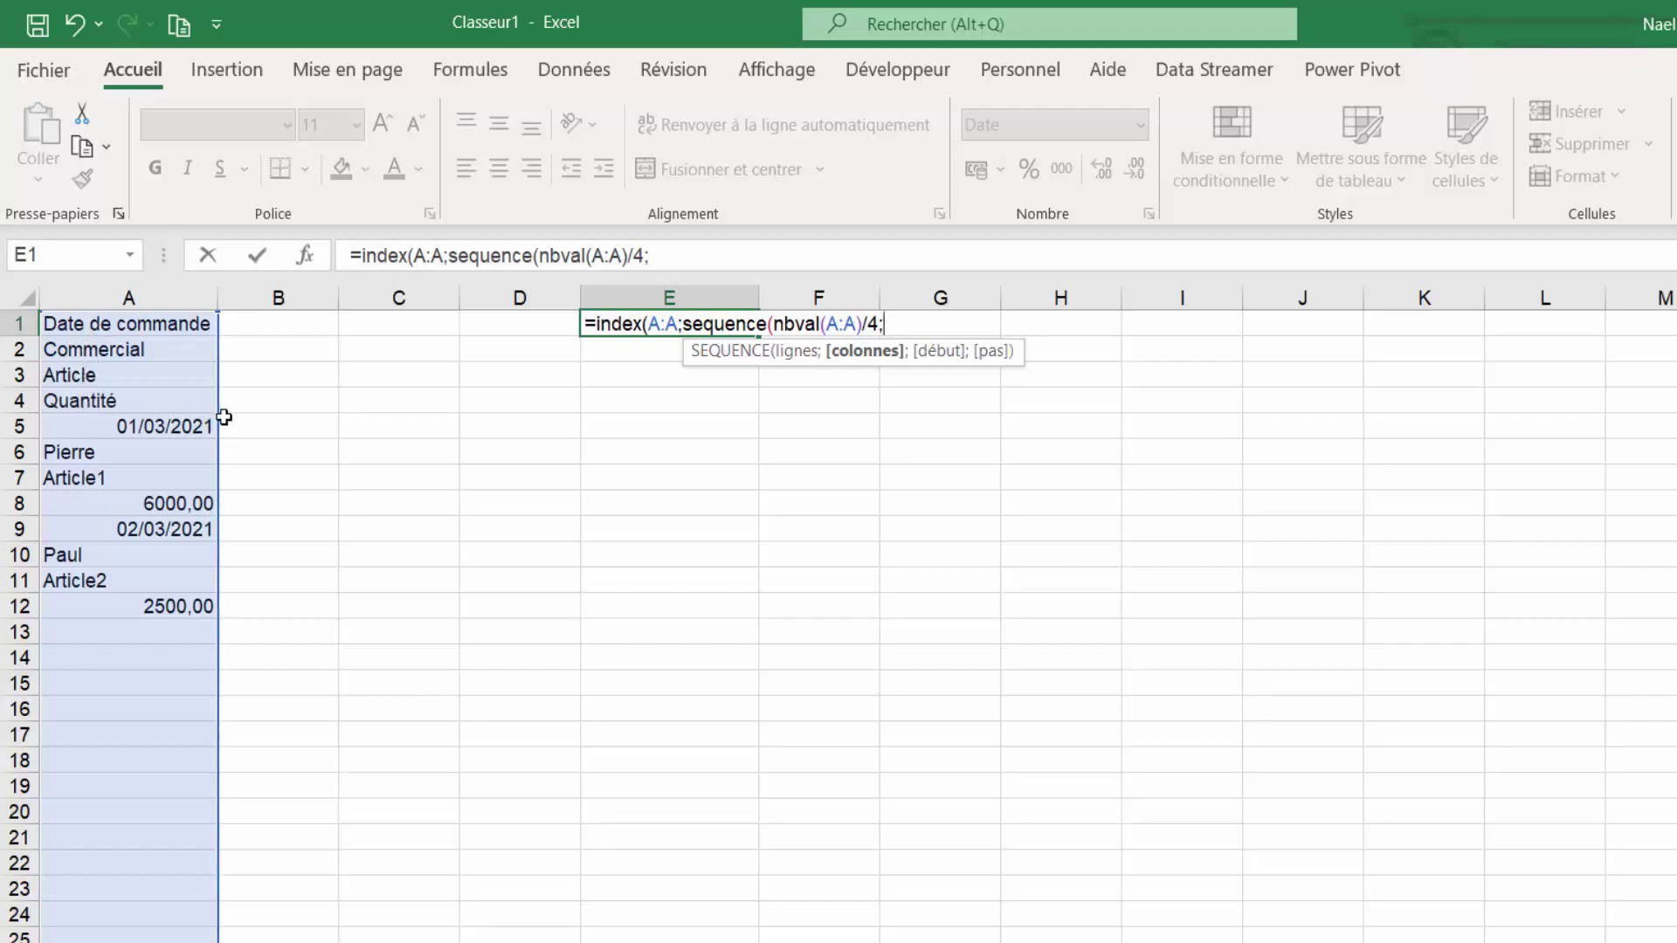
pyautogui.write('4')
pyautogui.write(')')
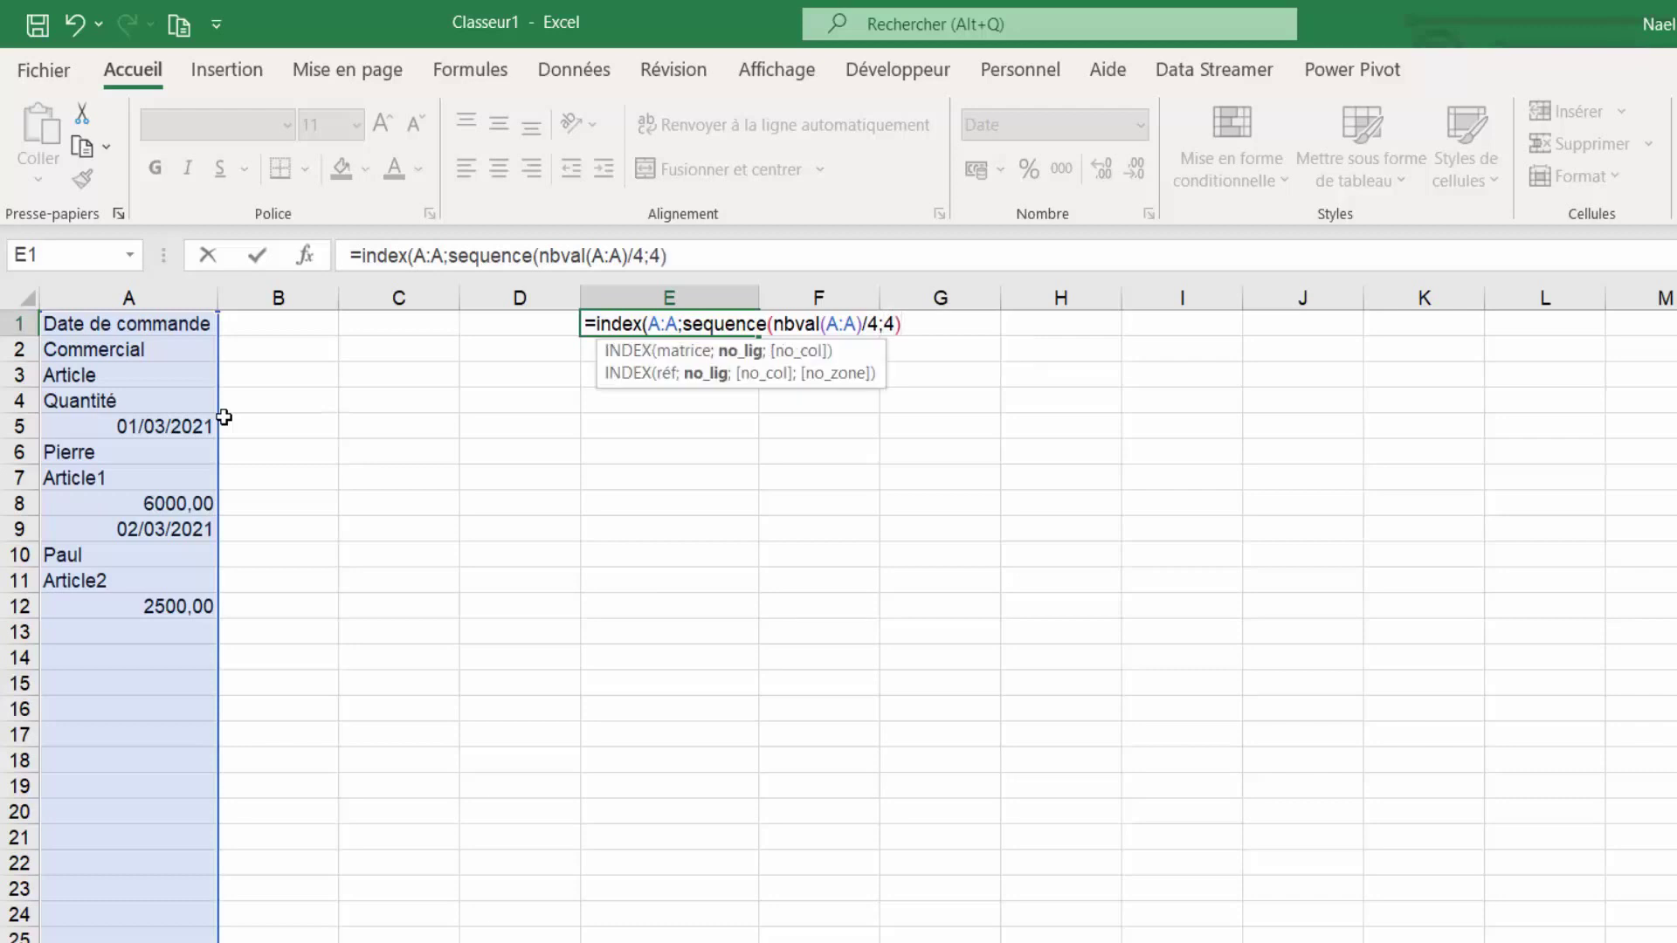
pyautogui.write(')')
# Commit the formula so the records spill into E1:H3, then select A13
pyautogui.press('Return')
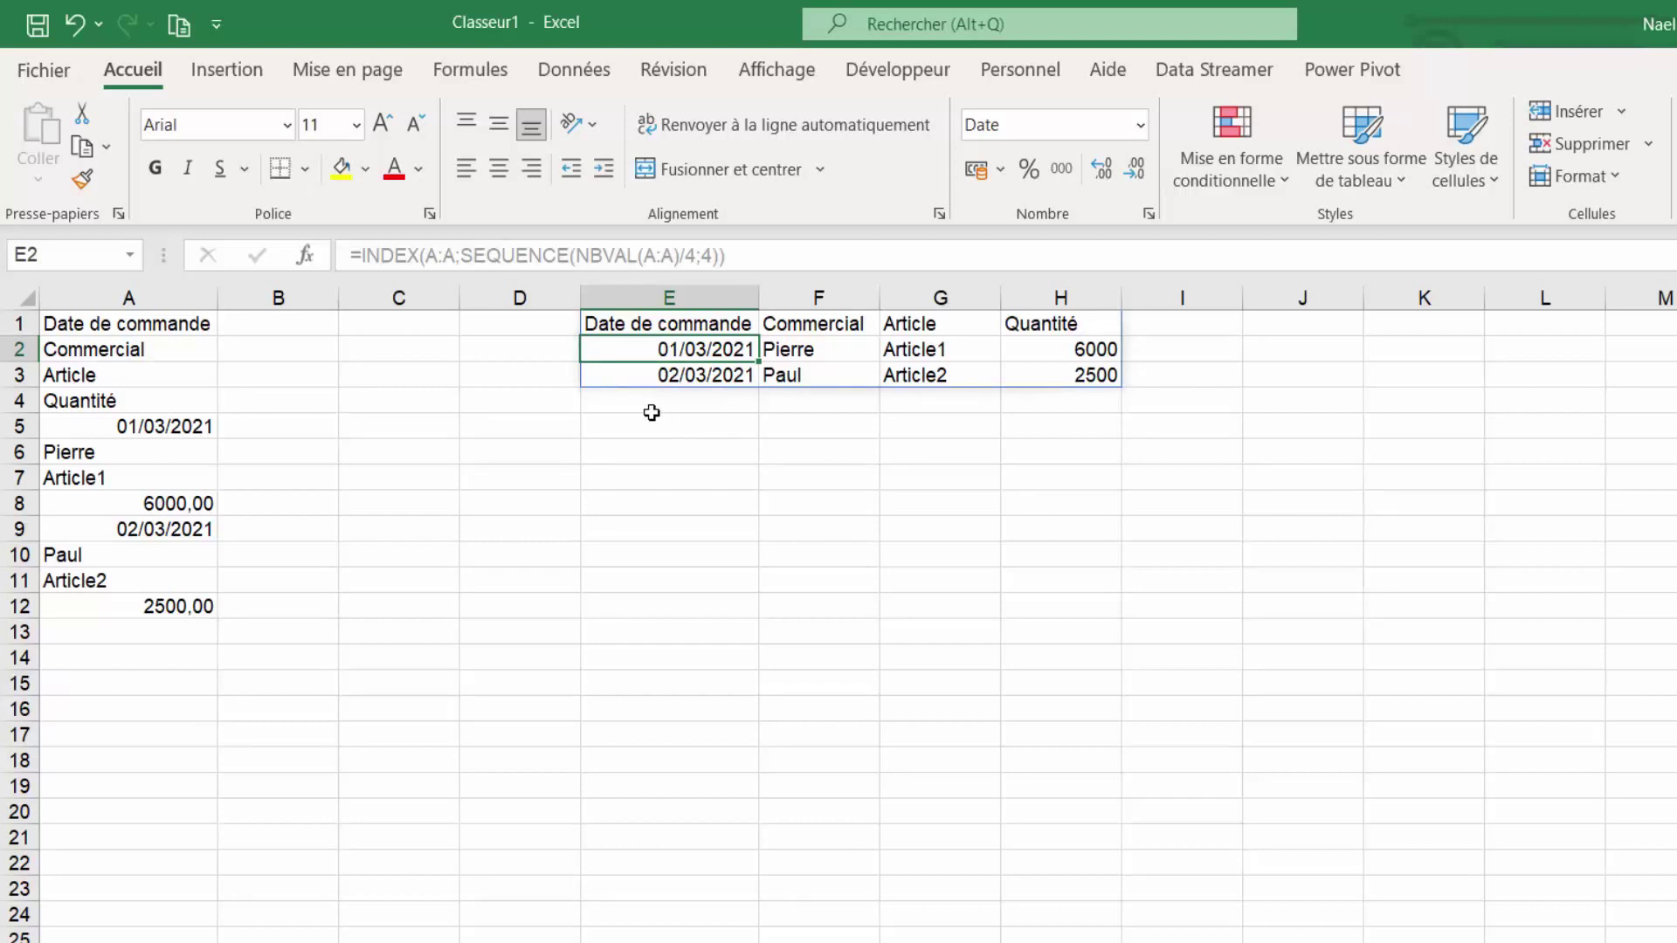
pyautogui.click(175, 635)
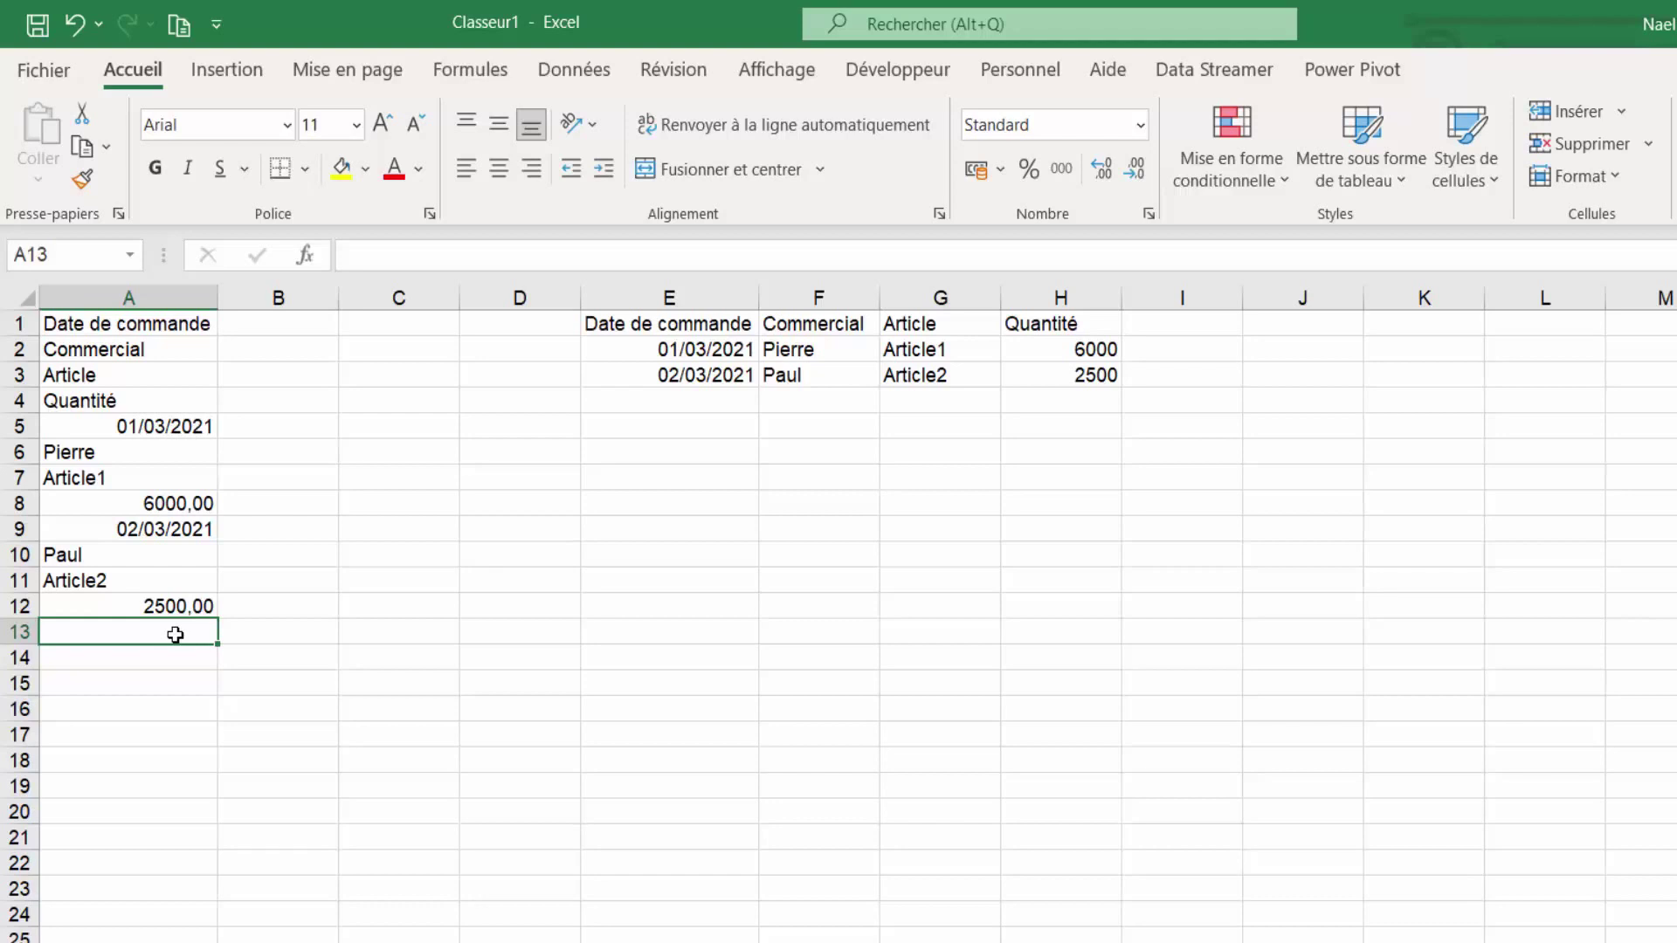
# Enter a third order in A13:A16: 03/03/2021, its salesperson, Article3, quantity 3500
pyautogui.write('03/03/')
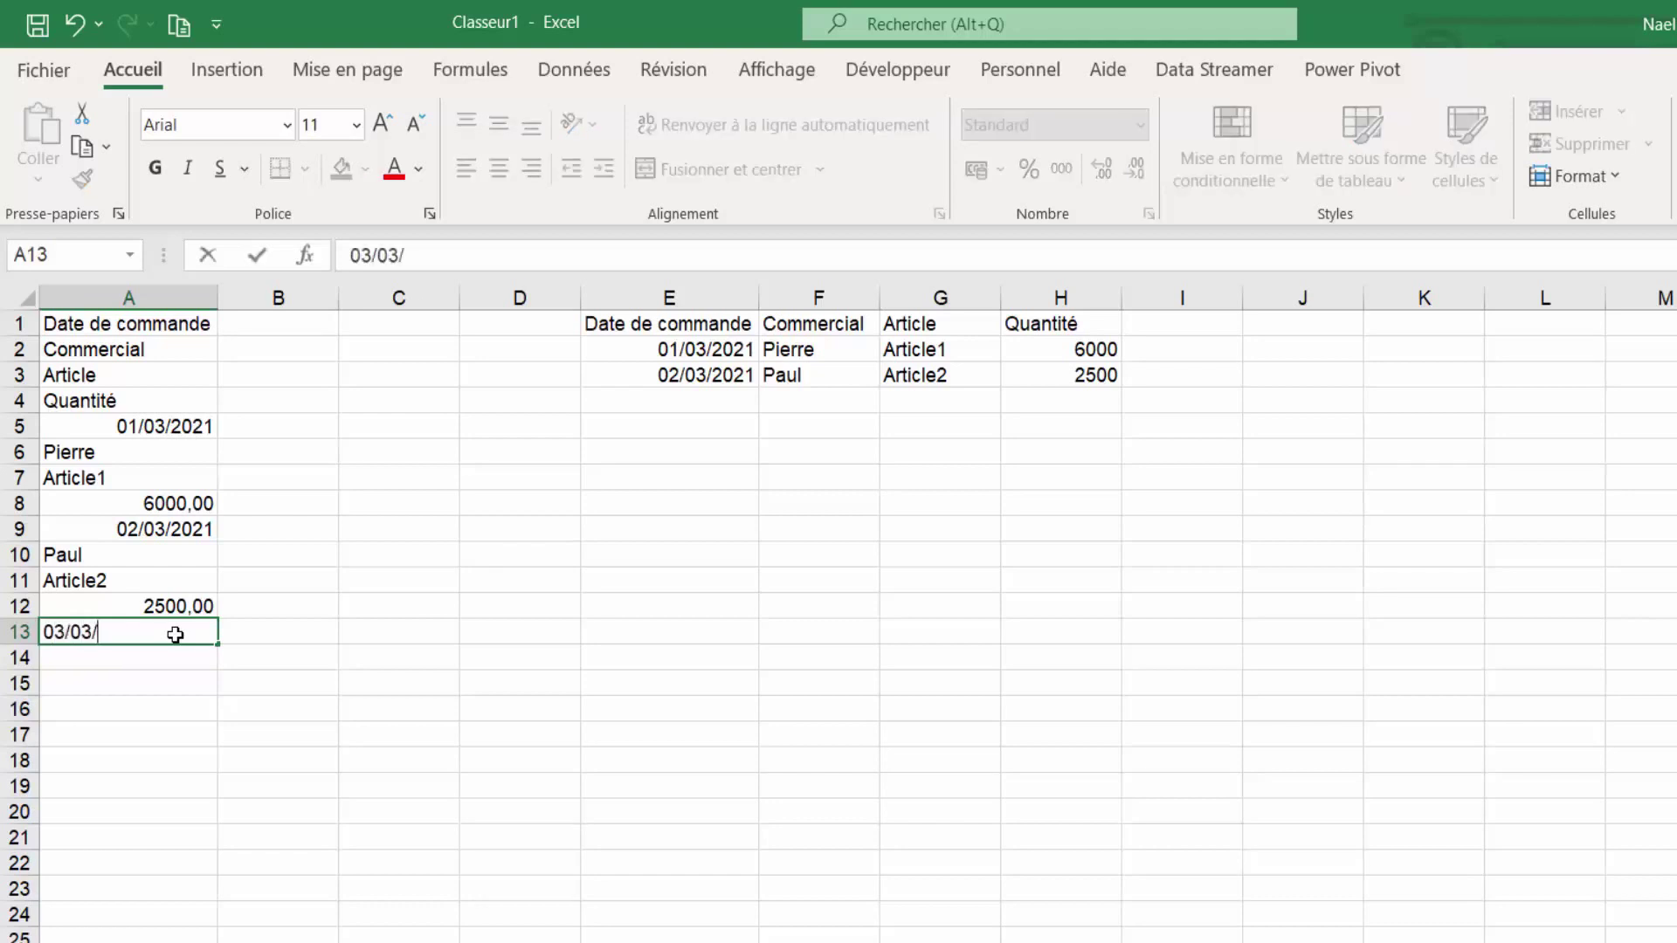
pyautogui.write('2021')
pyautogui.press('Return')
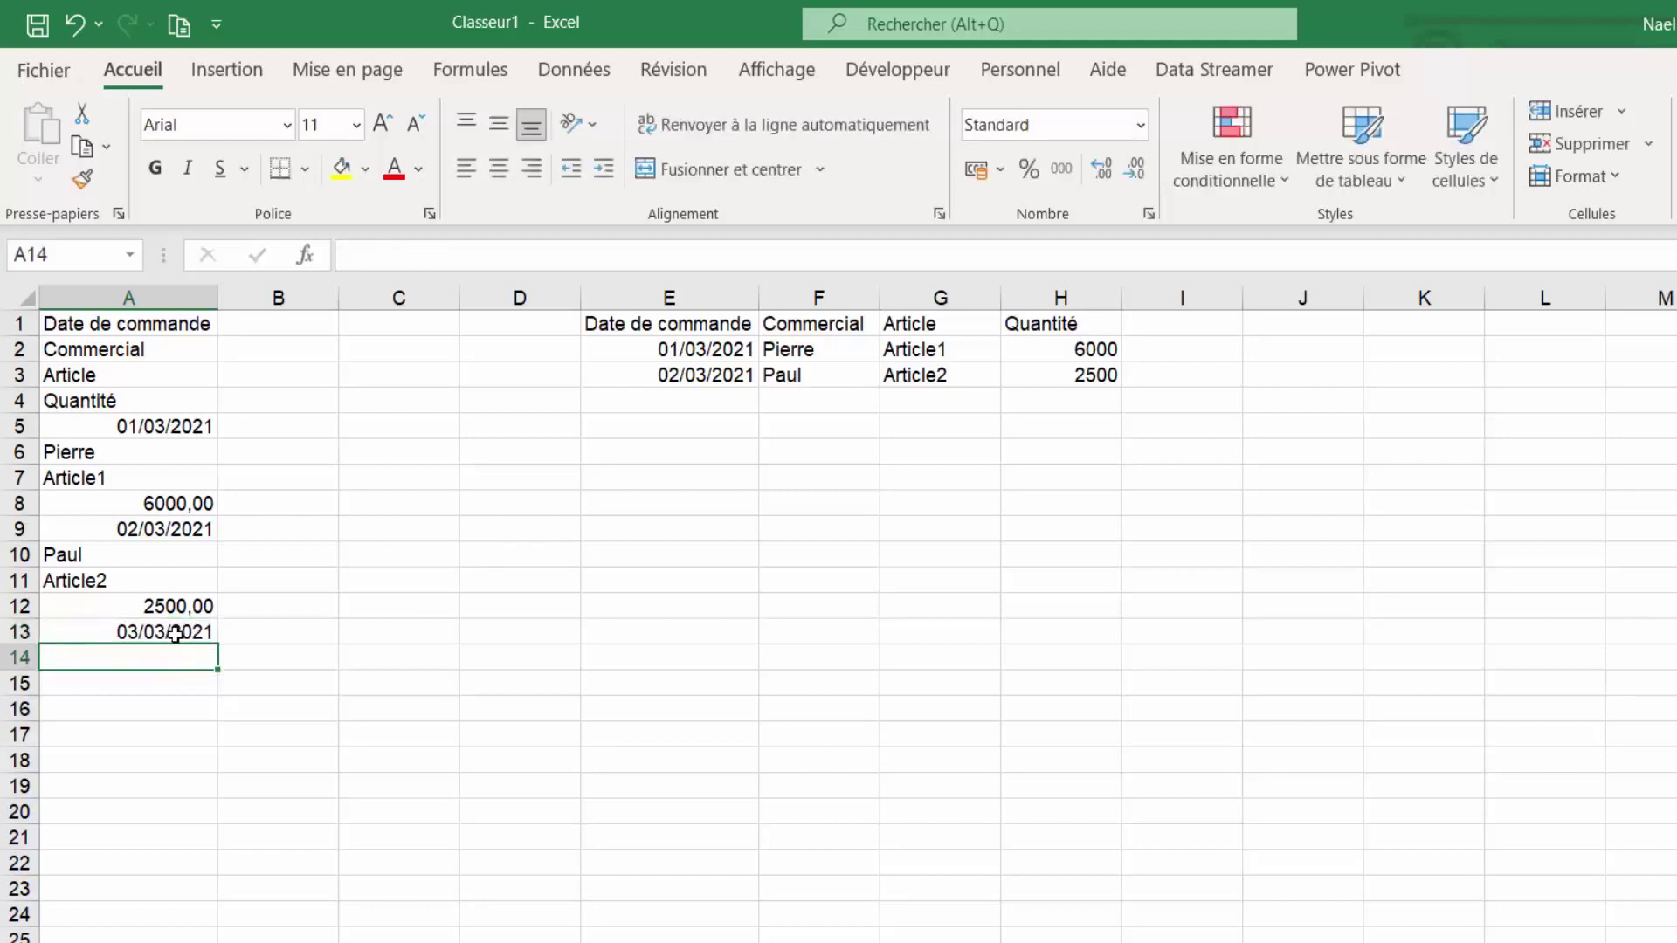
pyautogui.write('Ja')
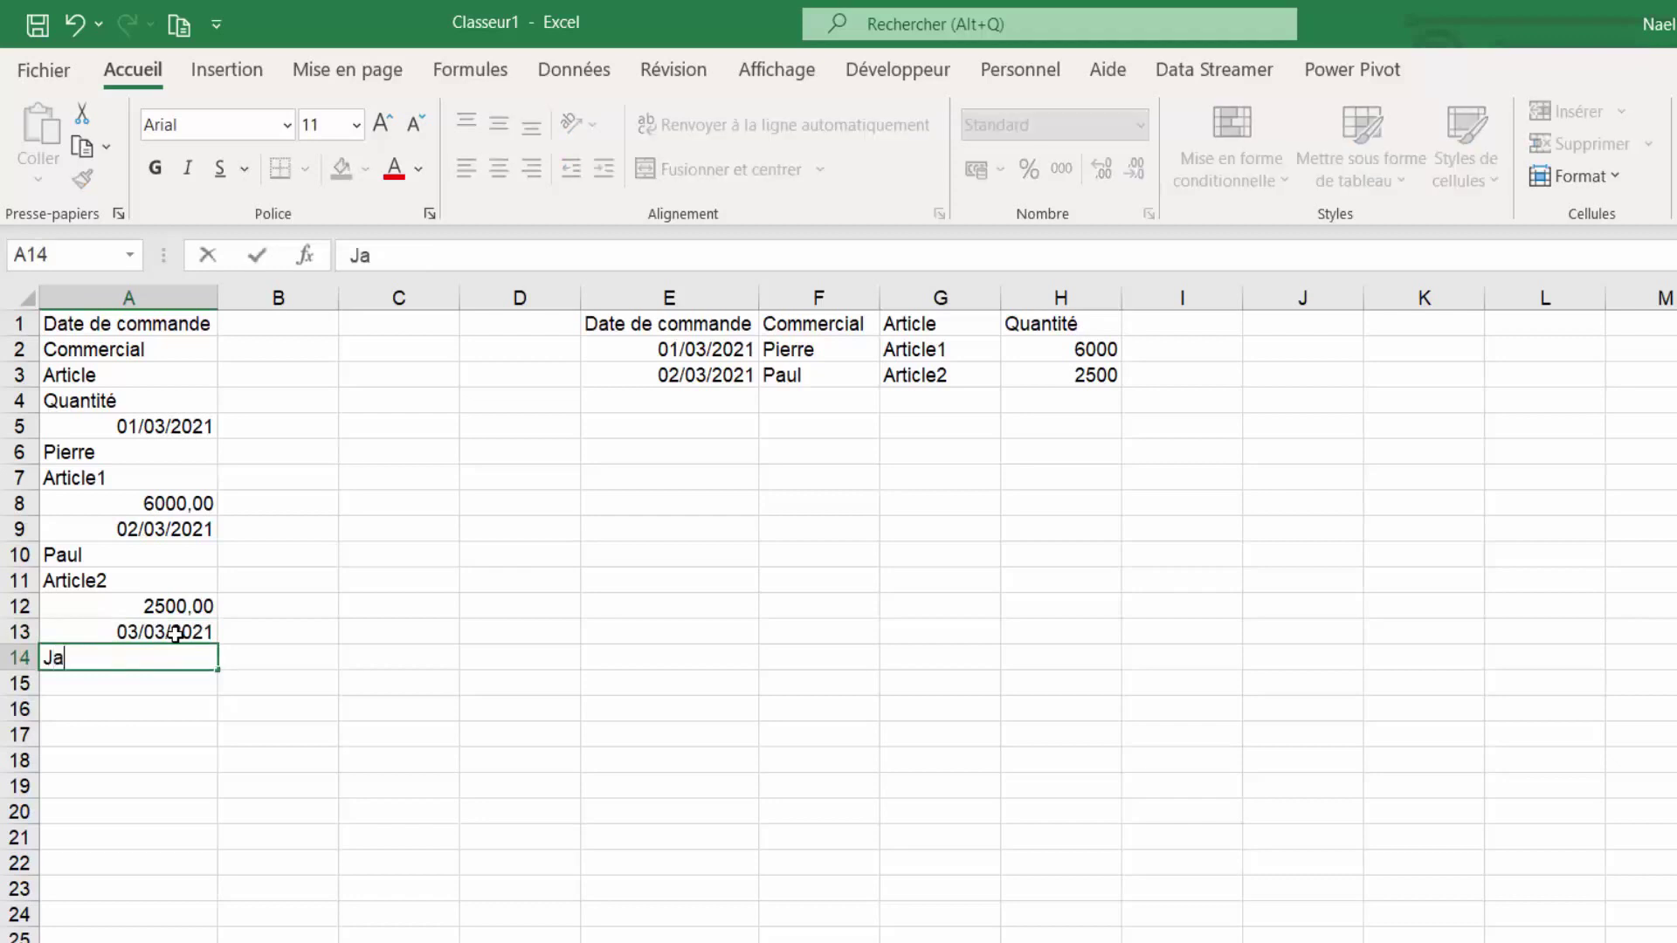
pyautogui.write('cques')
pyautogui.press('Return')
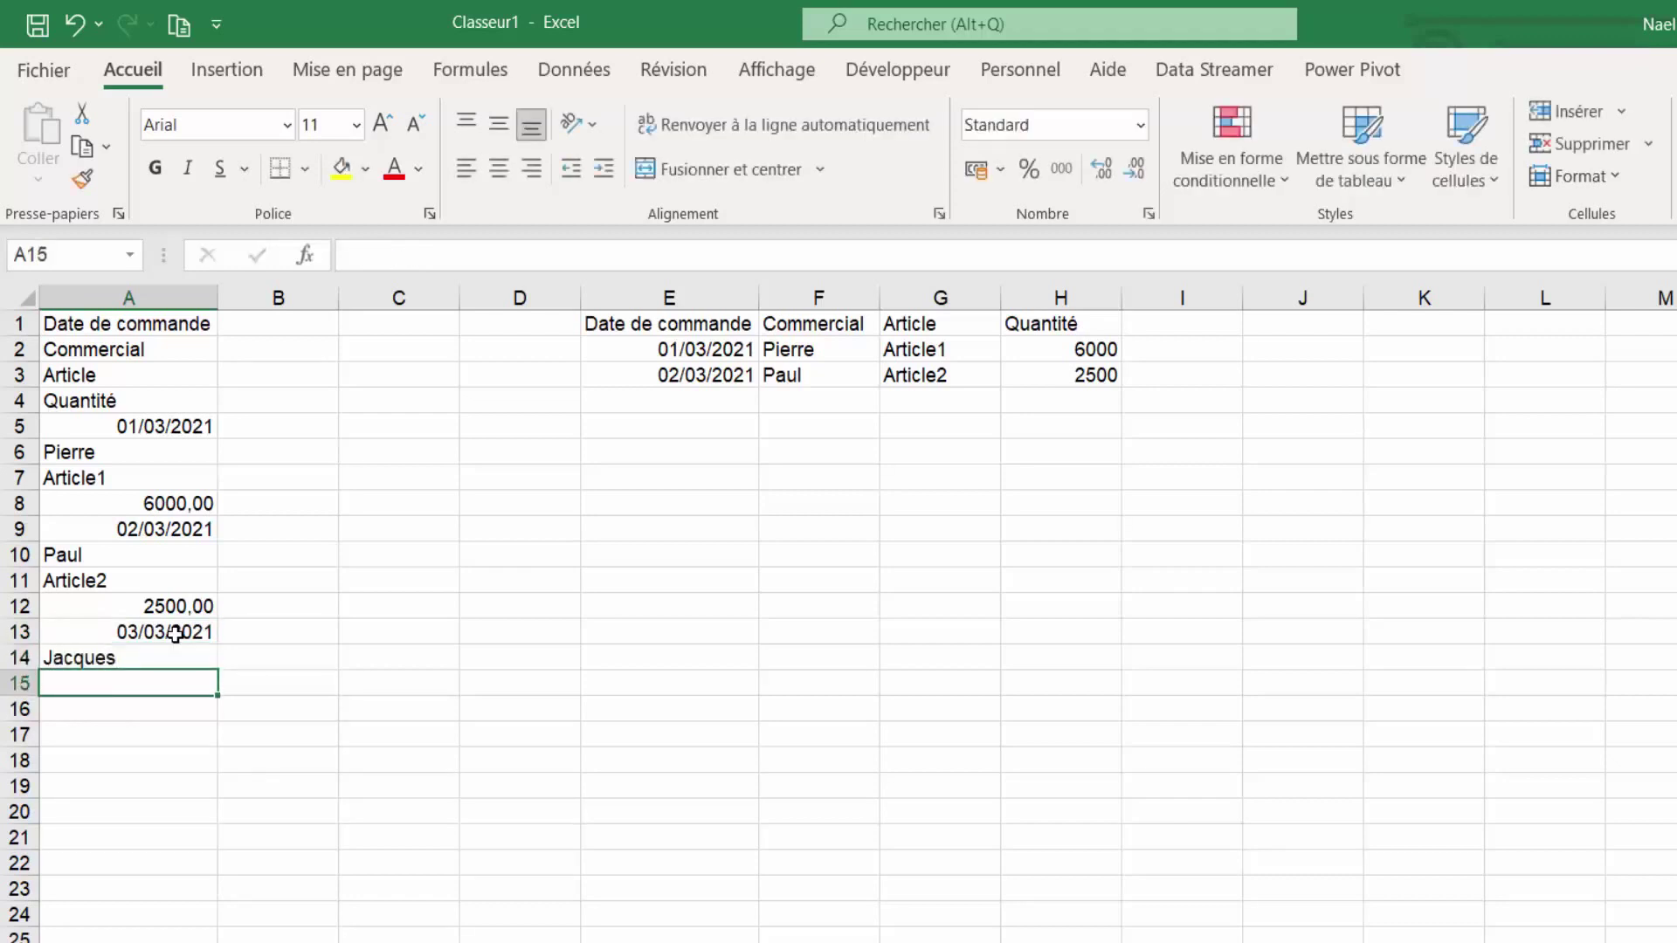
pyautogui.write('A')
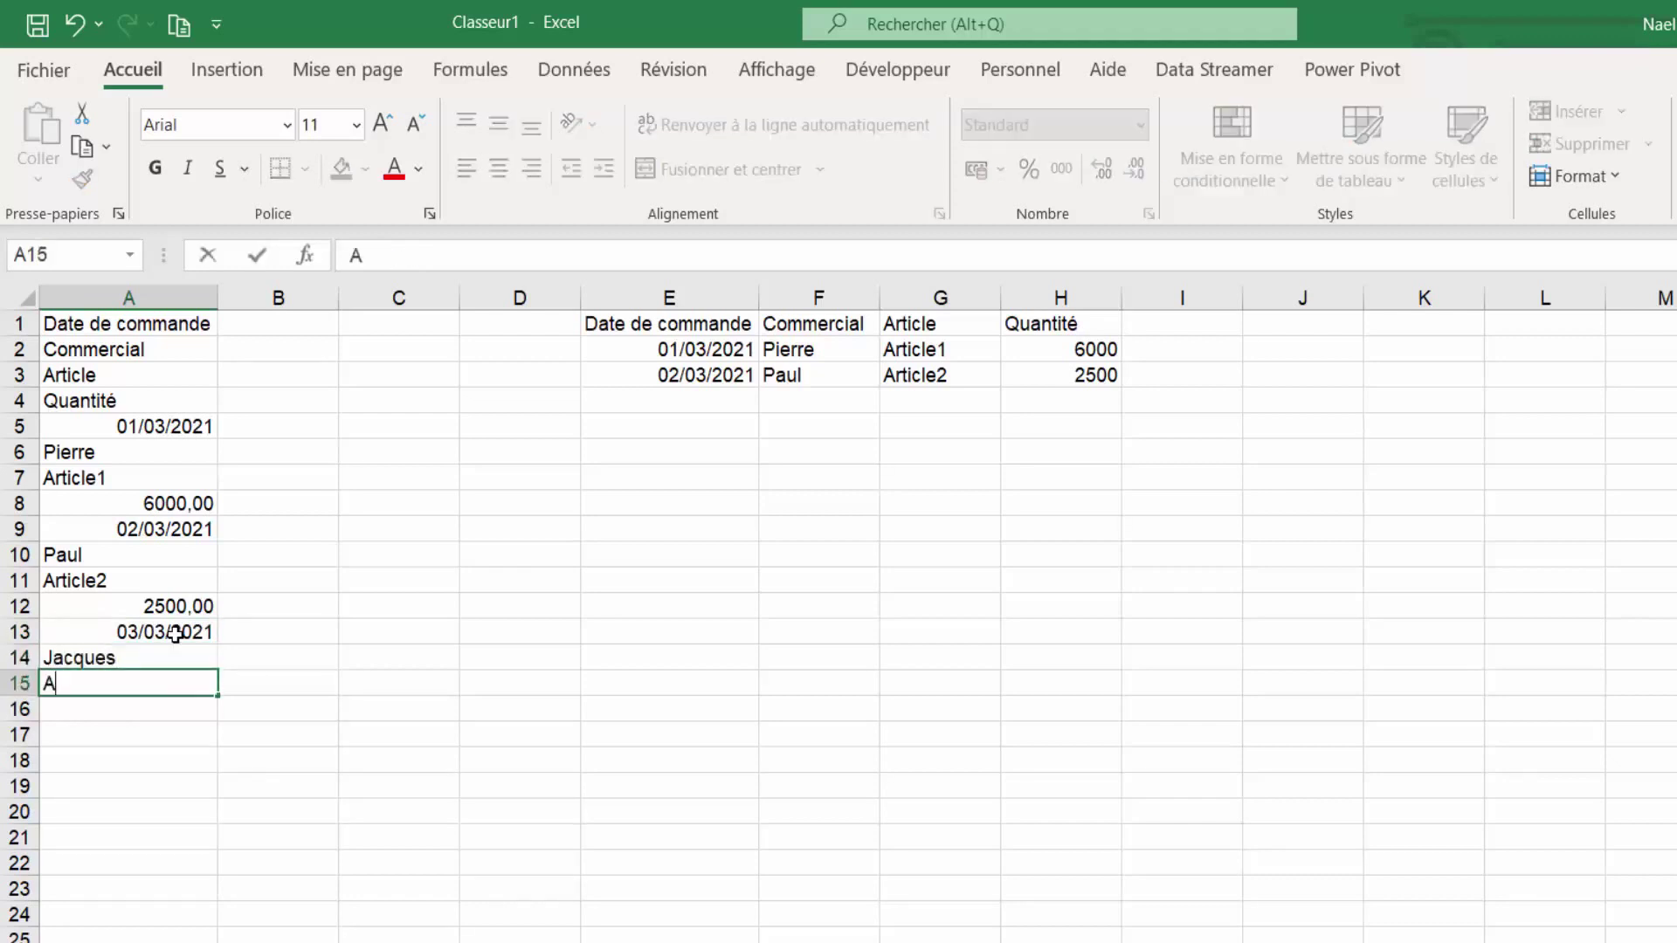
pyautogui.write('rtice')
pyautogui.press('BackSpace')
pyautogui.write('le')
pyautogui.write('3')
pyautogui.press('Return')
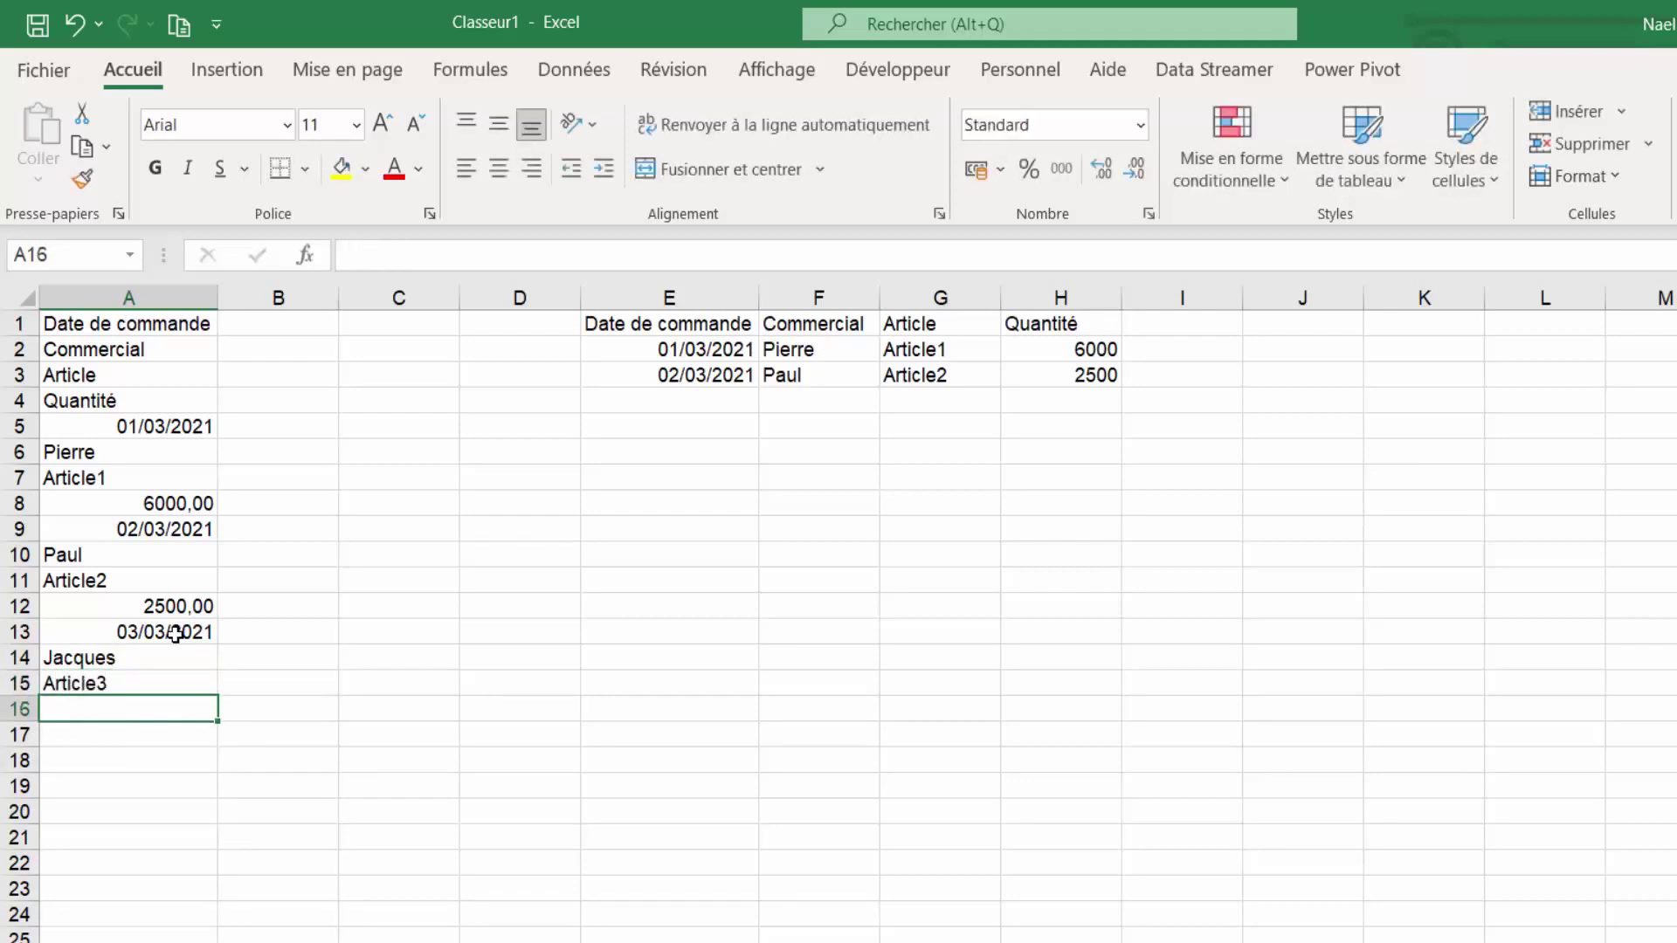
pyautogui.write('3500')
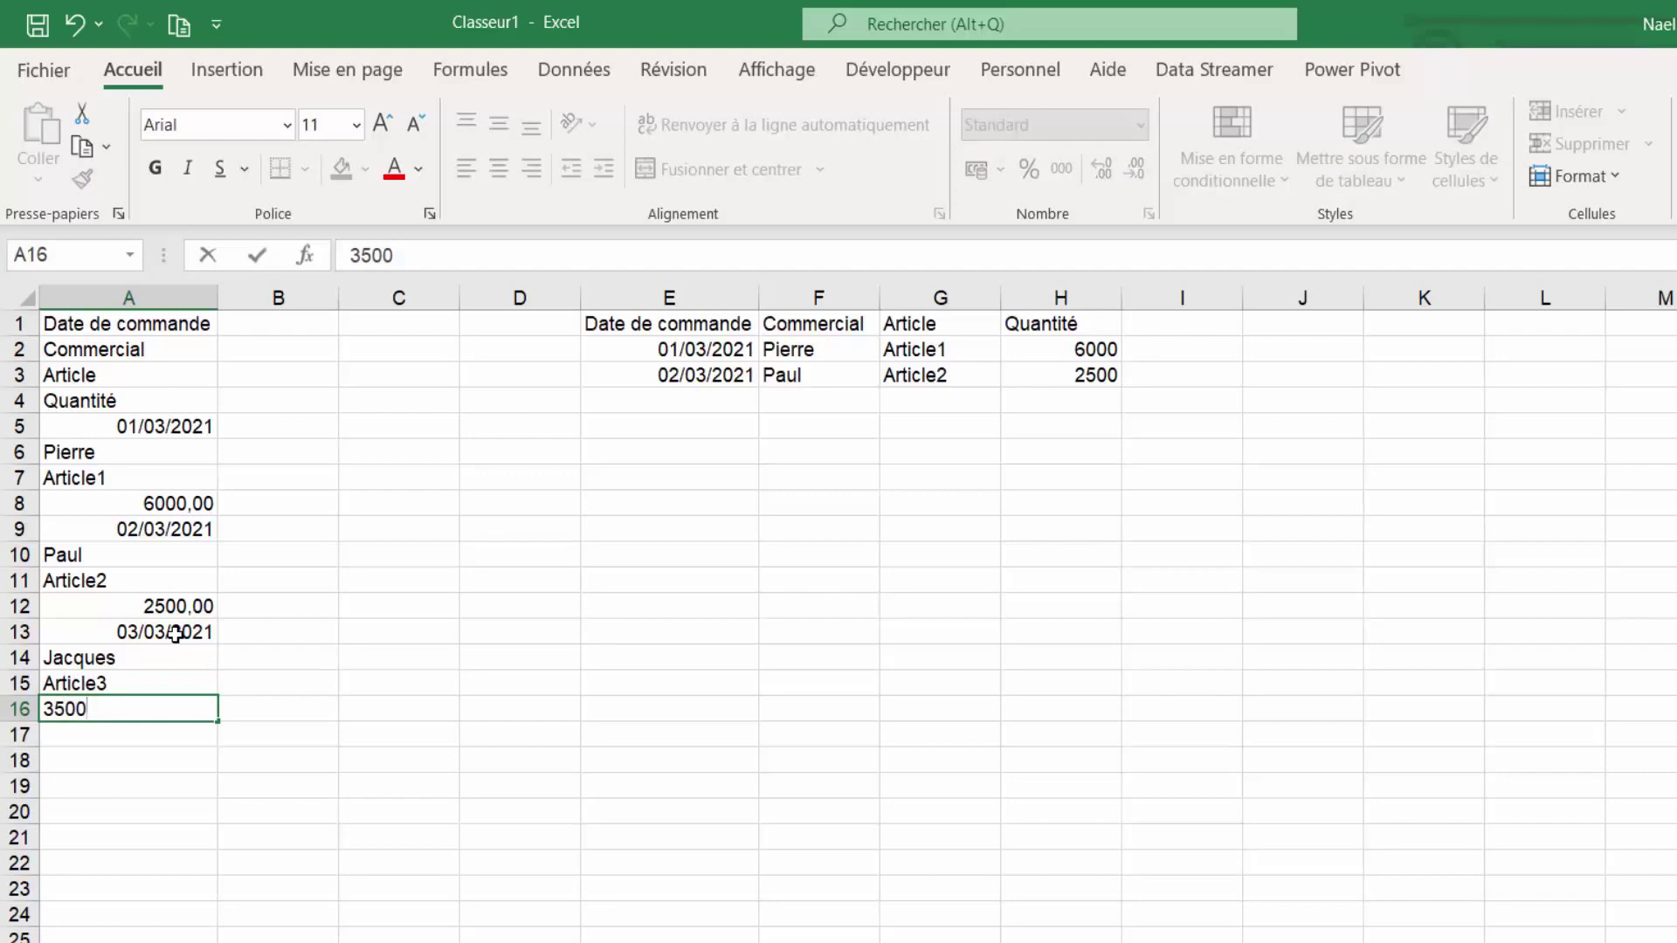
pyautogui.press('Return')
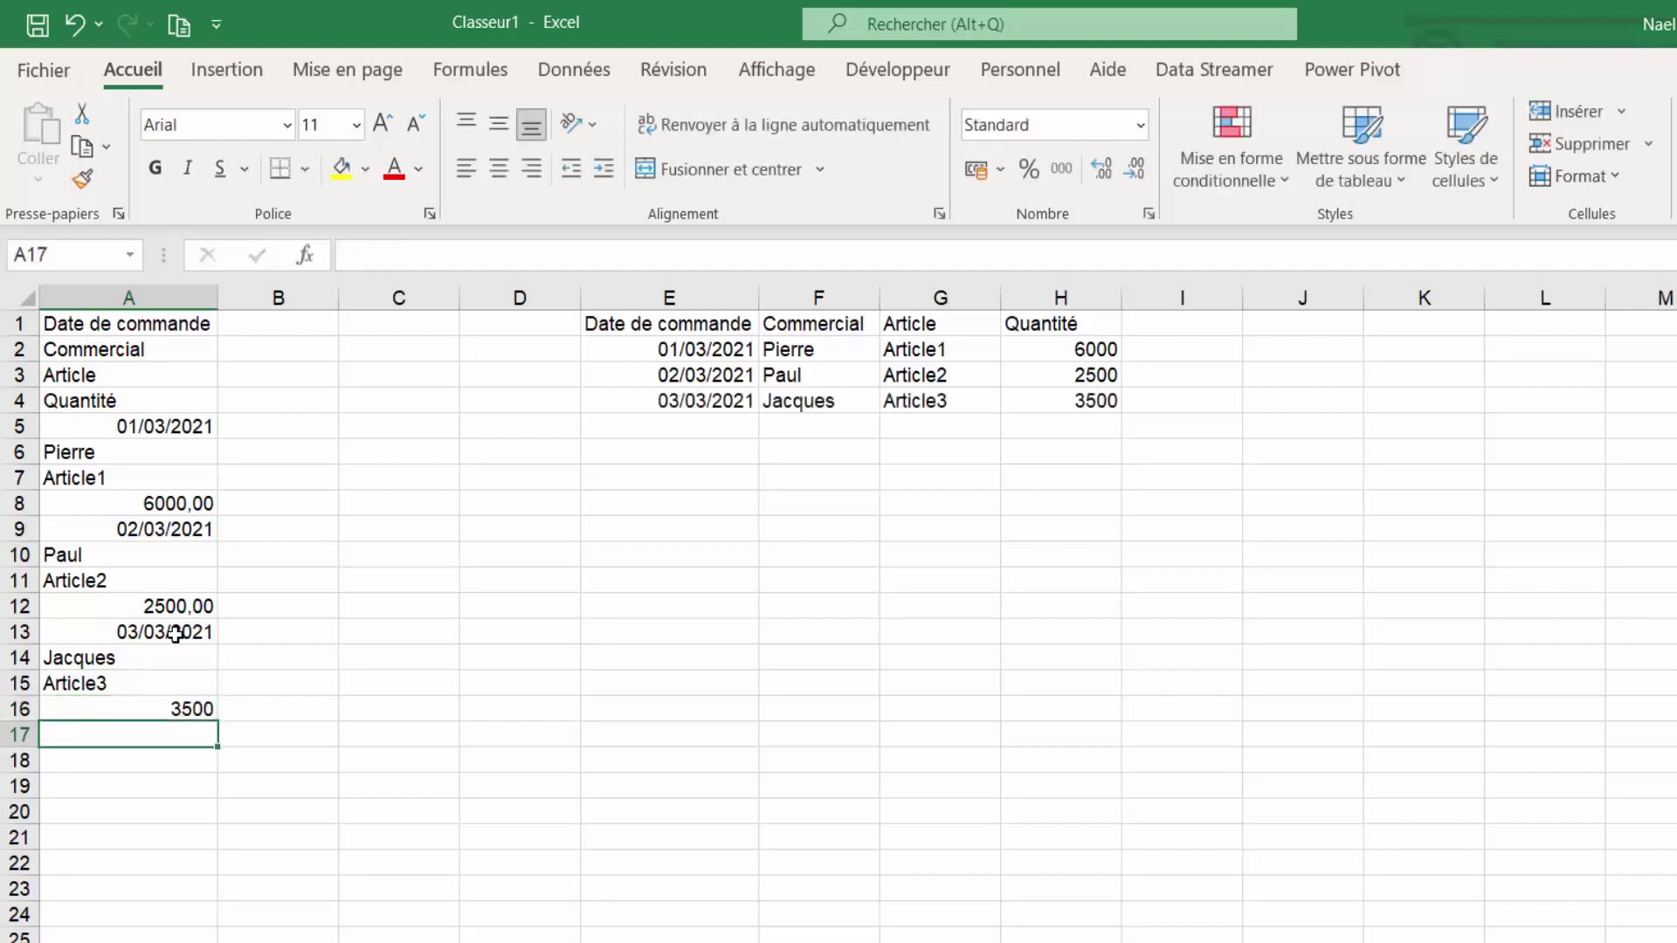
# Enter a fourth order in A17:A20: 04/03/2021, its salesperson, Article2, quantity 5500
pyautogui.write('P')
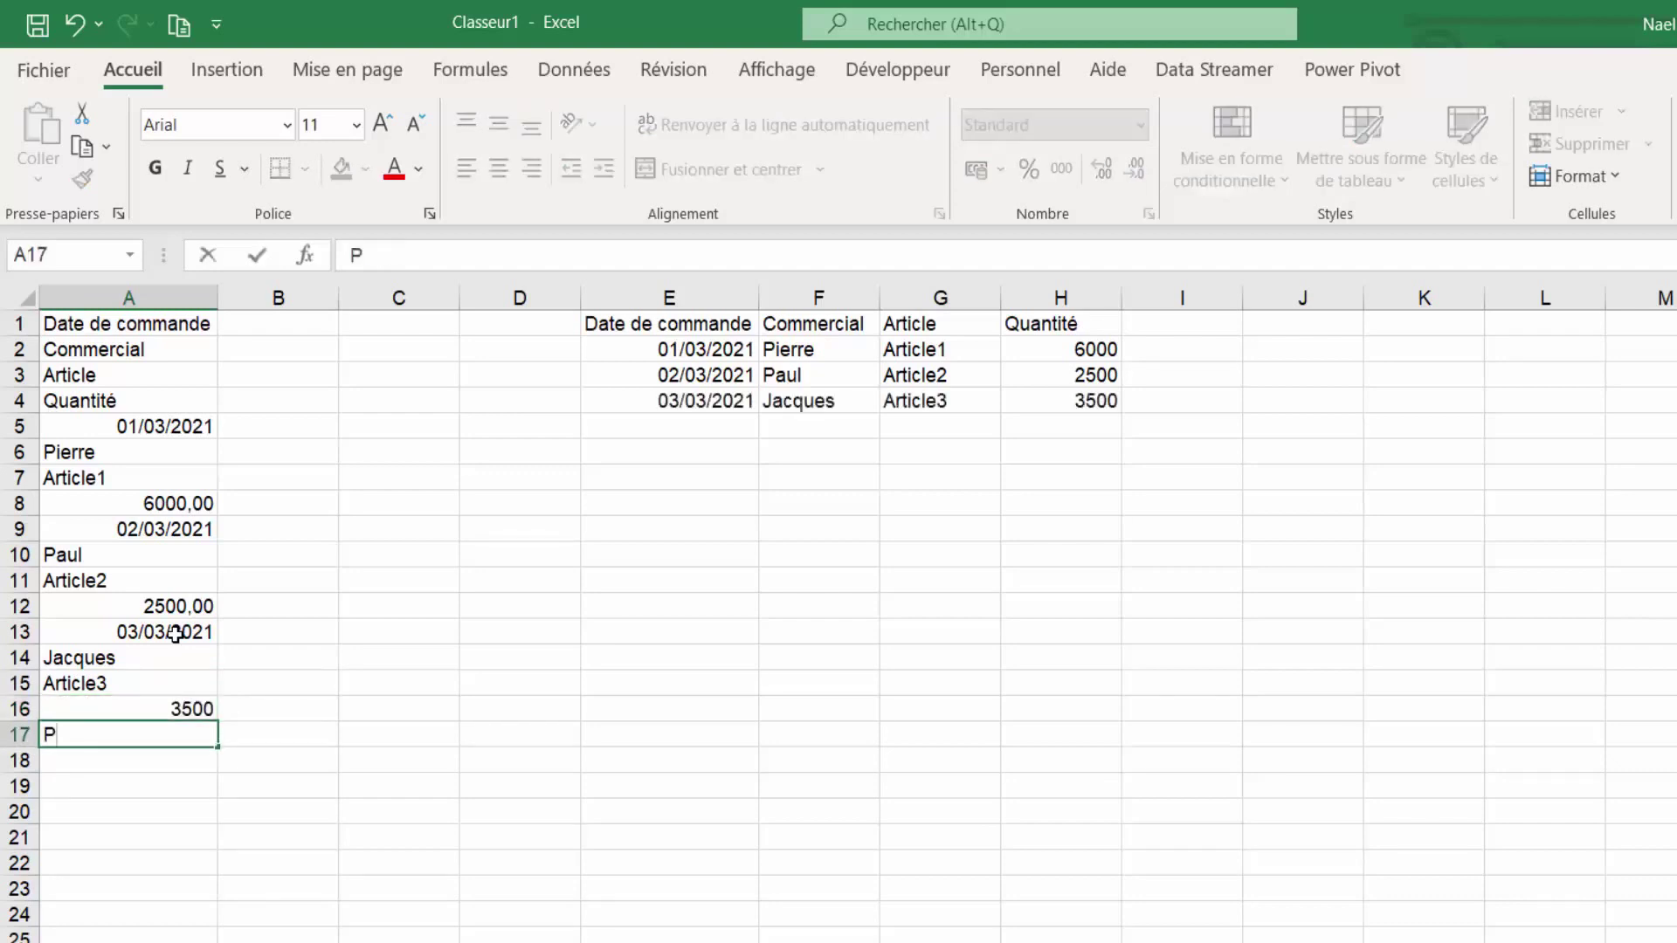
pyautogui.write('ie')
pyautogui.press('BackSpace')
pyautogui.press('BackSpace')
pyautogui.press('BackSpace')
pyautogui.write('04/03/202')
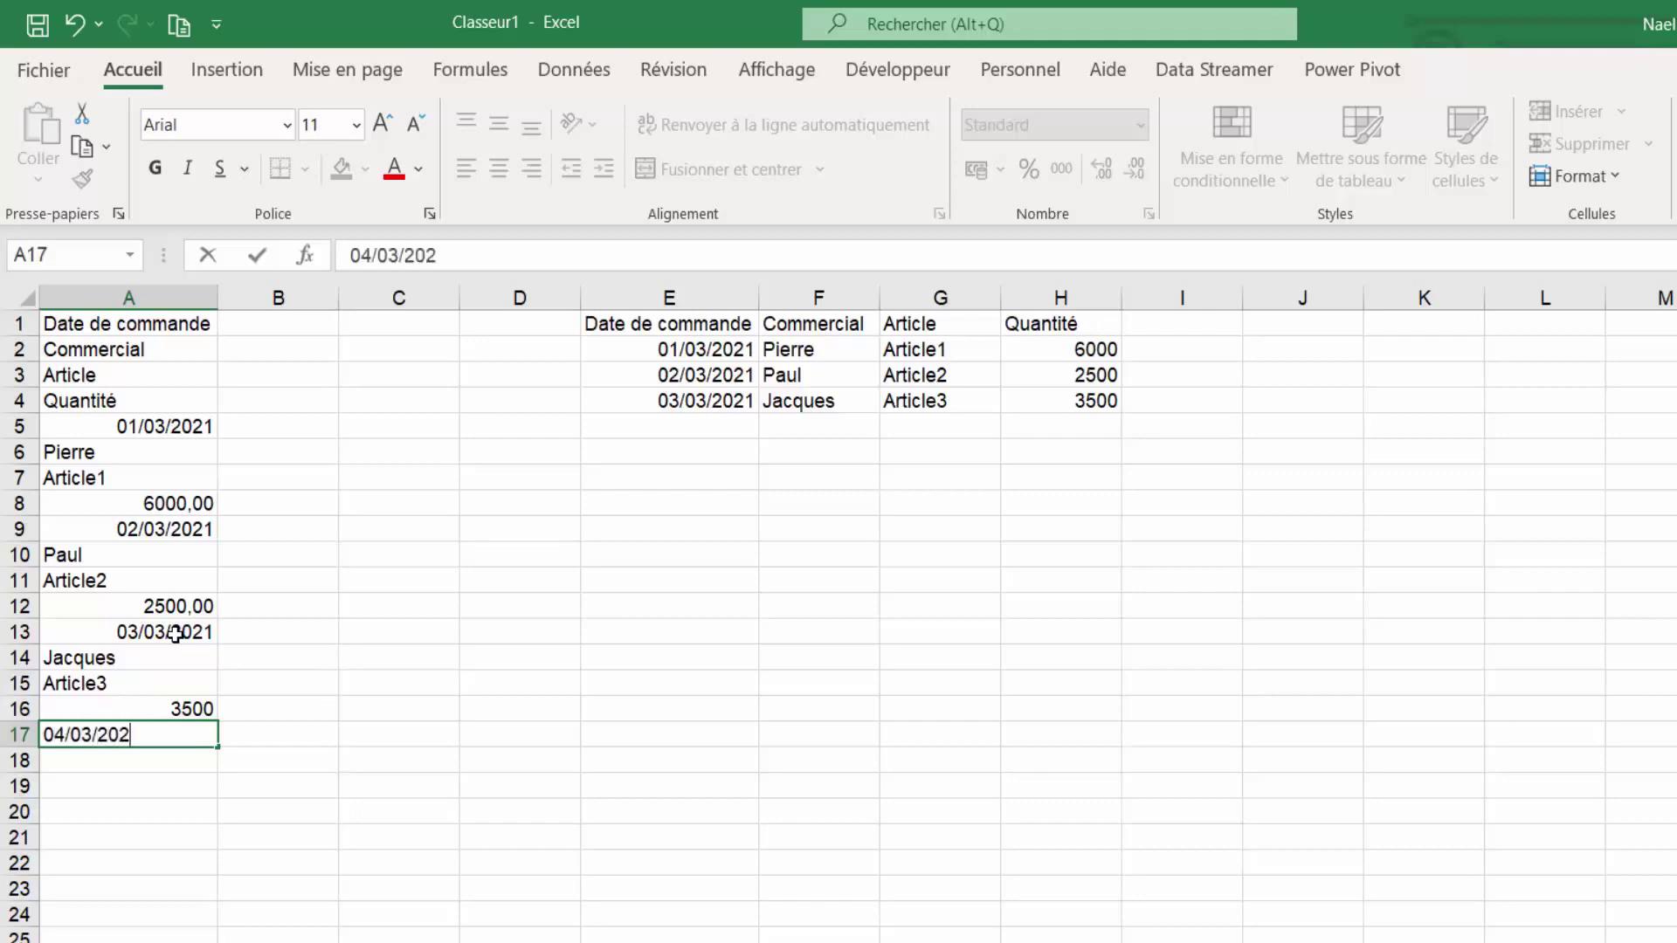
pyautogui.write('1')
pyautogui.press('Return')
pyautogui.write('Pi')
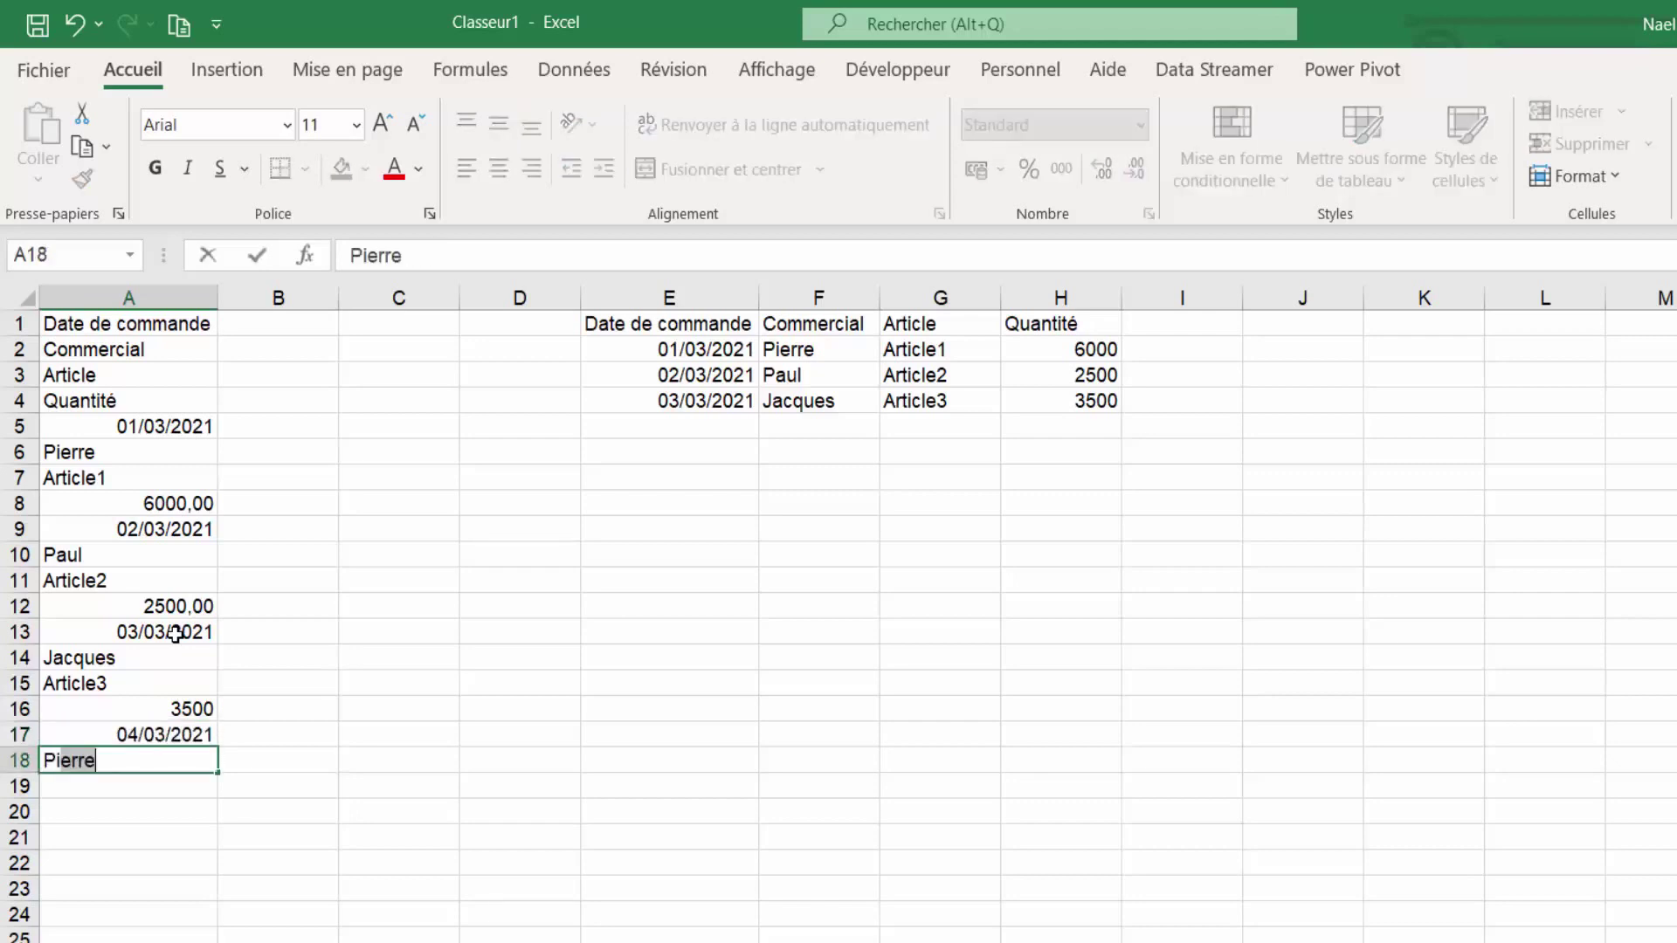
pyautogui.write('e')
pyautogui.press('Return')
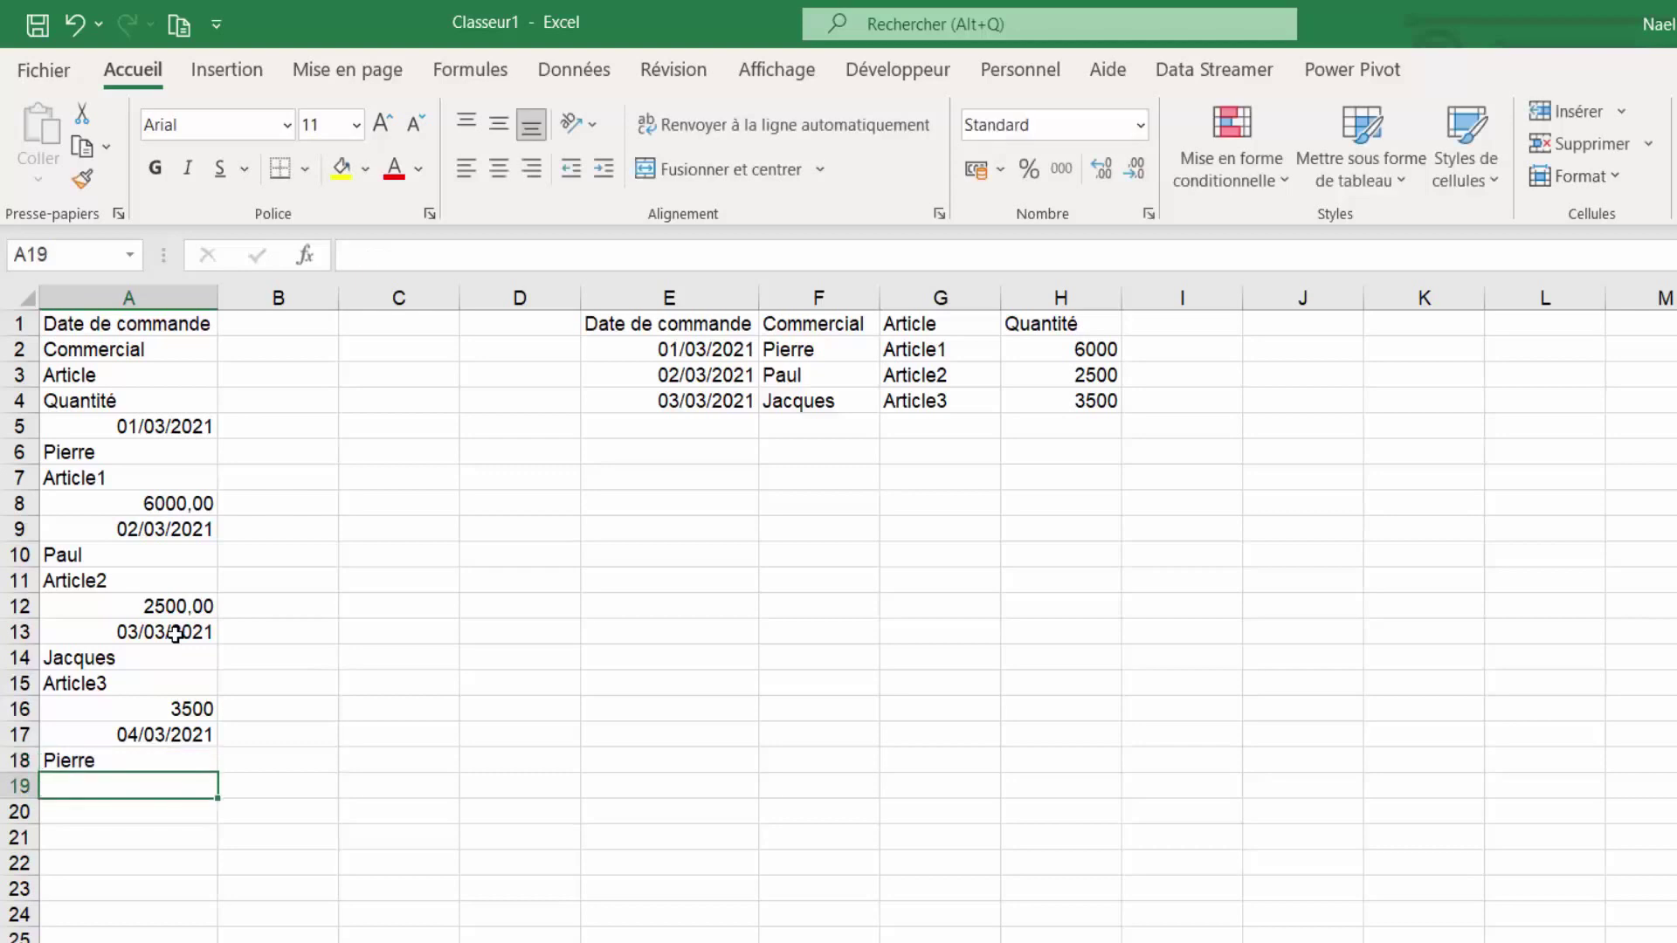
pyautogui.write('A')
pyautogui.write('rticl')
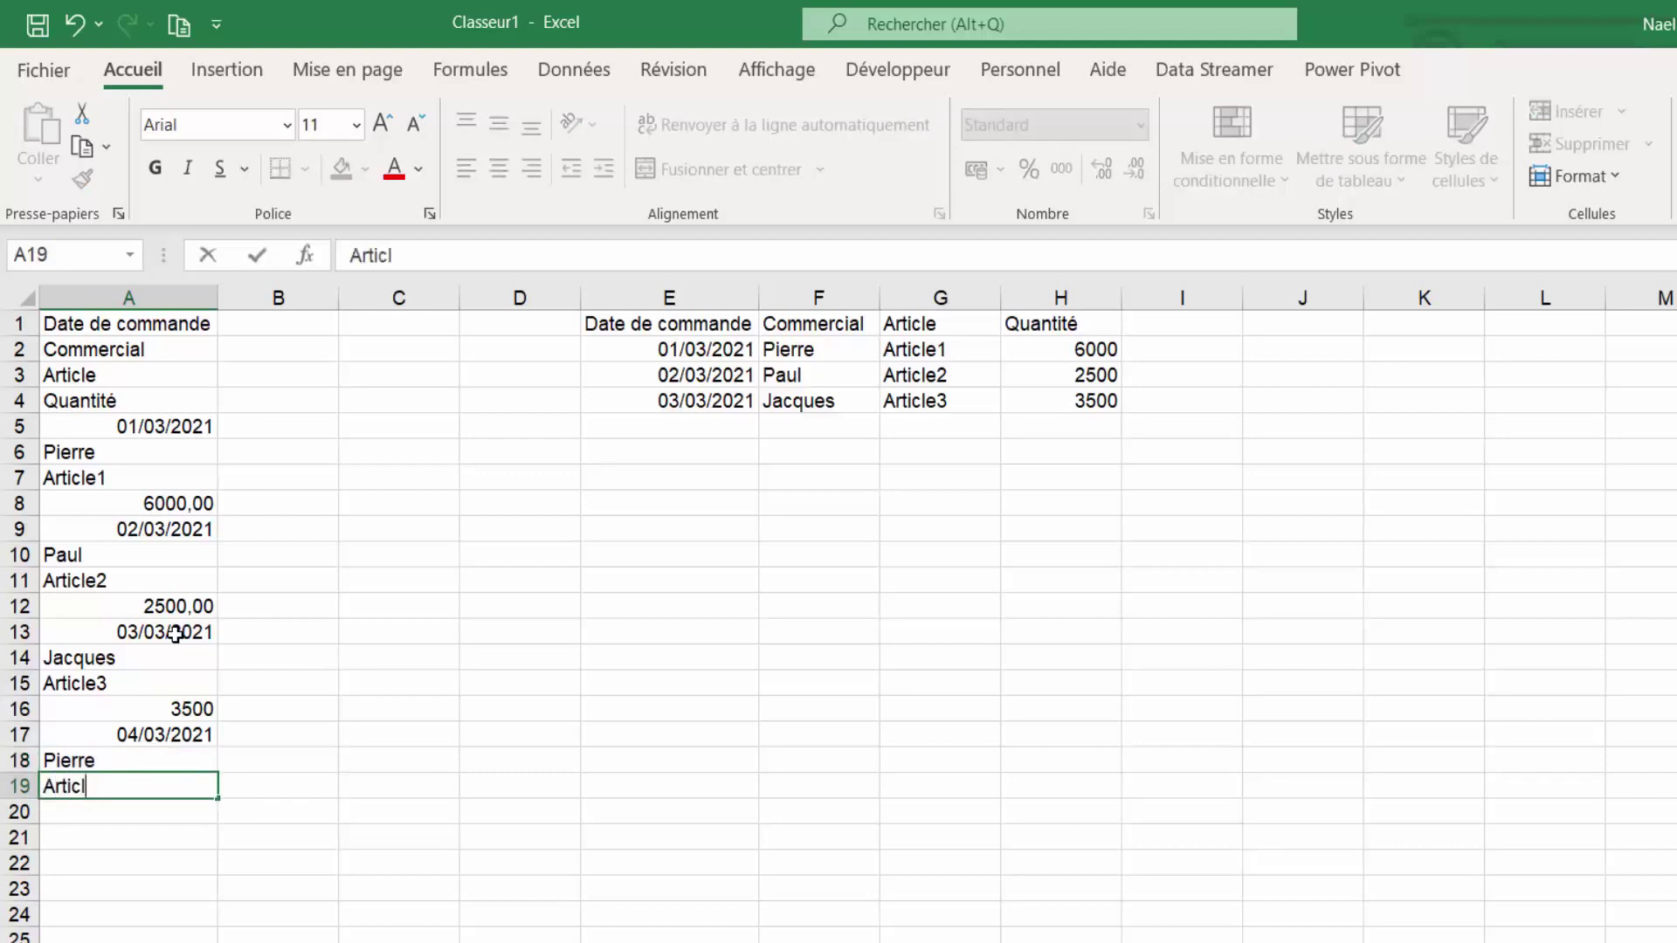
pyautogui.write('e2')
pyautogui.press('Return')
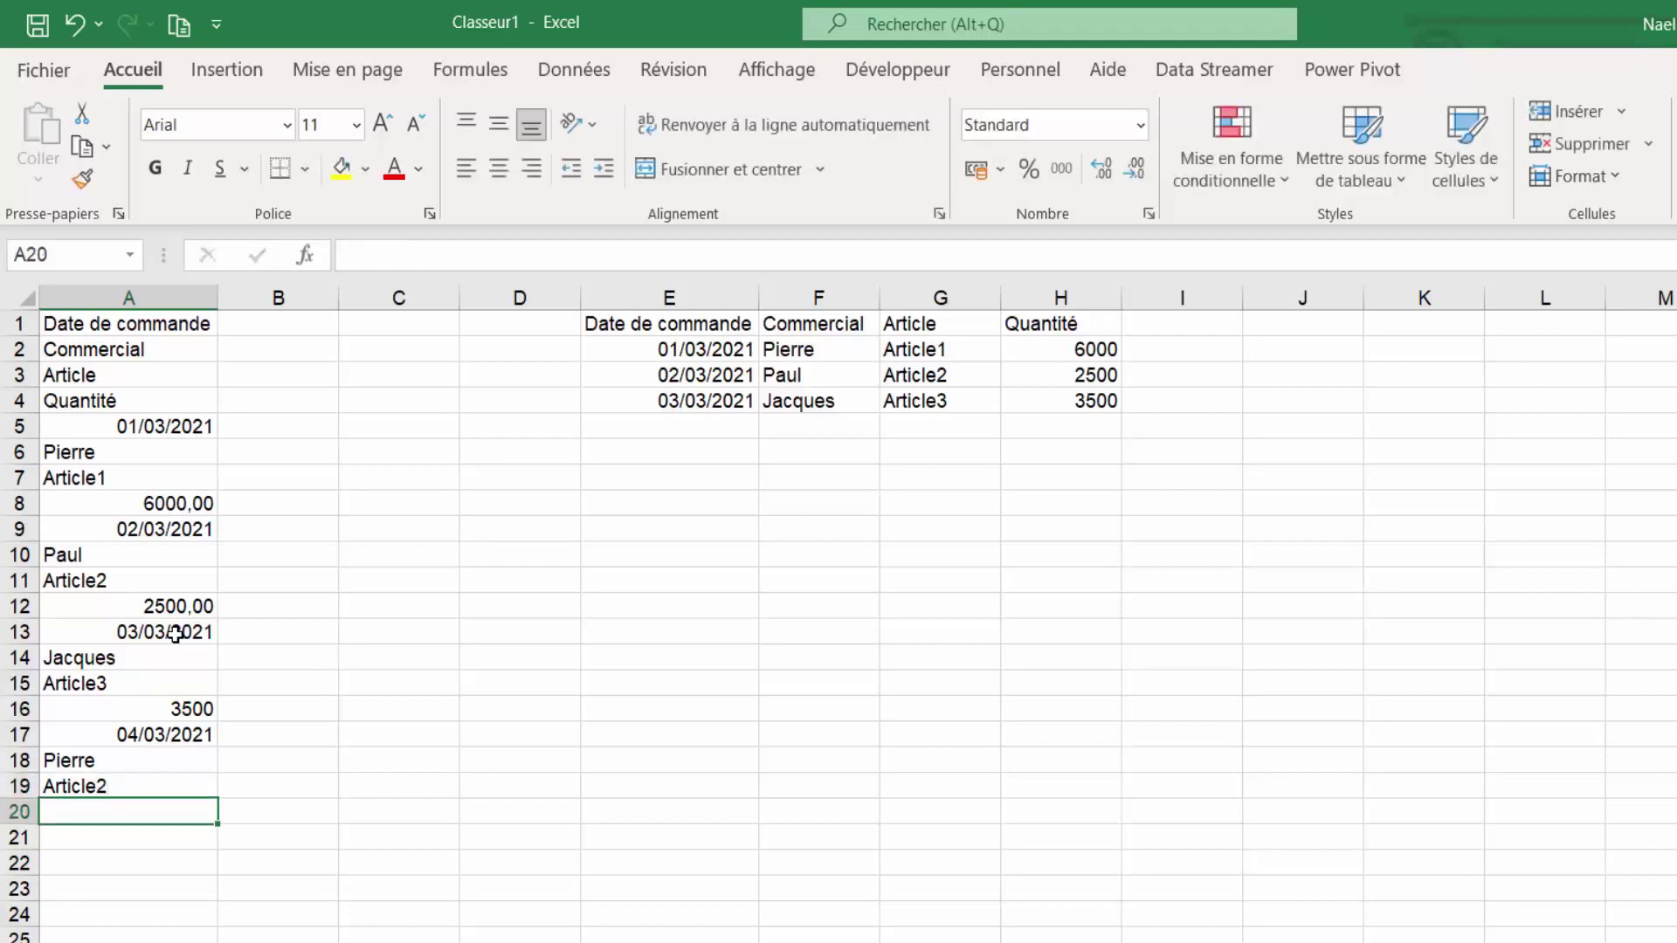
pyautogui.write('55')
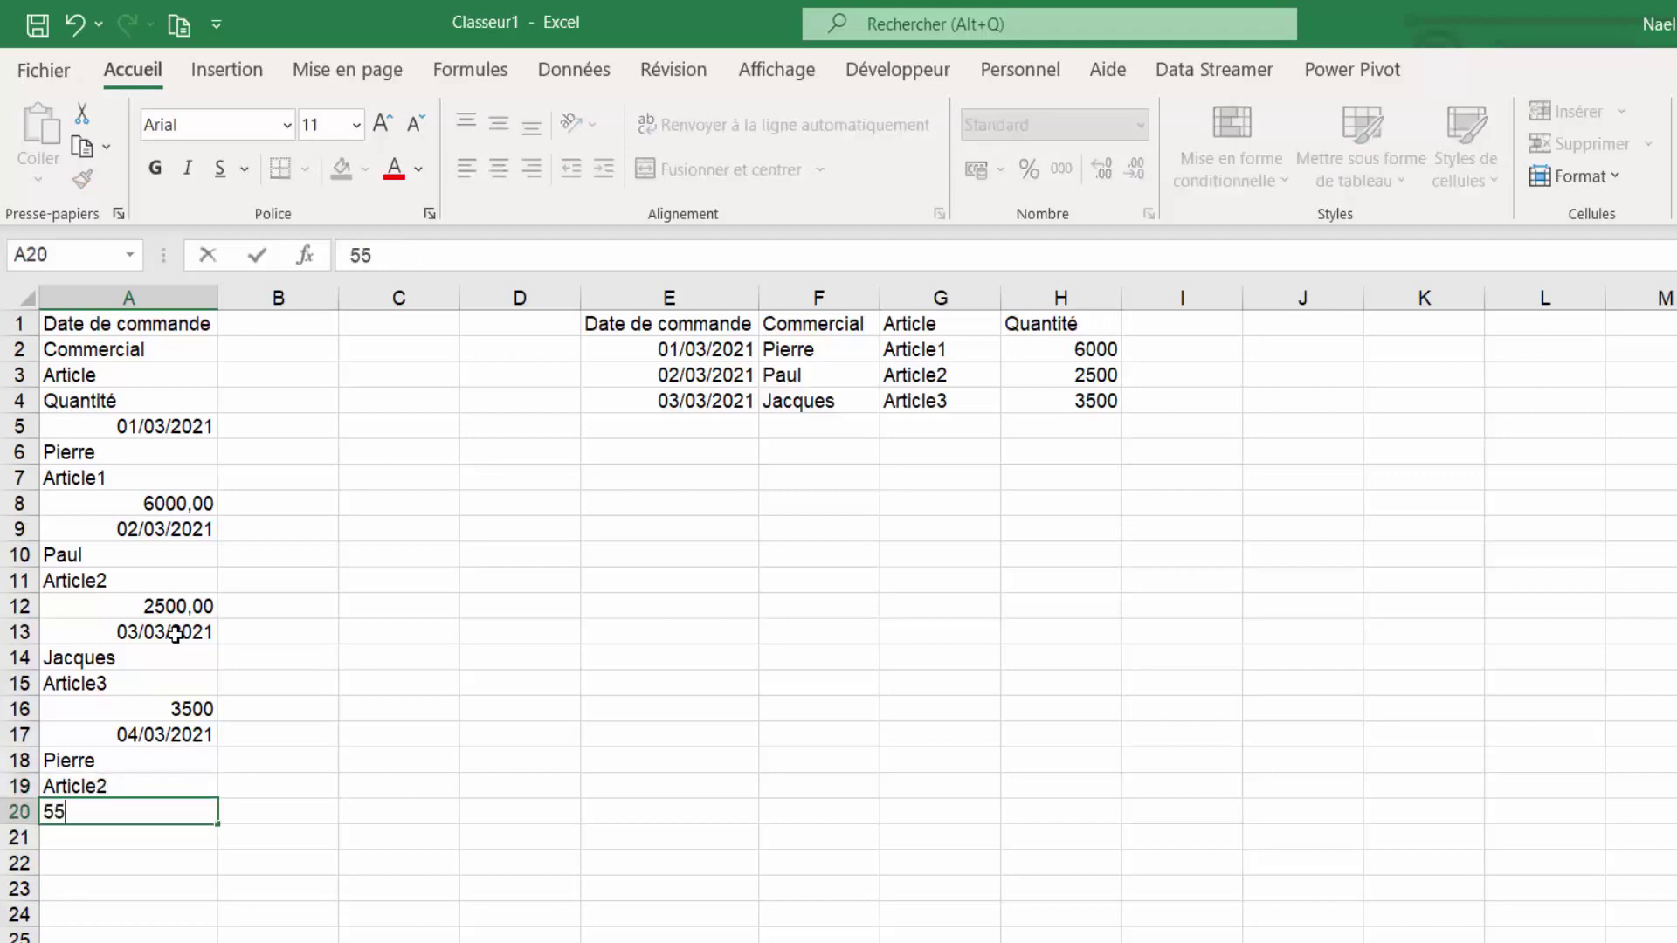
pyautogui.write('00')
pyautogui.press('Return')
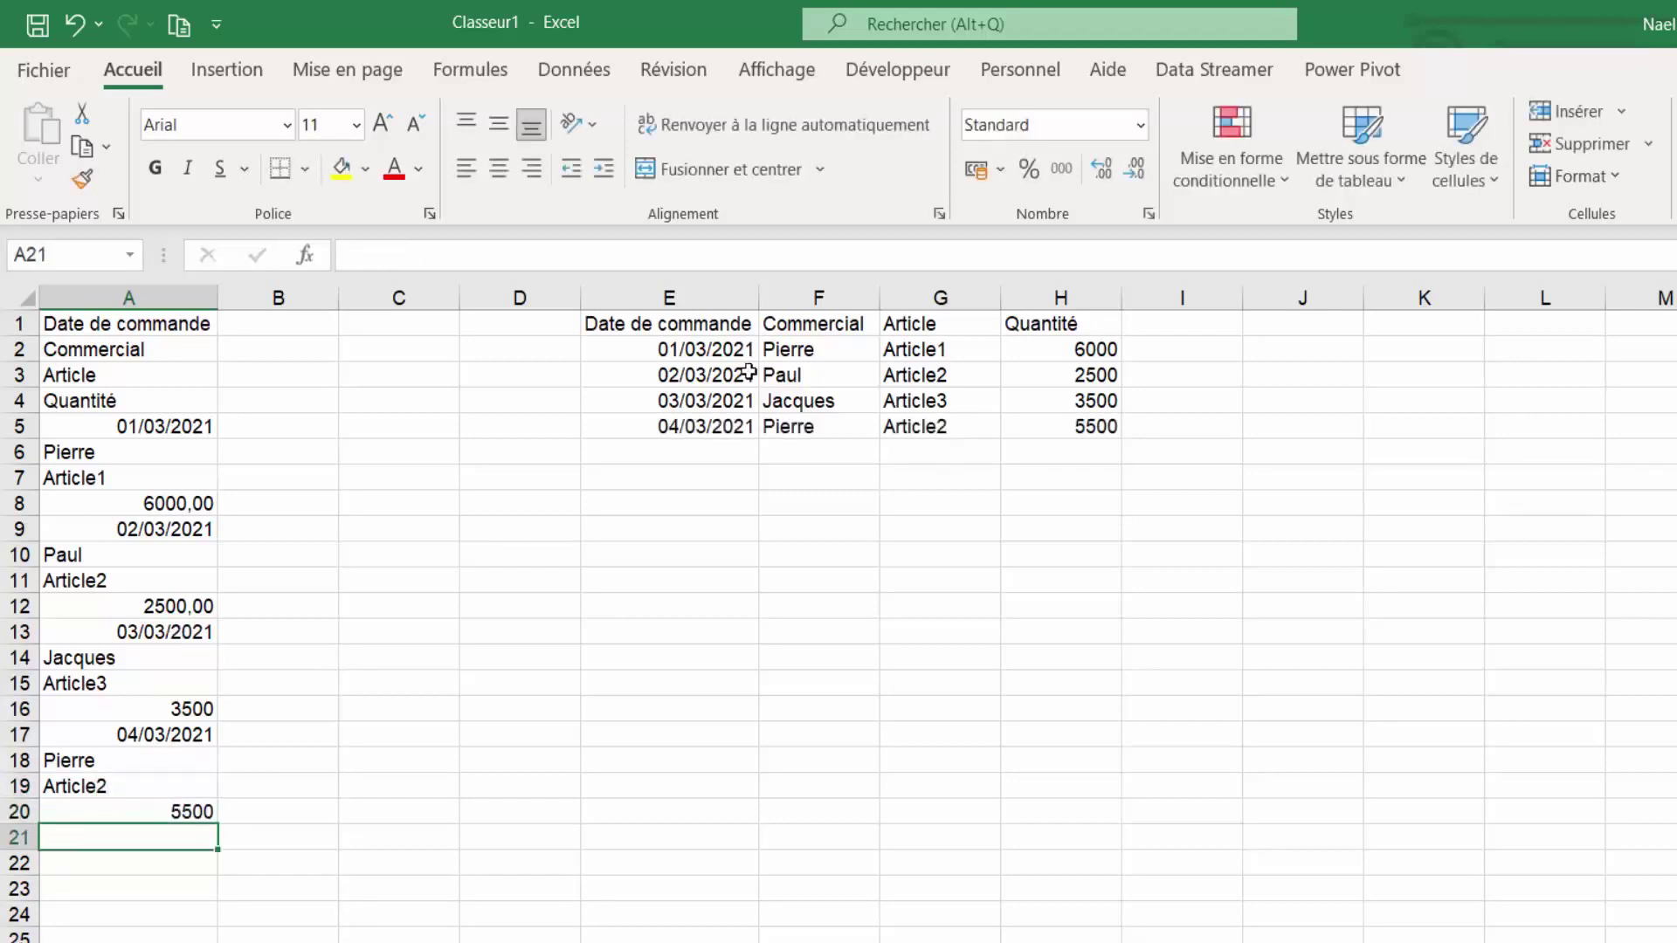
# Check that the spilled E1:H5 table lists four orders, then show the Insertion ribbon
pyautogui.moveTo(696, 353); pyautogui.dragTo(691, 417)
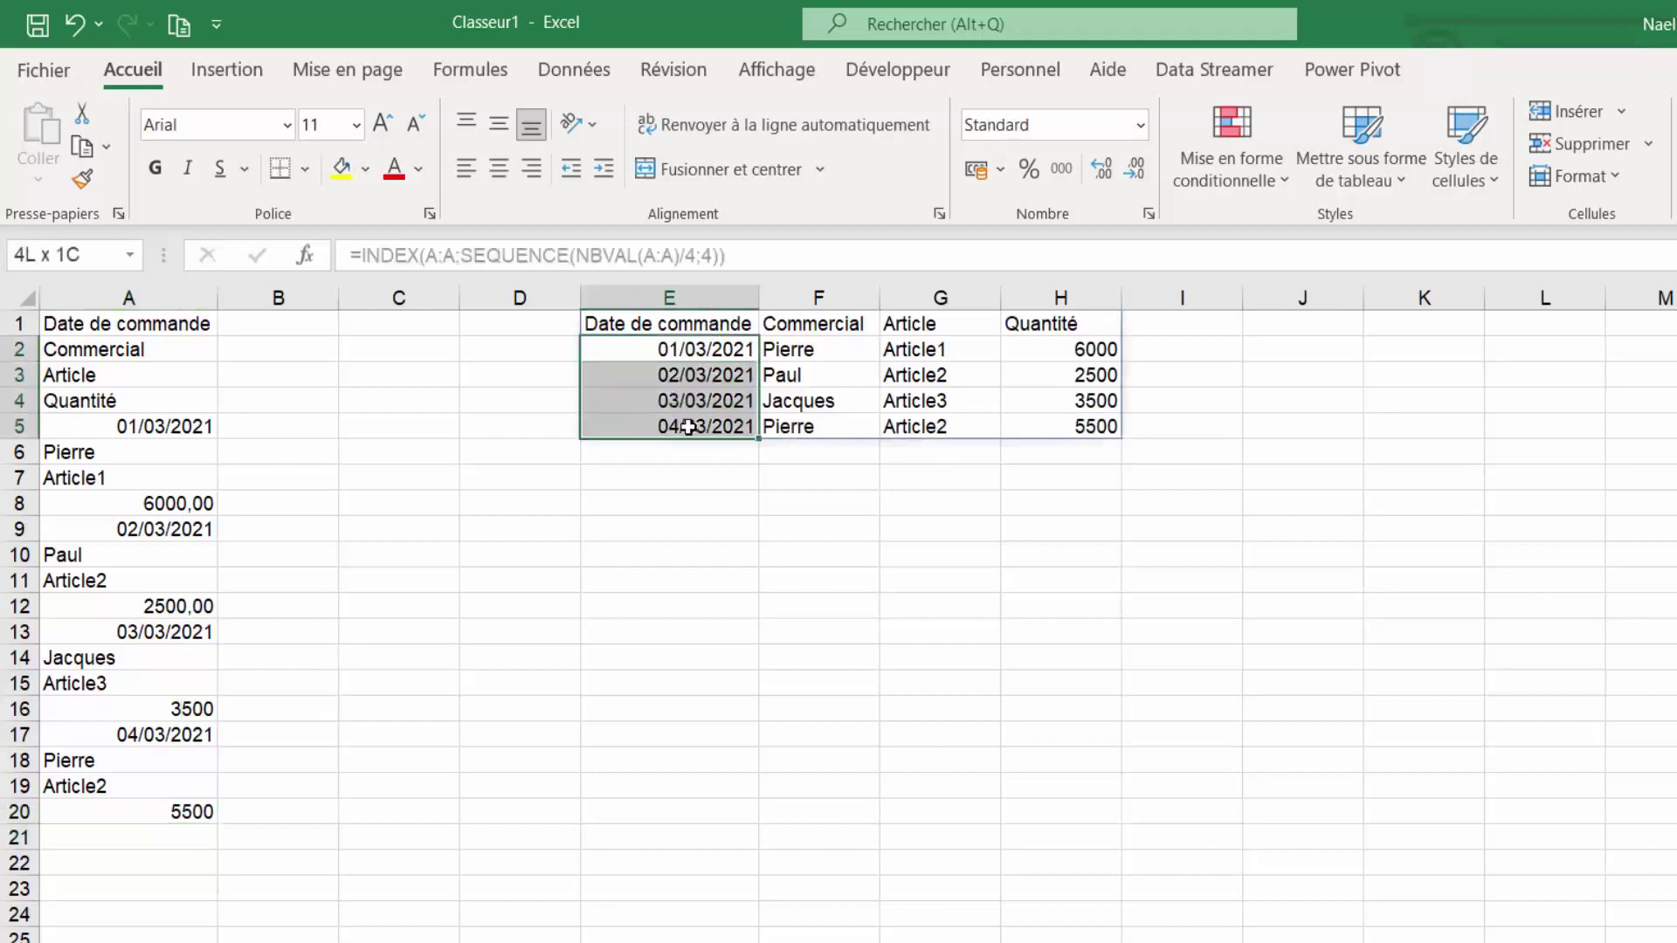
pyautogui.click(819, 605)
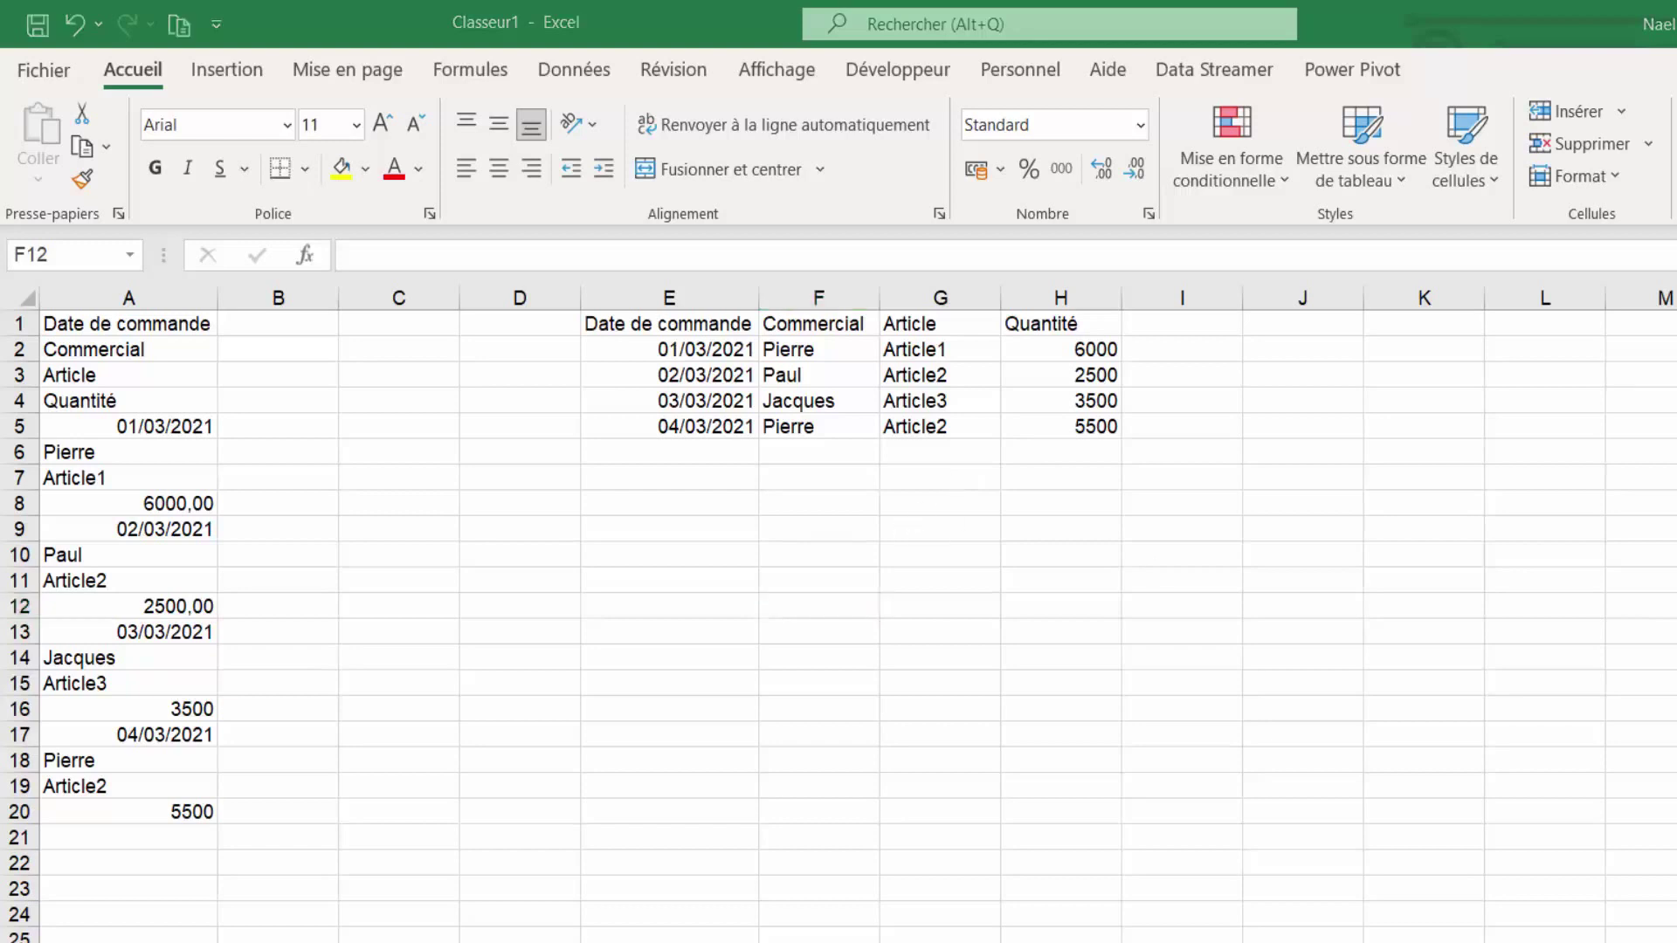
pyautogui.click(694, 391)
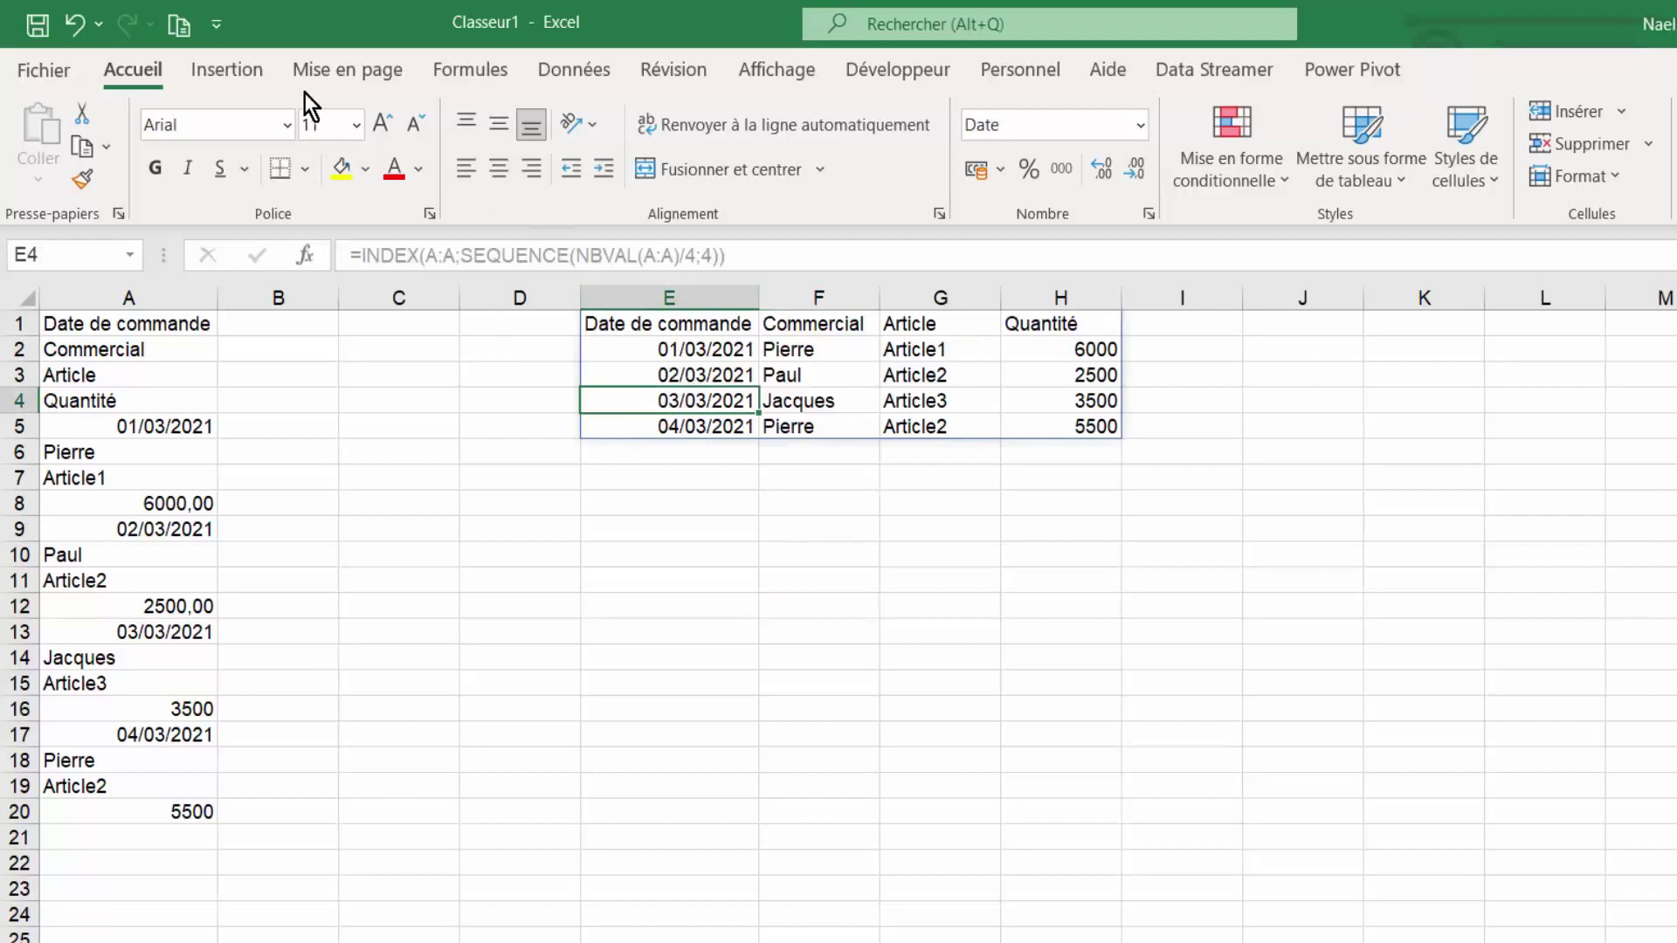
pyautogui.click(256, 71)
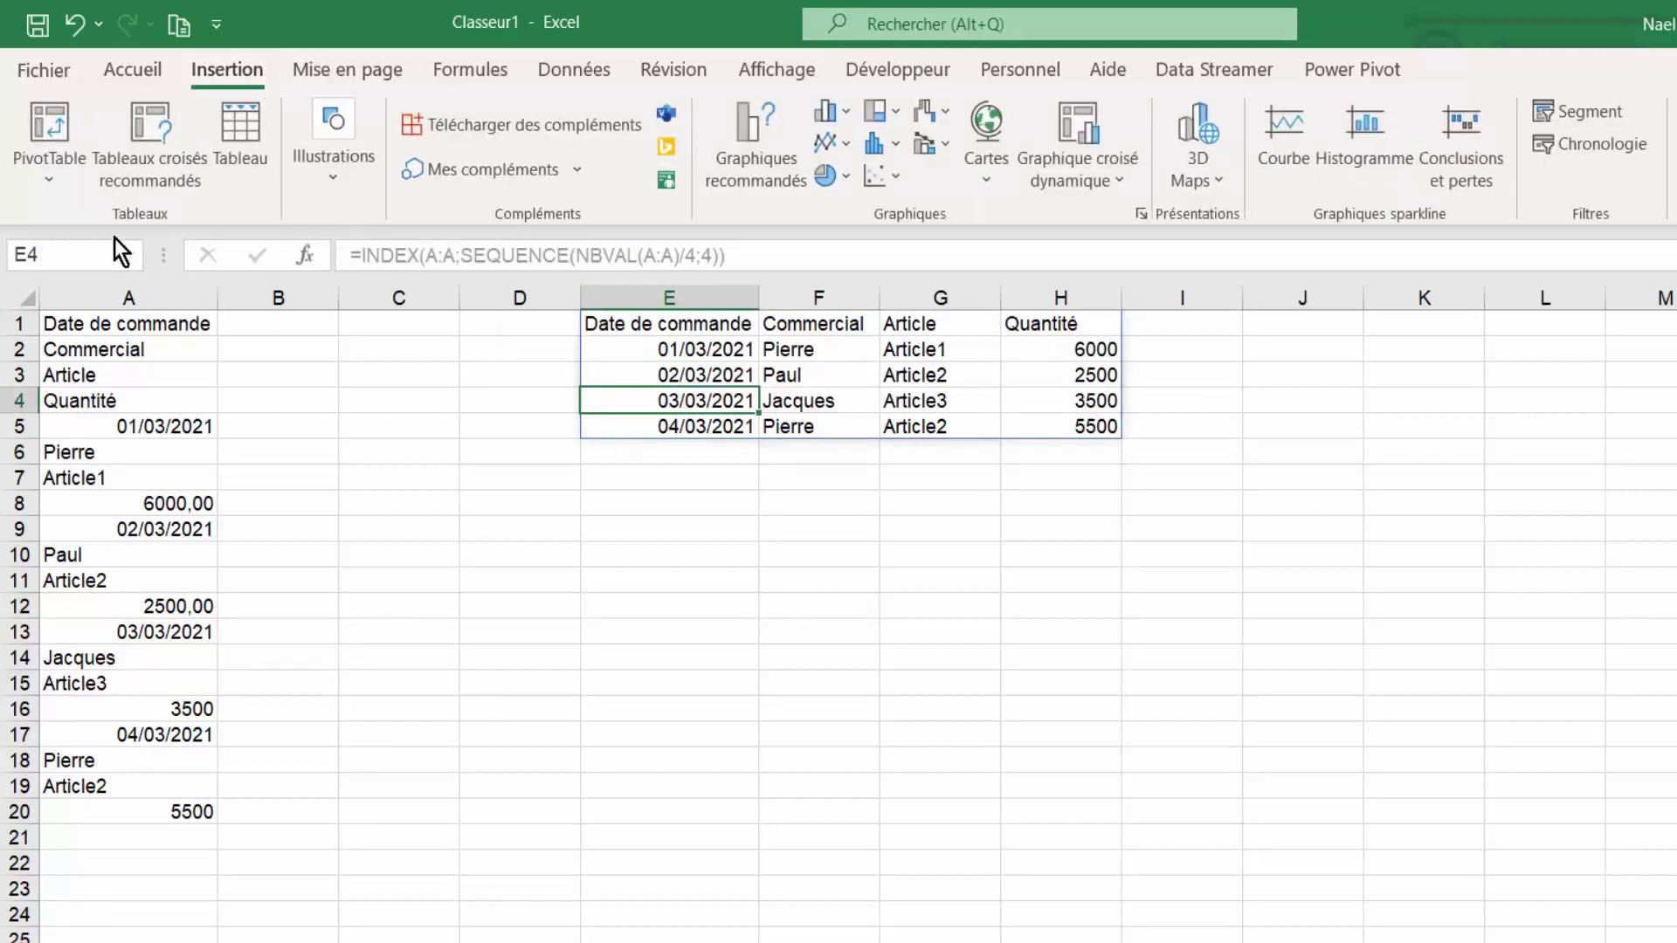
# Build a pivot table of Feuil1!$E$1:$H$5 on a new sheet summing Quantité per Commercial
pyautogui.click(55, 122)
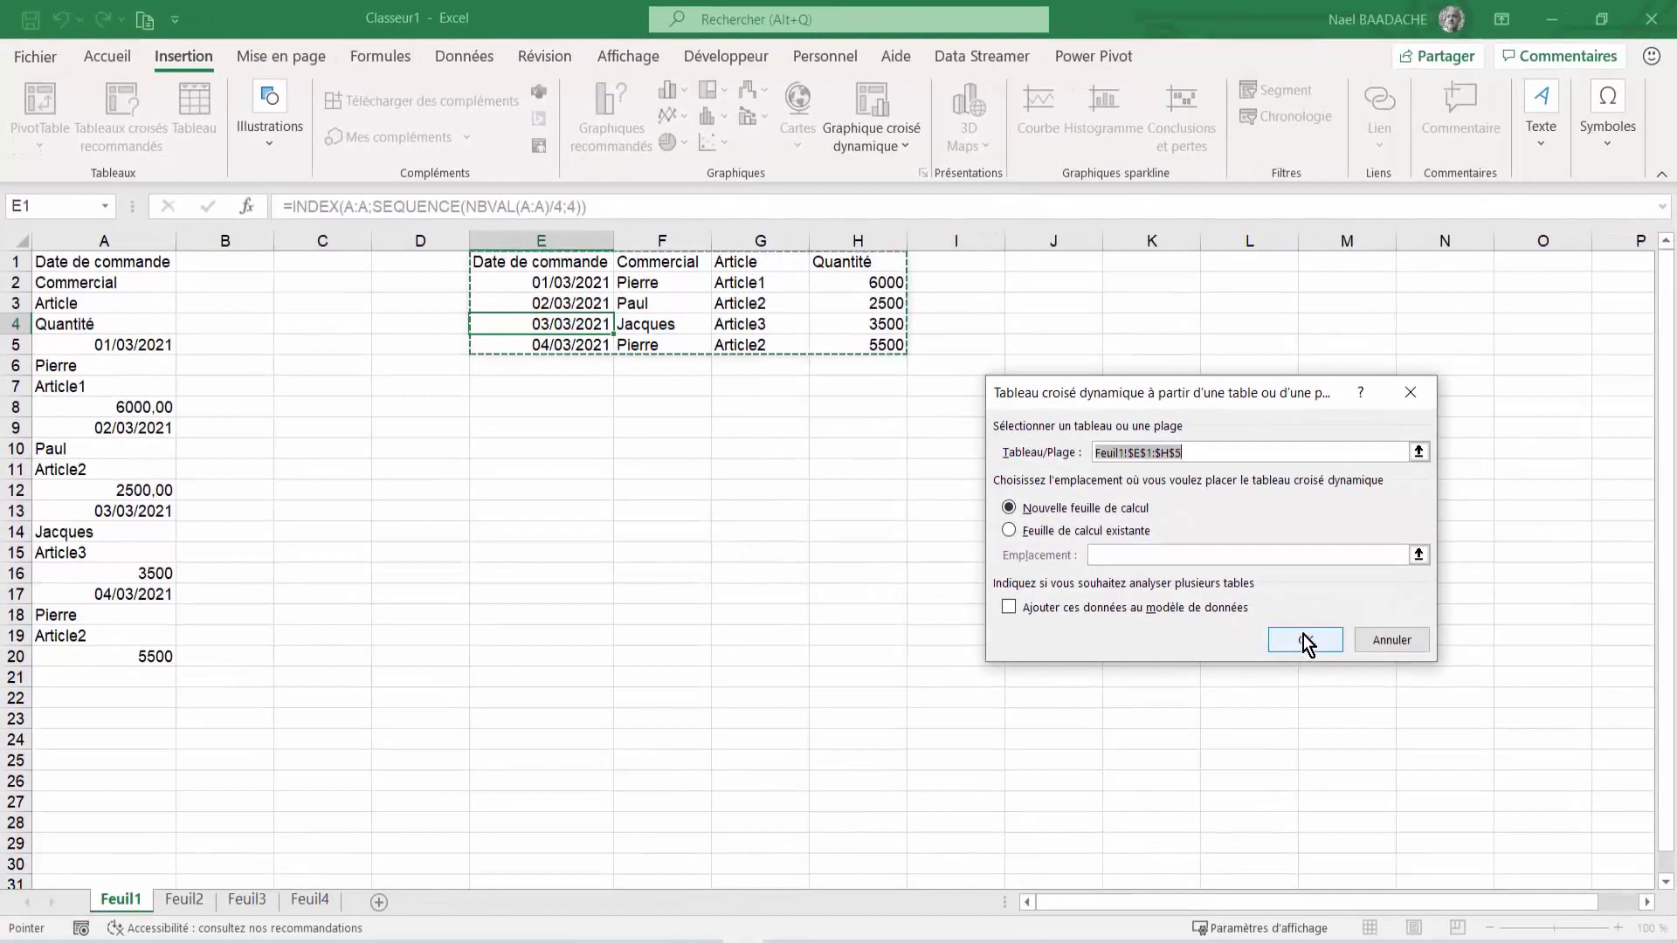
pyautogui.click(1307, 649)
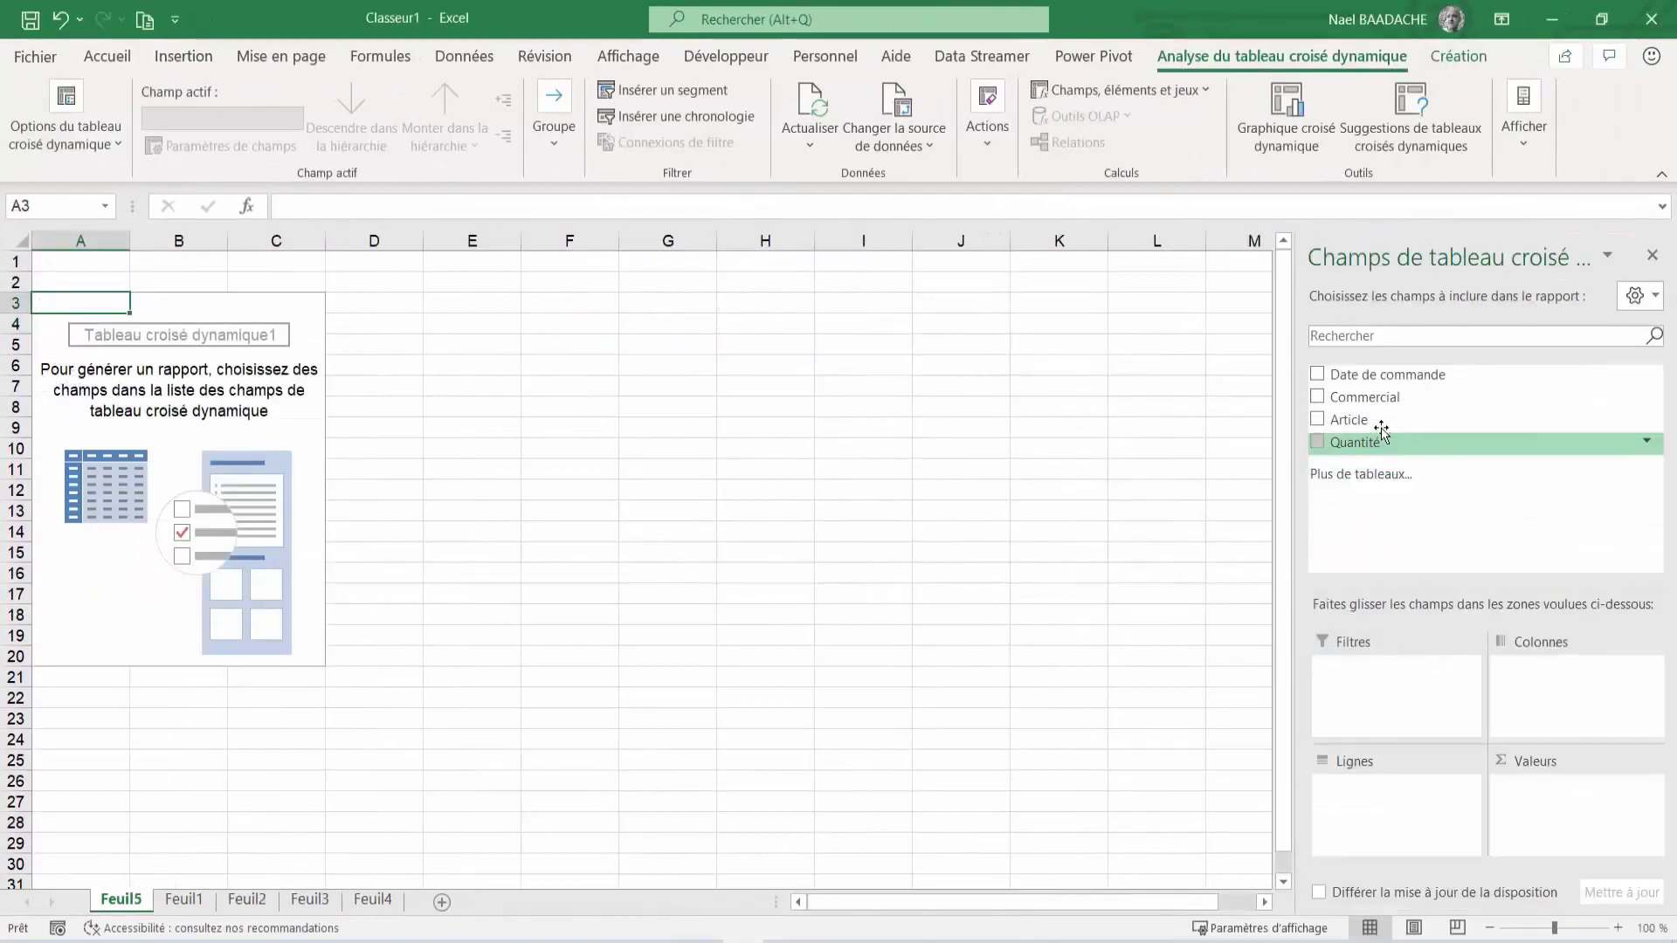
pyautogui.moveTo(1372, 405); pyautogui.dragTo(1367, 791)
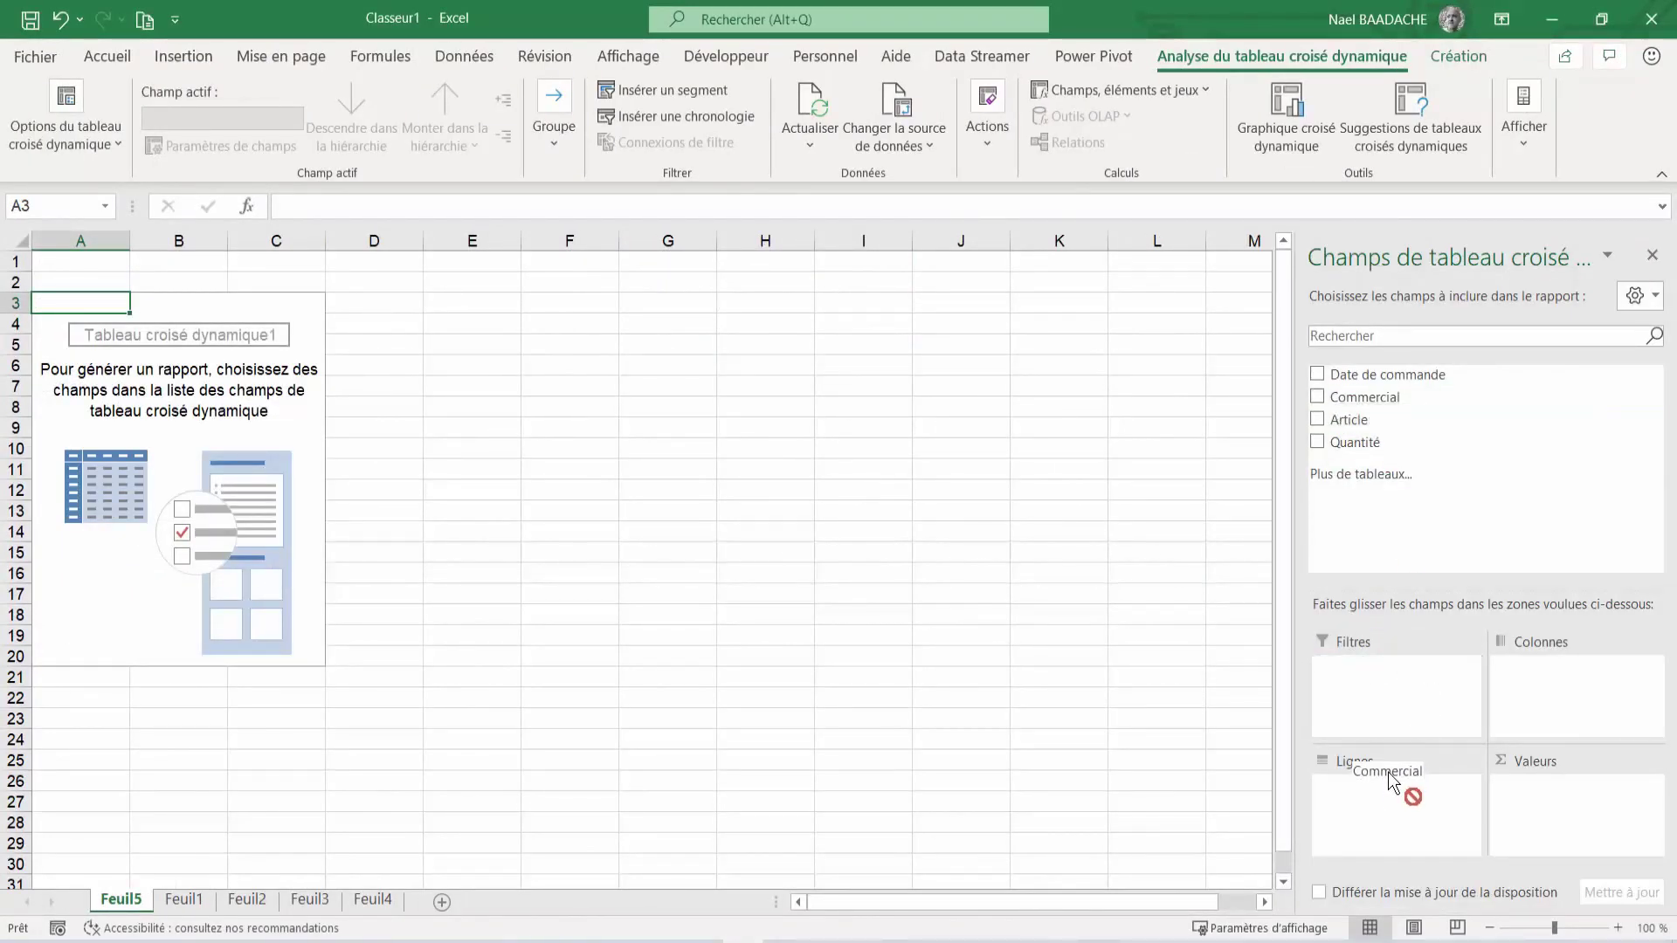
pyautogui.moveTo(1354, 442); pyautogui.dragTo(1561, 797)
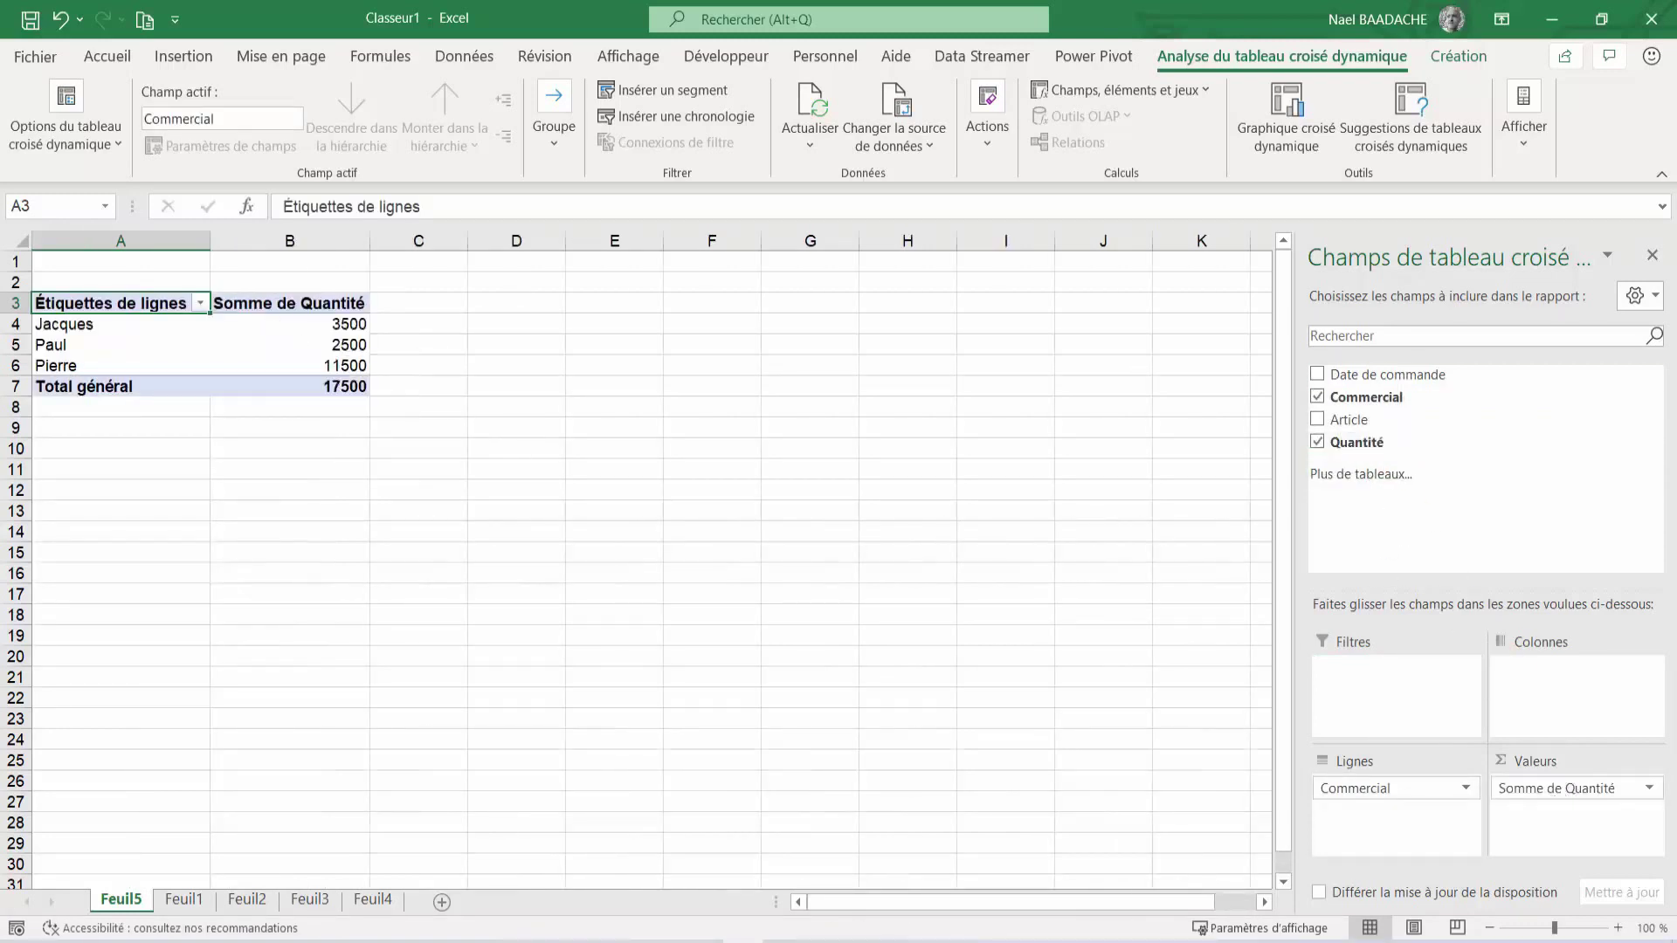
pyautogui.click(341, 348)
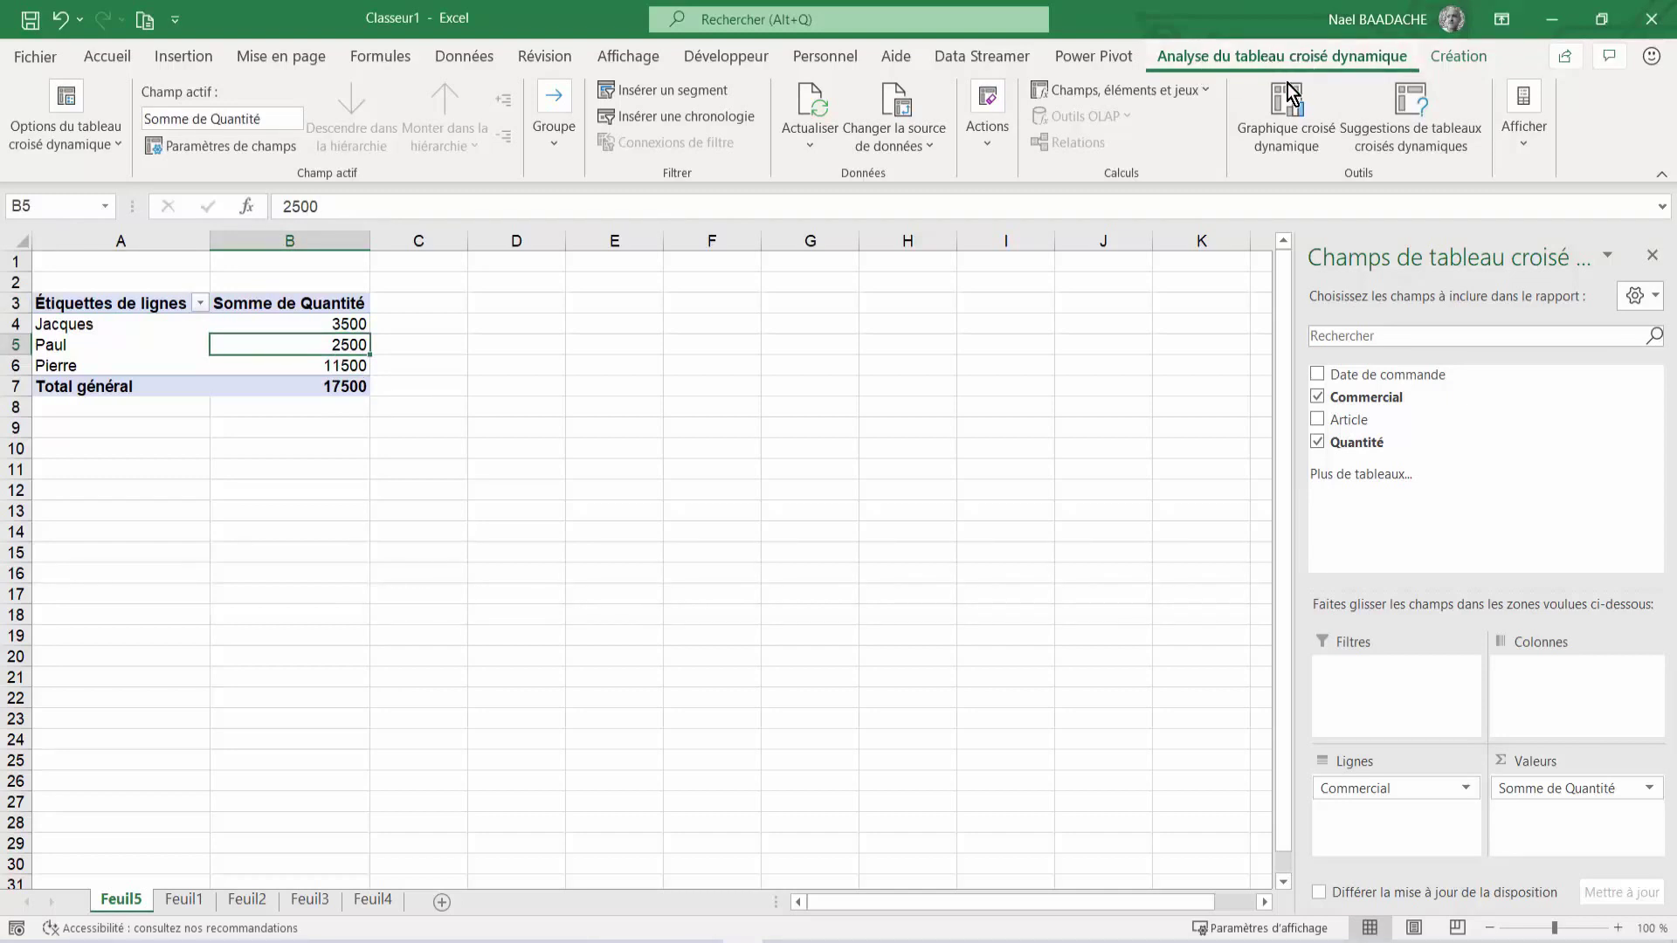
# Add a clustered column pivot chart, moved beside the pivot table and enlarged
pyautogui.click(1284, 113)
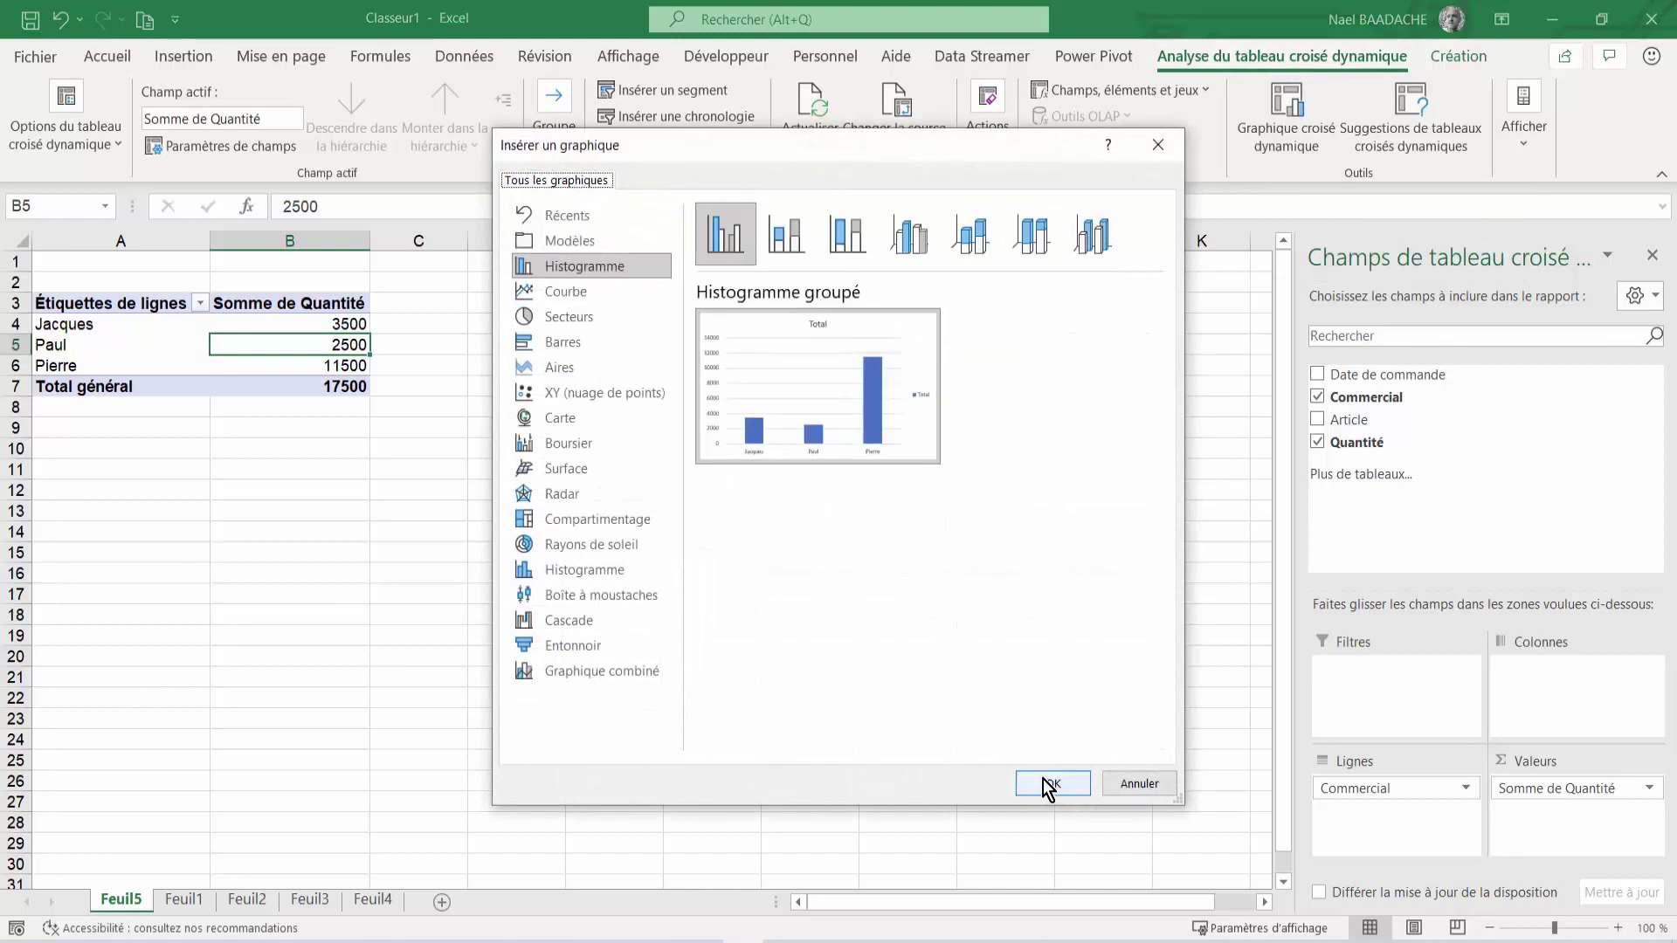
pyautogui.click(1051, 785)
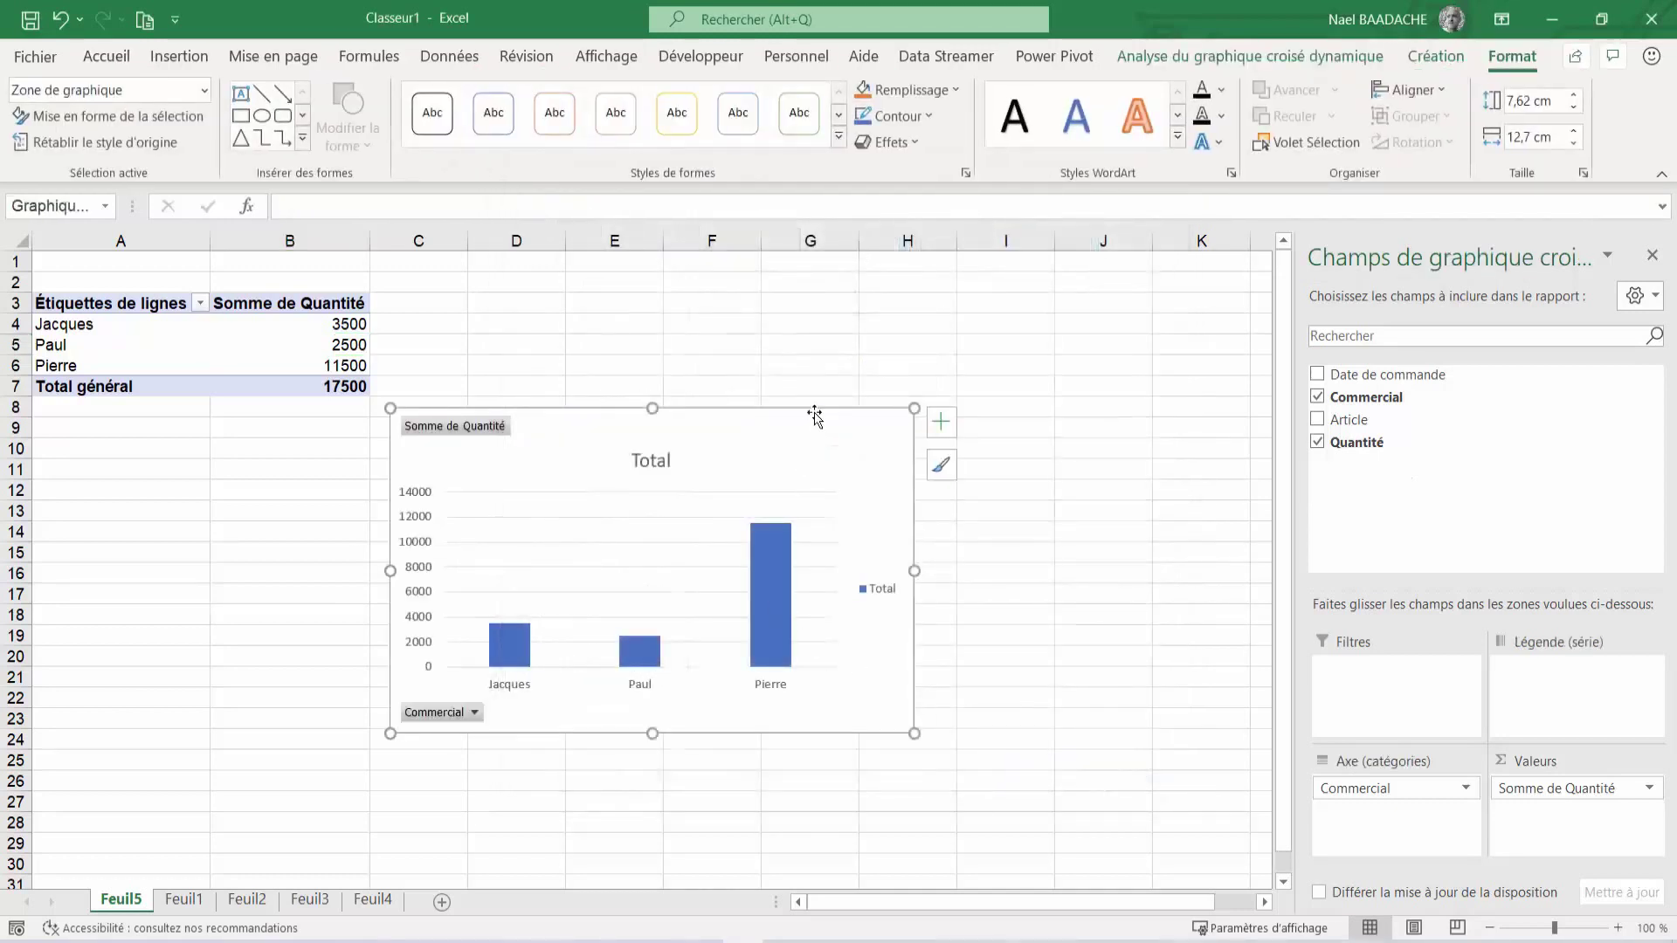
pyautogui.moveTo(817, 407); pyautogui.dragTo(907, 358)
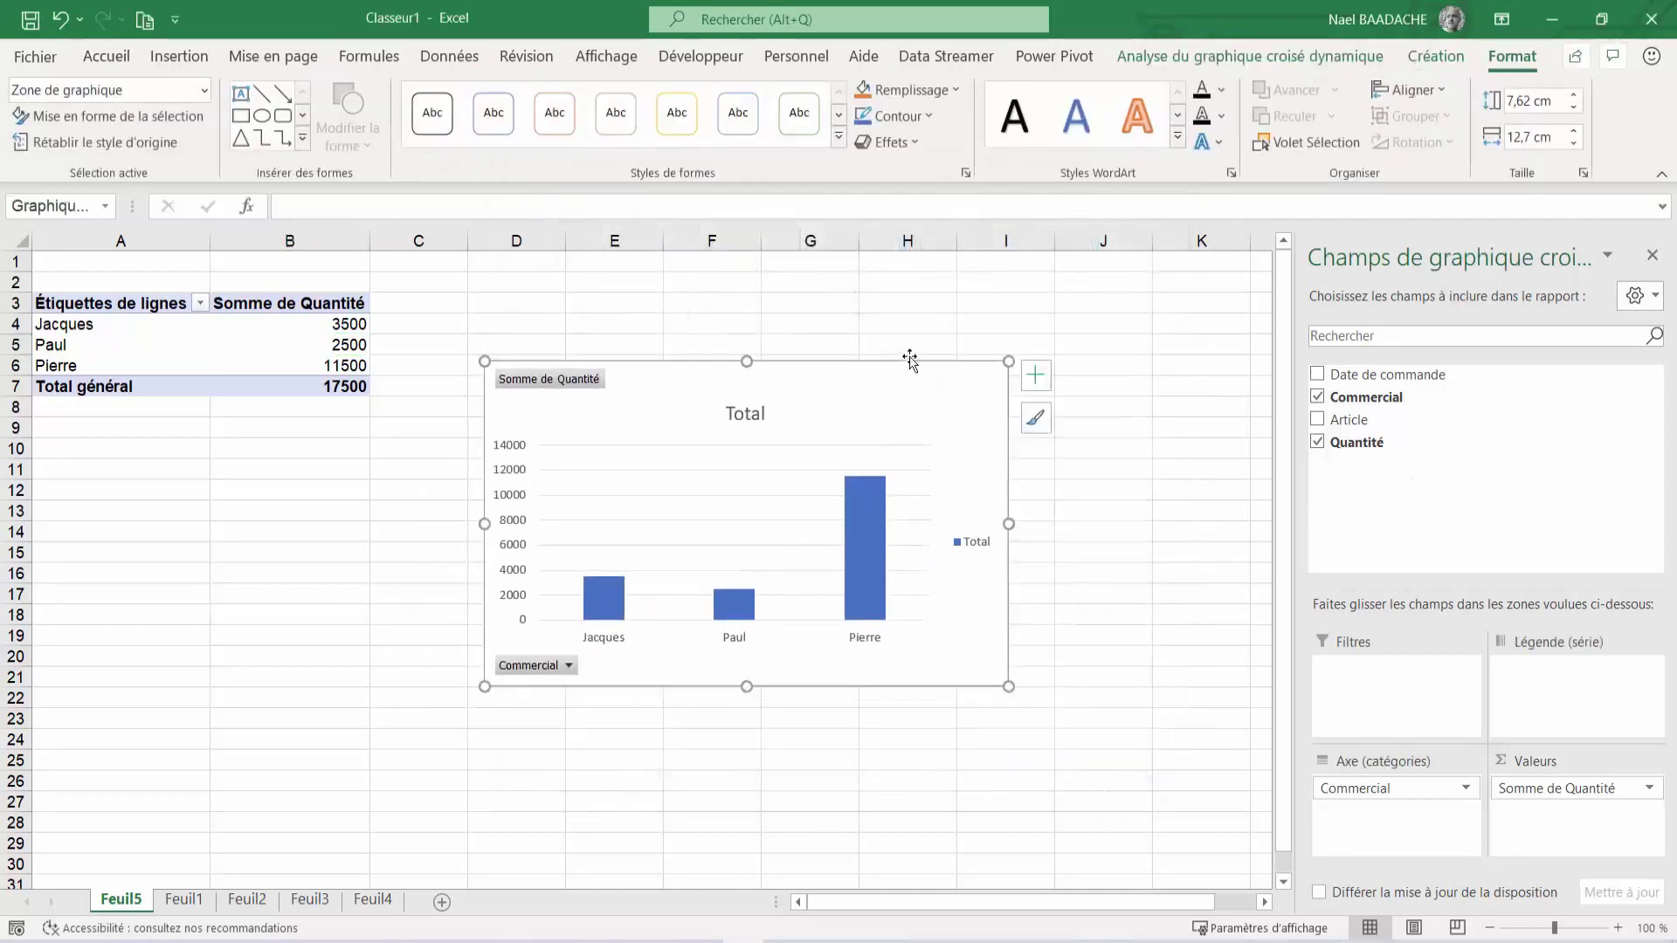
pyautogui.moveTo(1009, 687); pyautogui.dragTo(1056, 720)
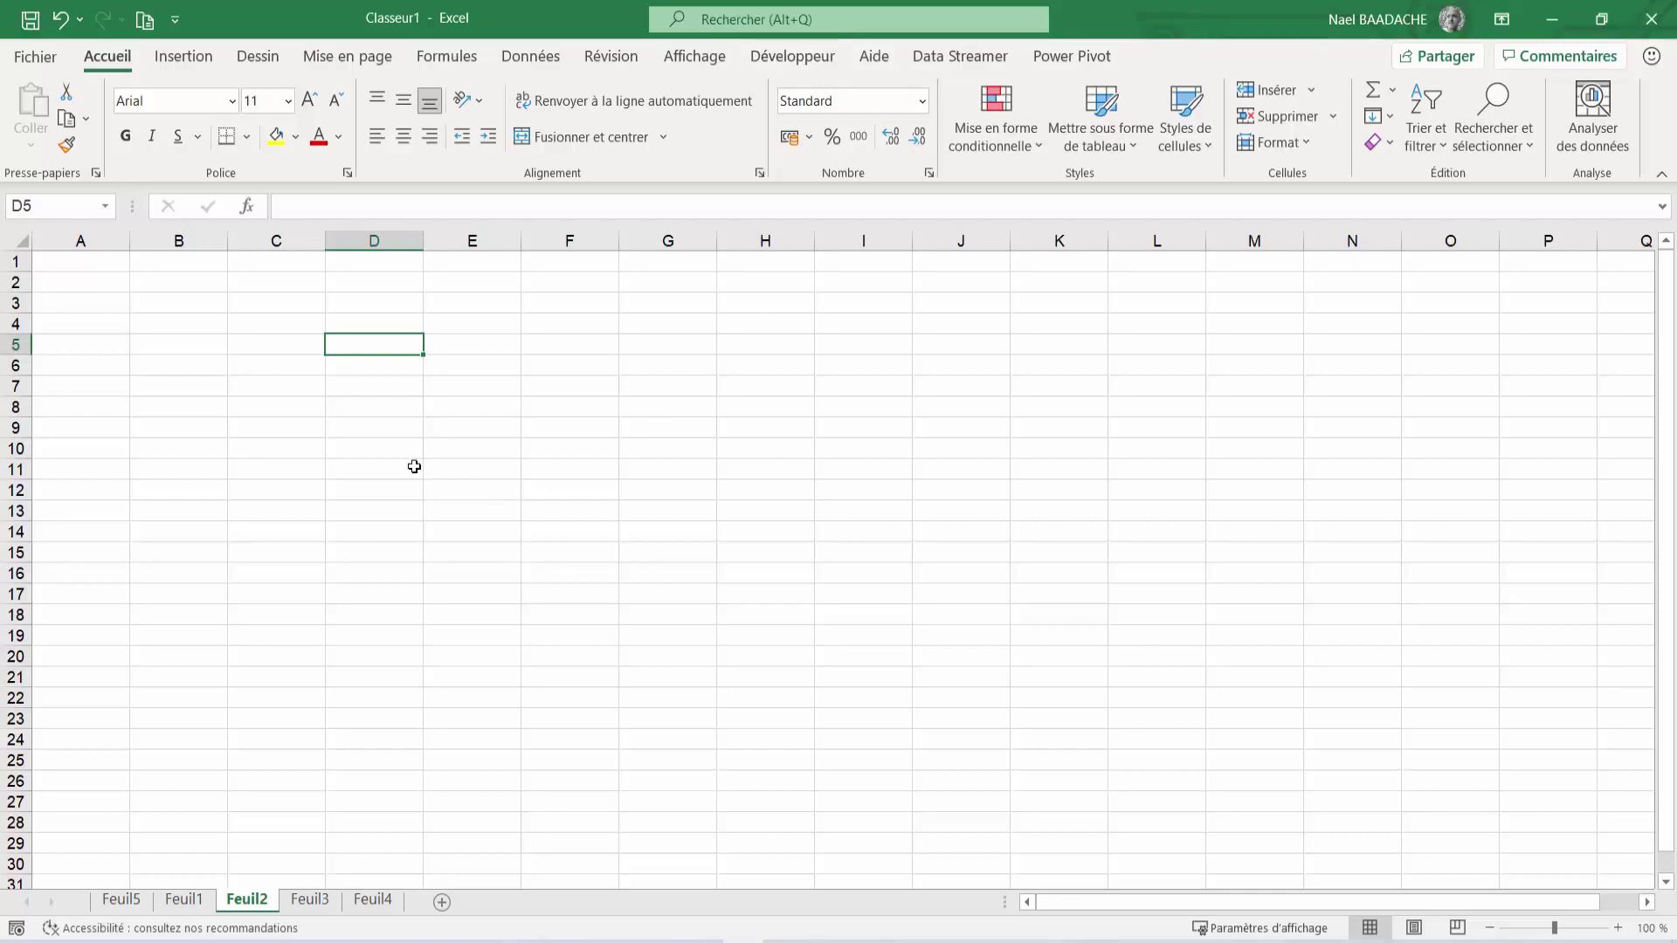
# Open Excel Options at the Personnaliser le ruban page
pyautogui.click(35, 56)
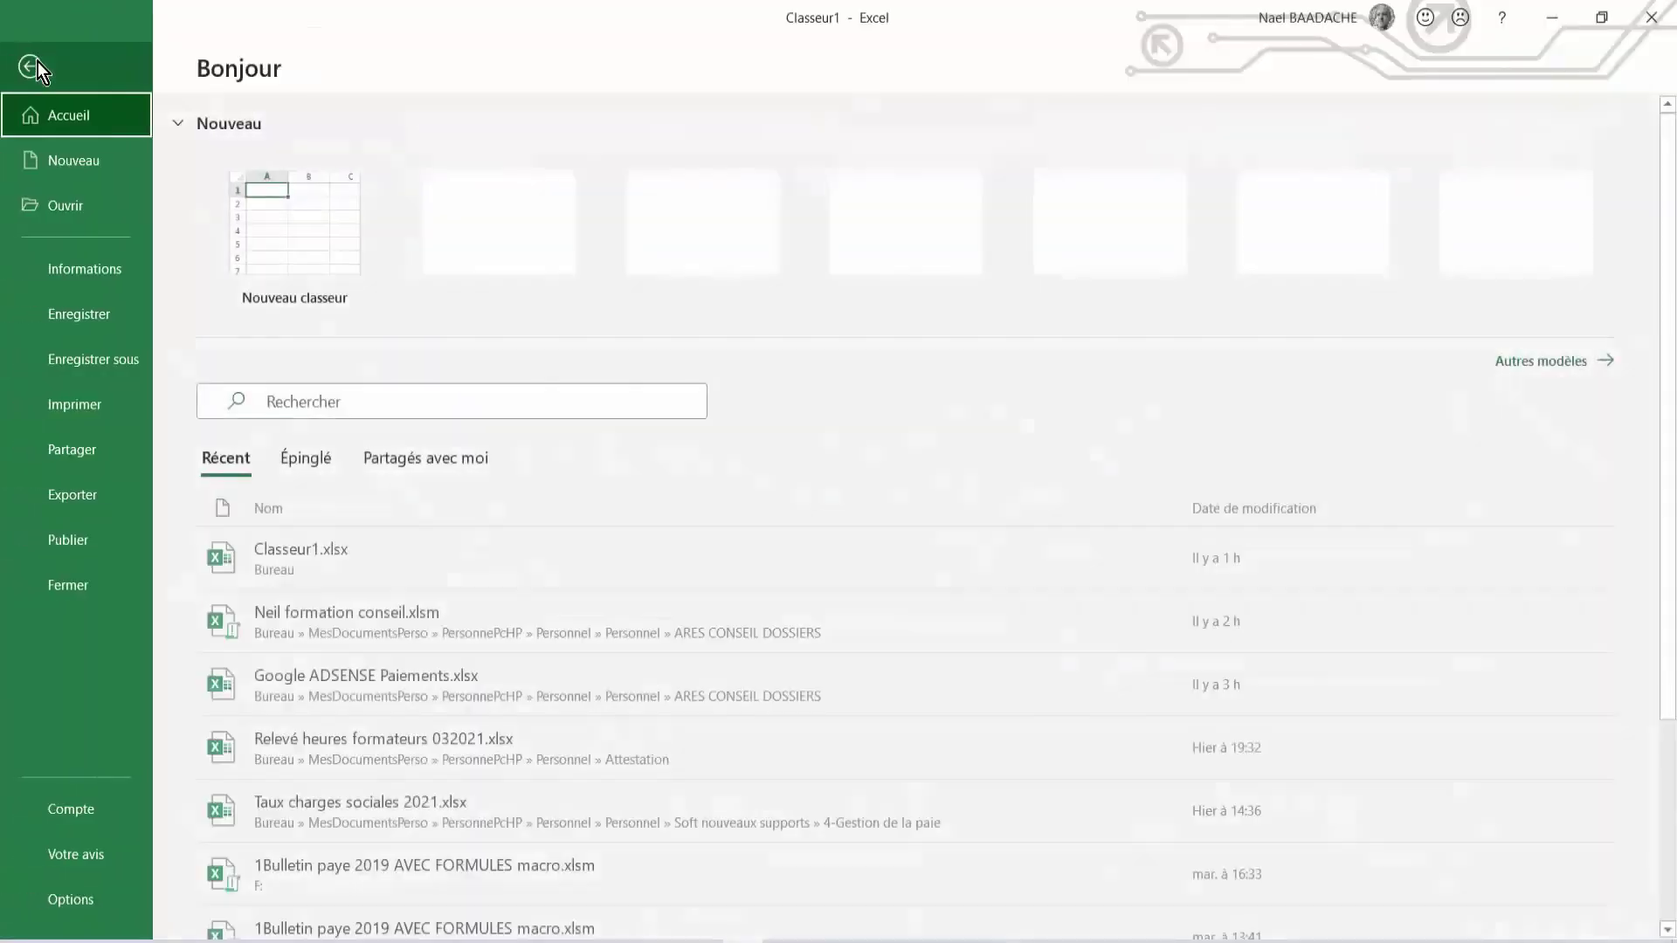
pyautogui.click(82, 904)
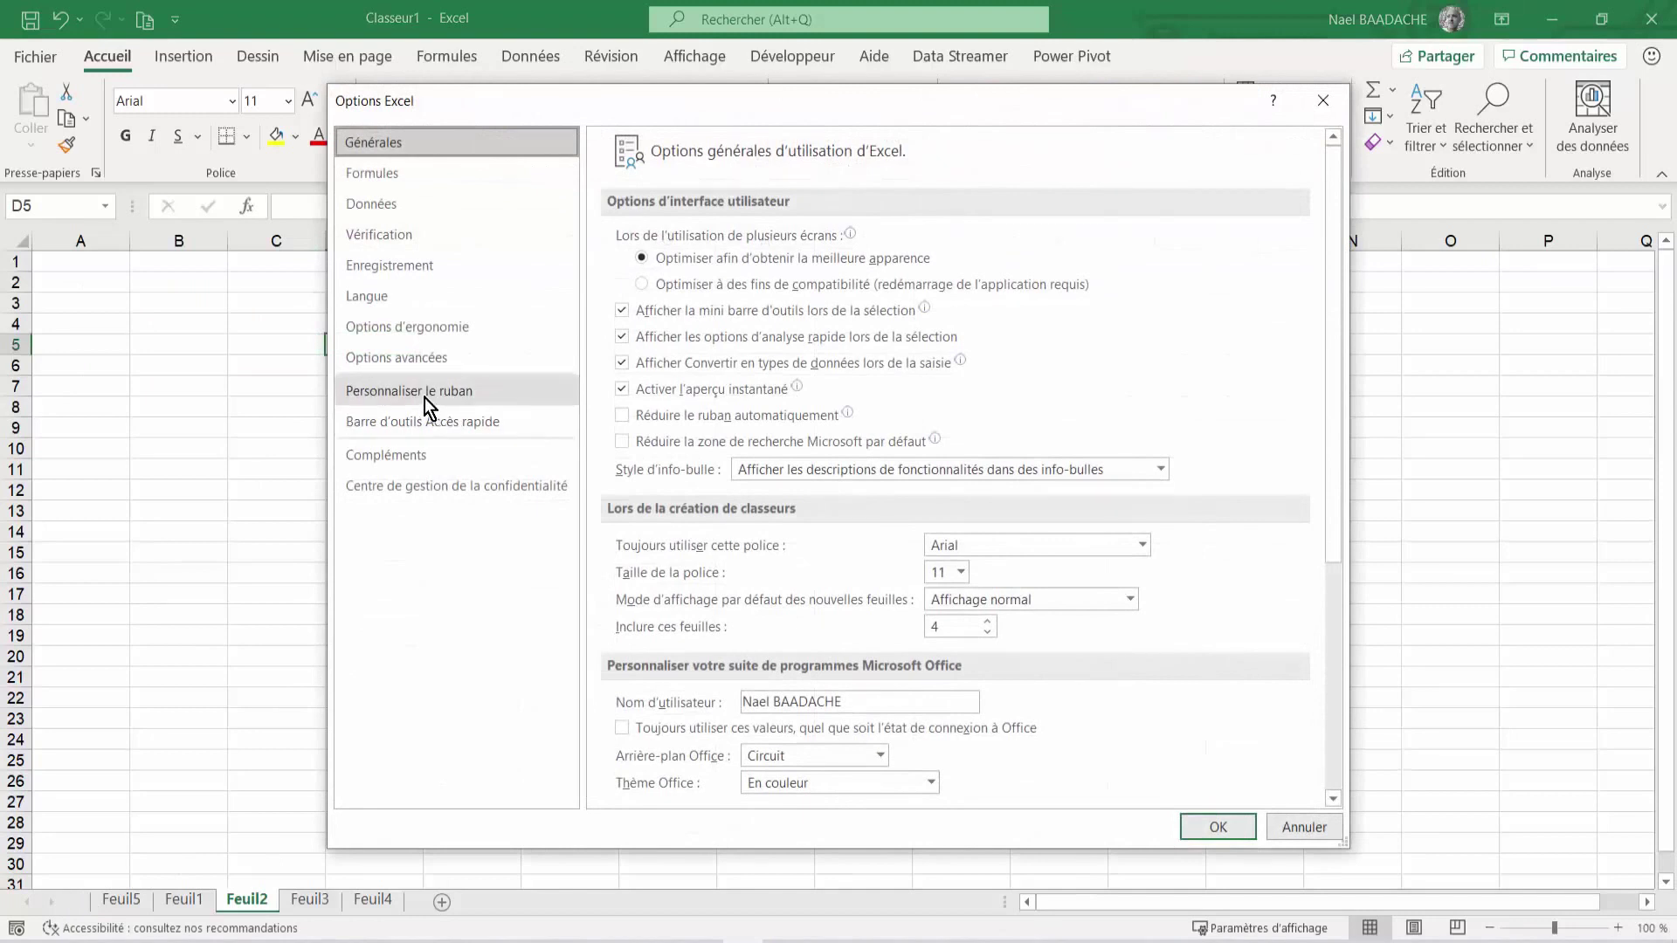
pyautogui.click(425, 396)
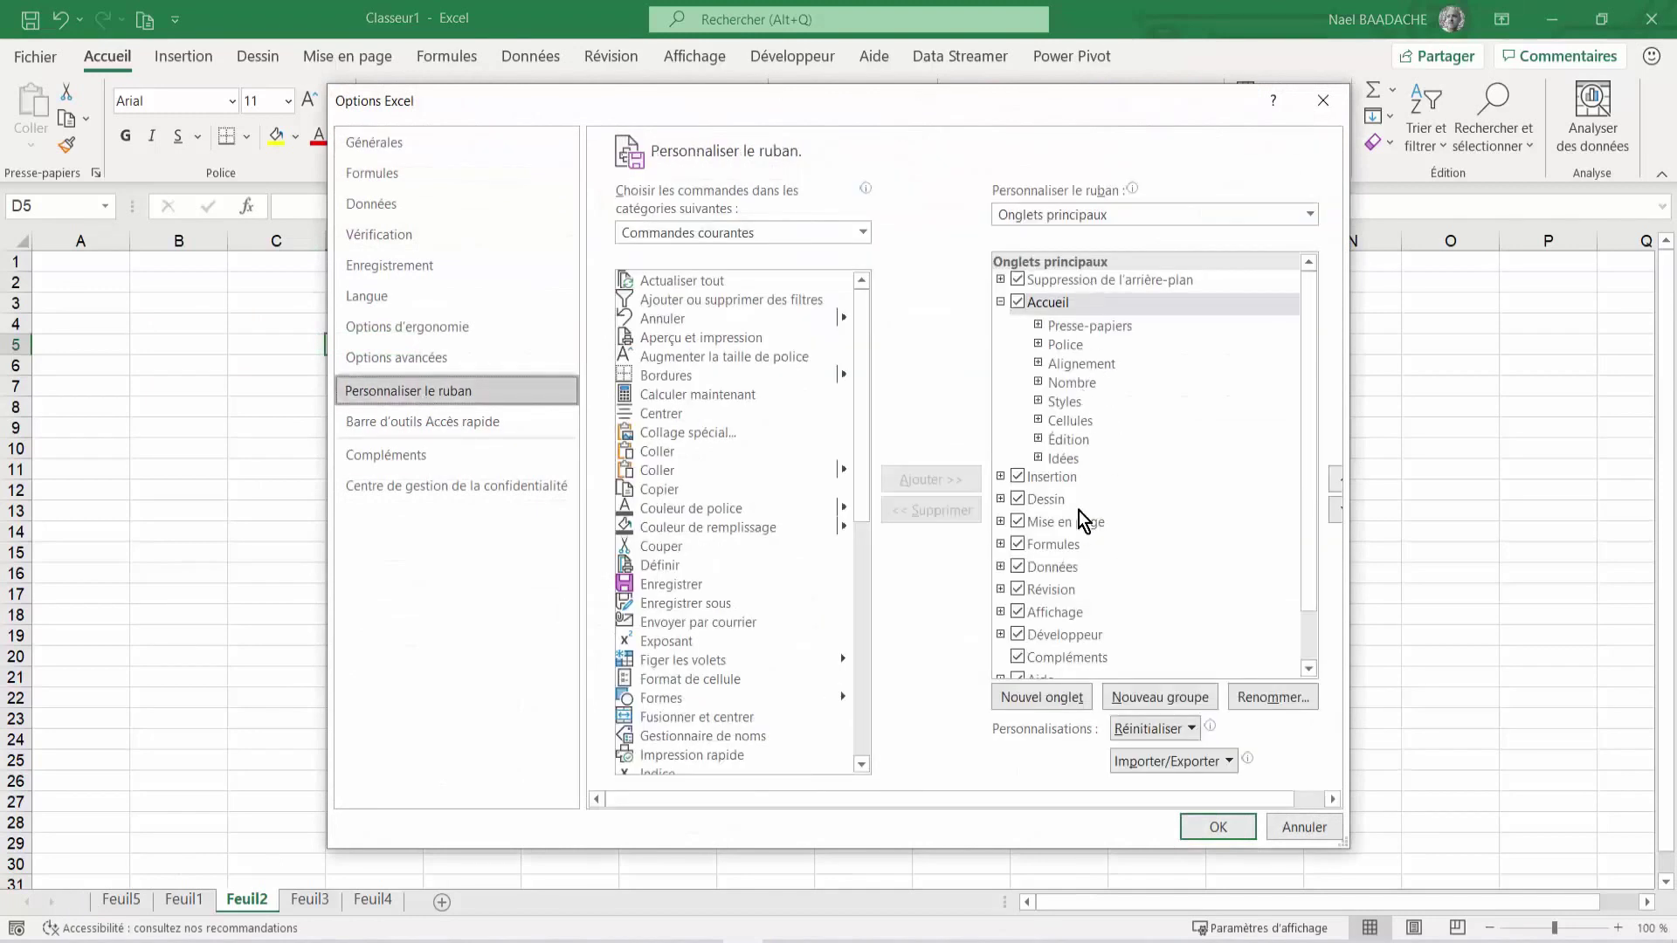
# Add a new custom ribbon tab after Accueil and name it Nael
pyautogui.click(1001, 302)
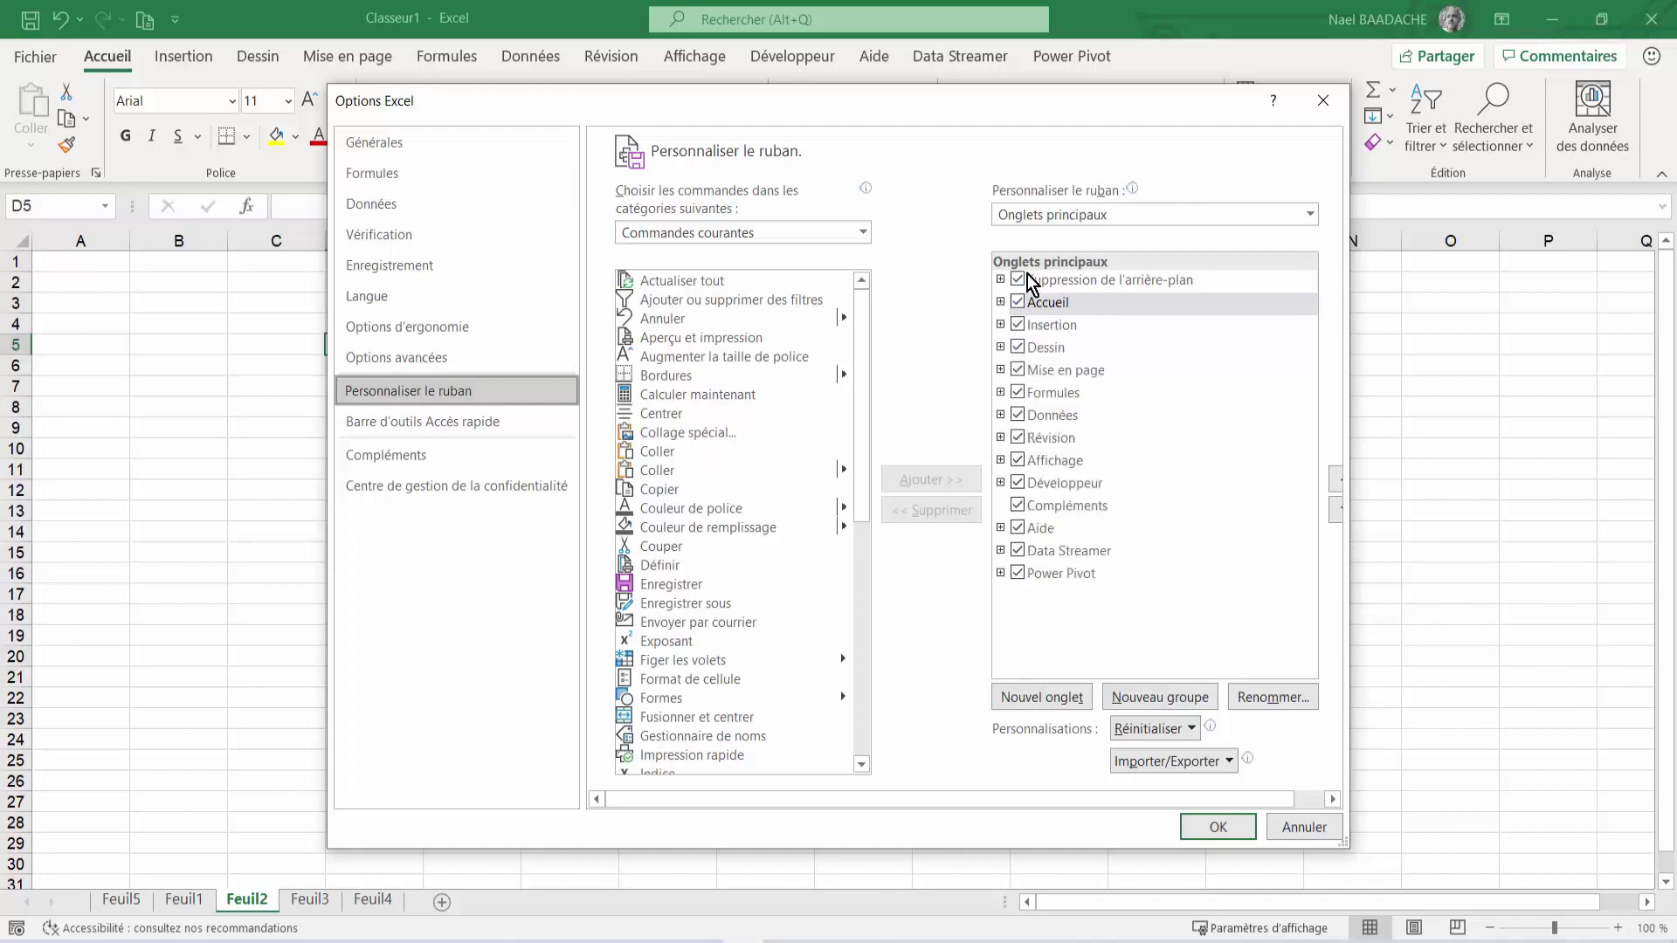
pyautogui.click(1037, 699)
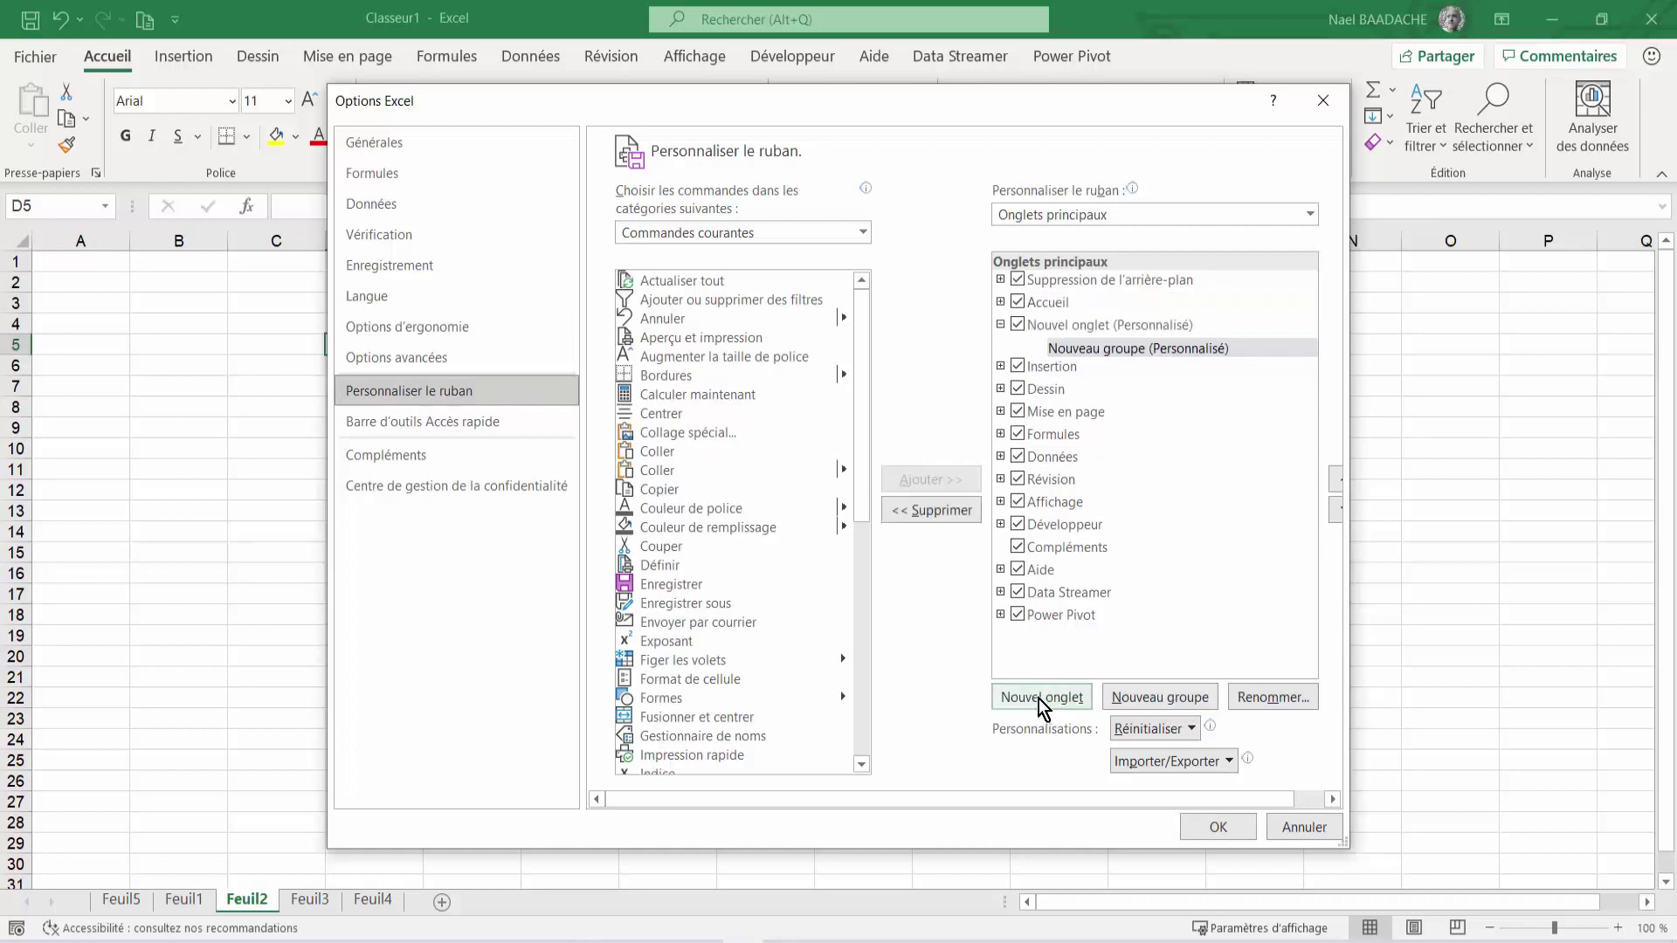
pyautogui.click(1109, 330)
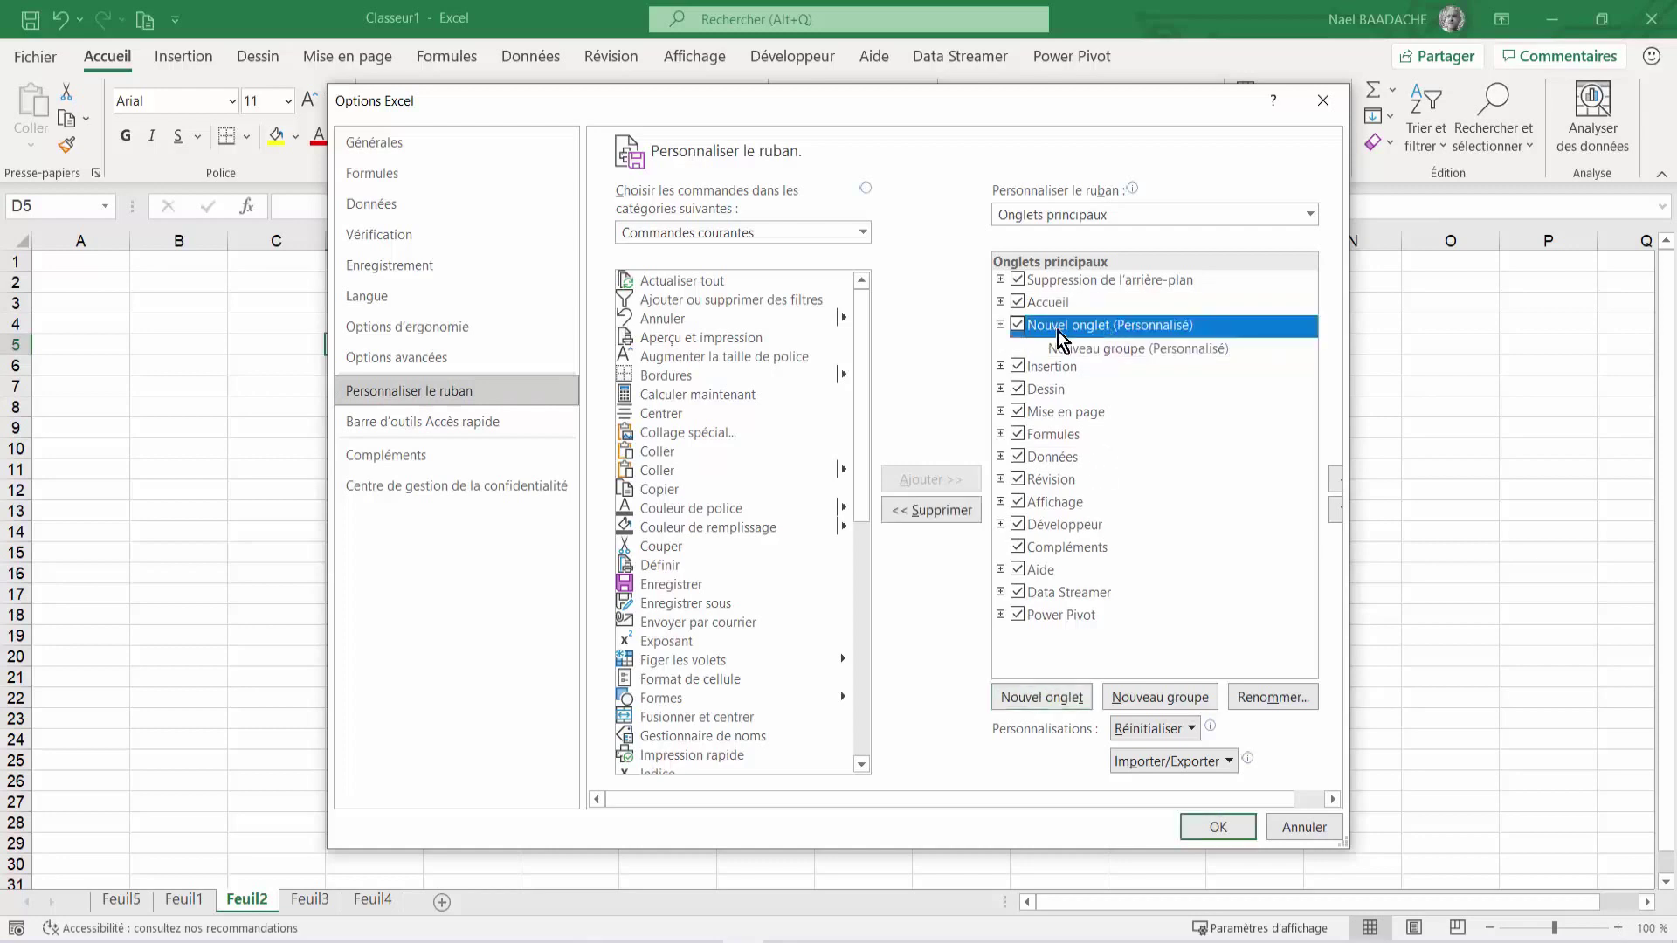
pyautogui.click(1267, 700)
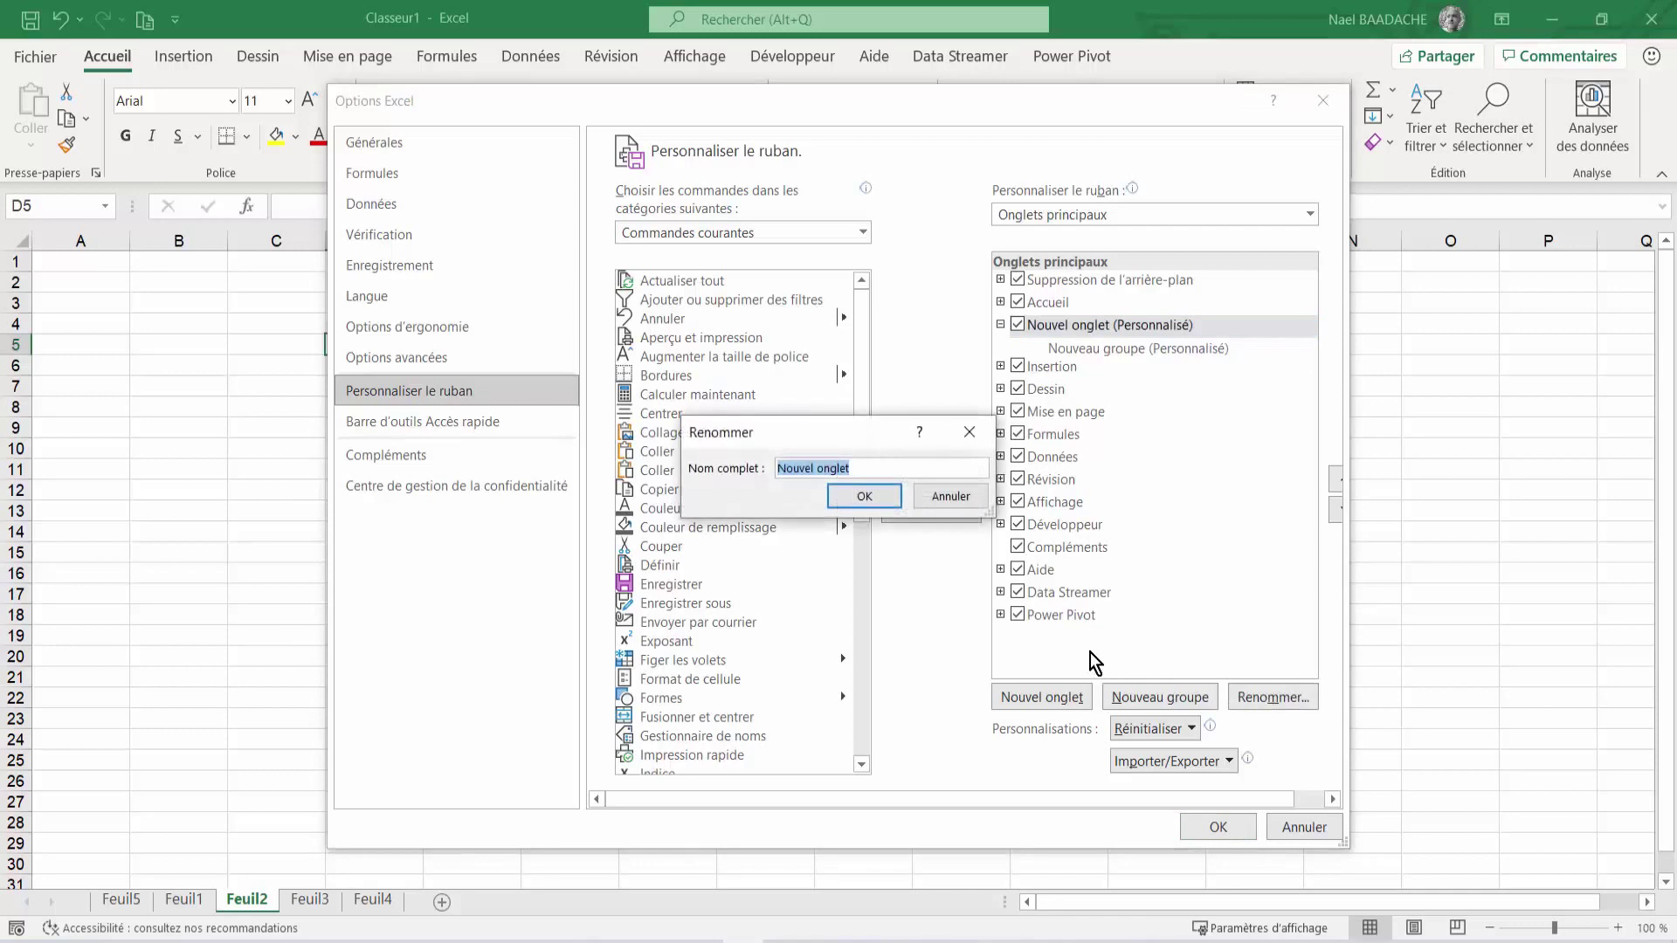
pyautogui.write('Nael')
pyautogui.click(873, 501)
# Start renaming the tab's new custom group to Format
pyautogui.click(1102, 349)
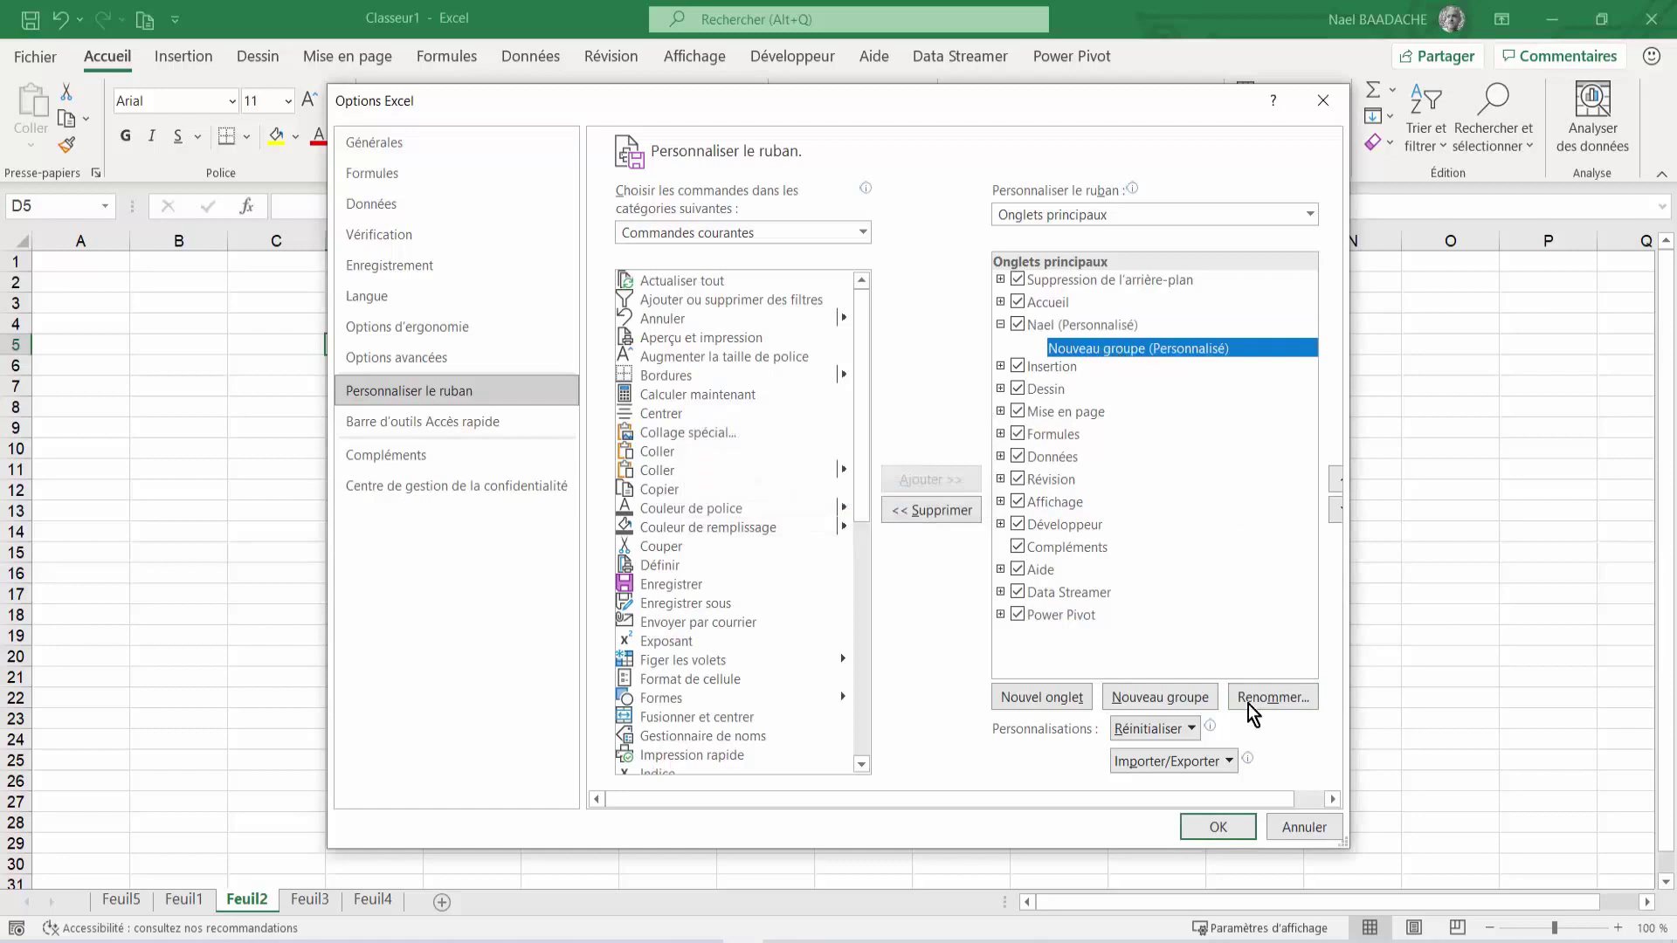
pyautogui.click(1270, 699)
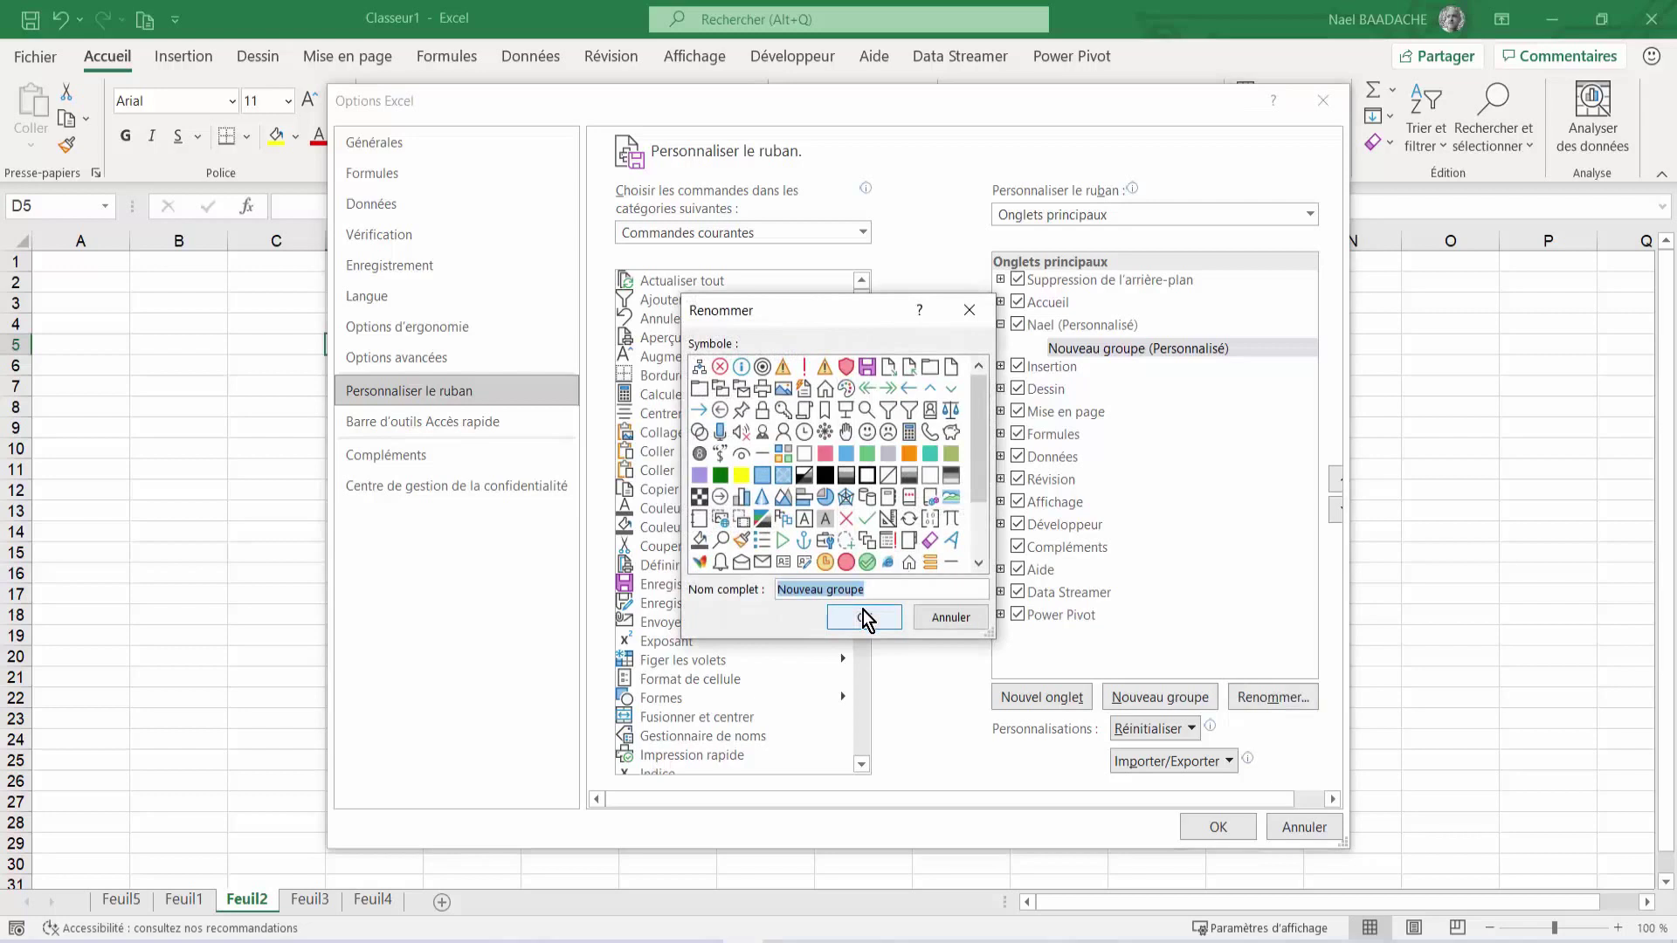
pyautogui.write('Fora')
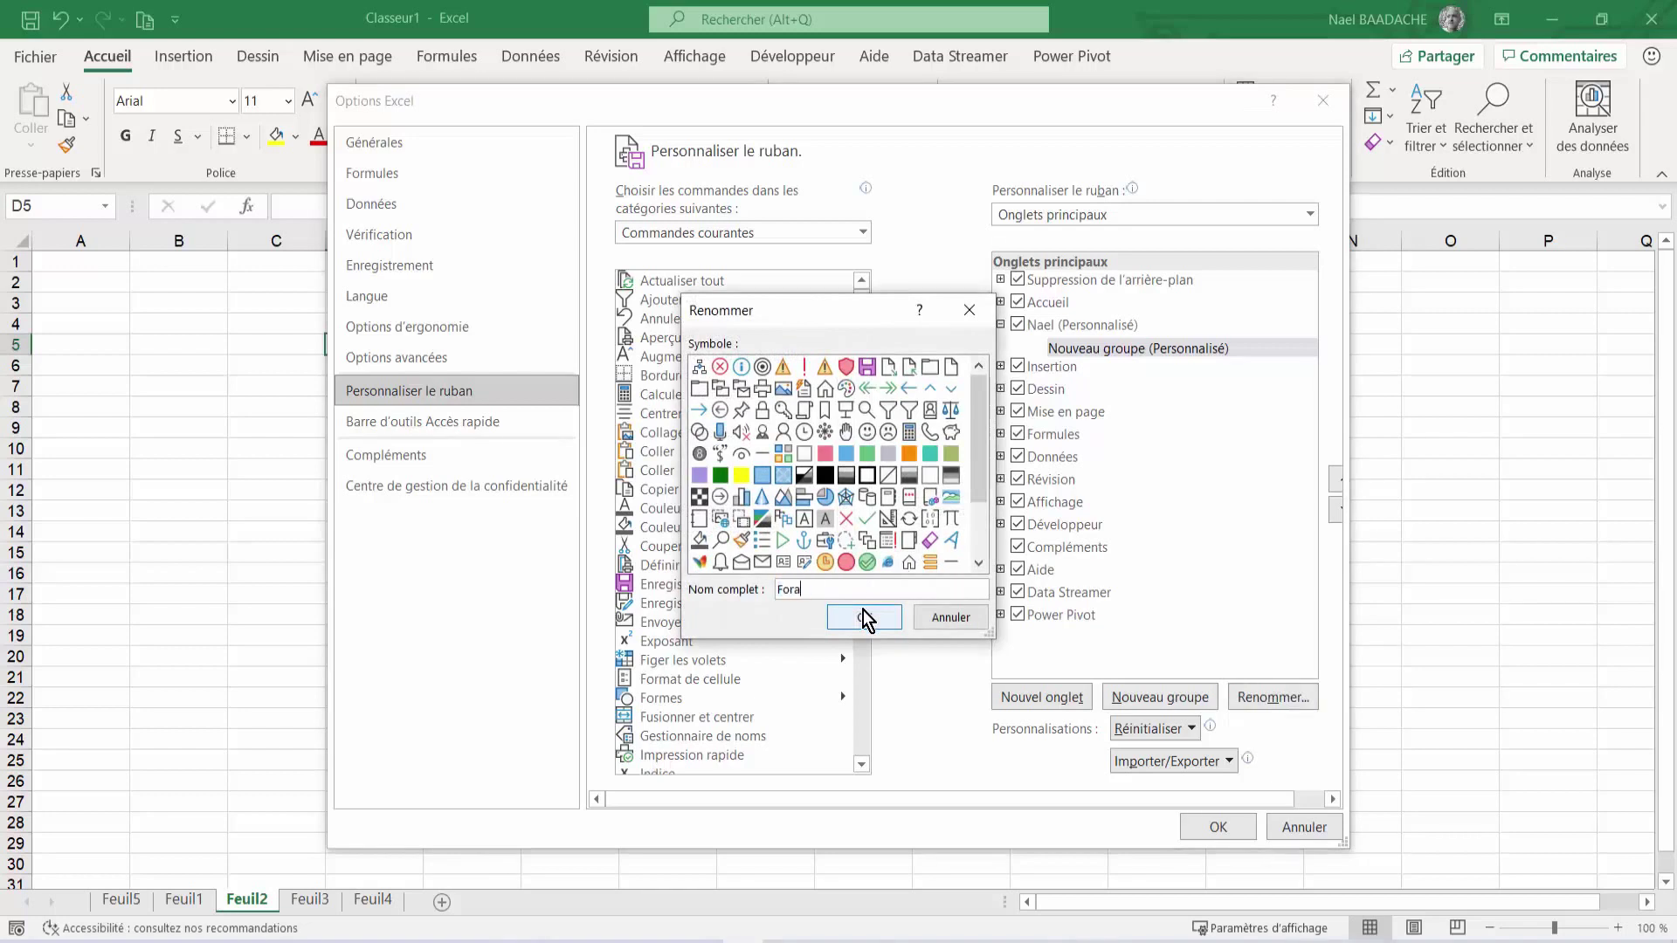
pyautogui.press('BackSpace')
# Name the group Format and add Couper, Coller, Copier and Mise en forme conditionnelle to it
pyautogui.write('mat')
pyautogui.click(861, 615)
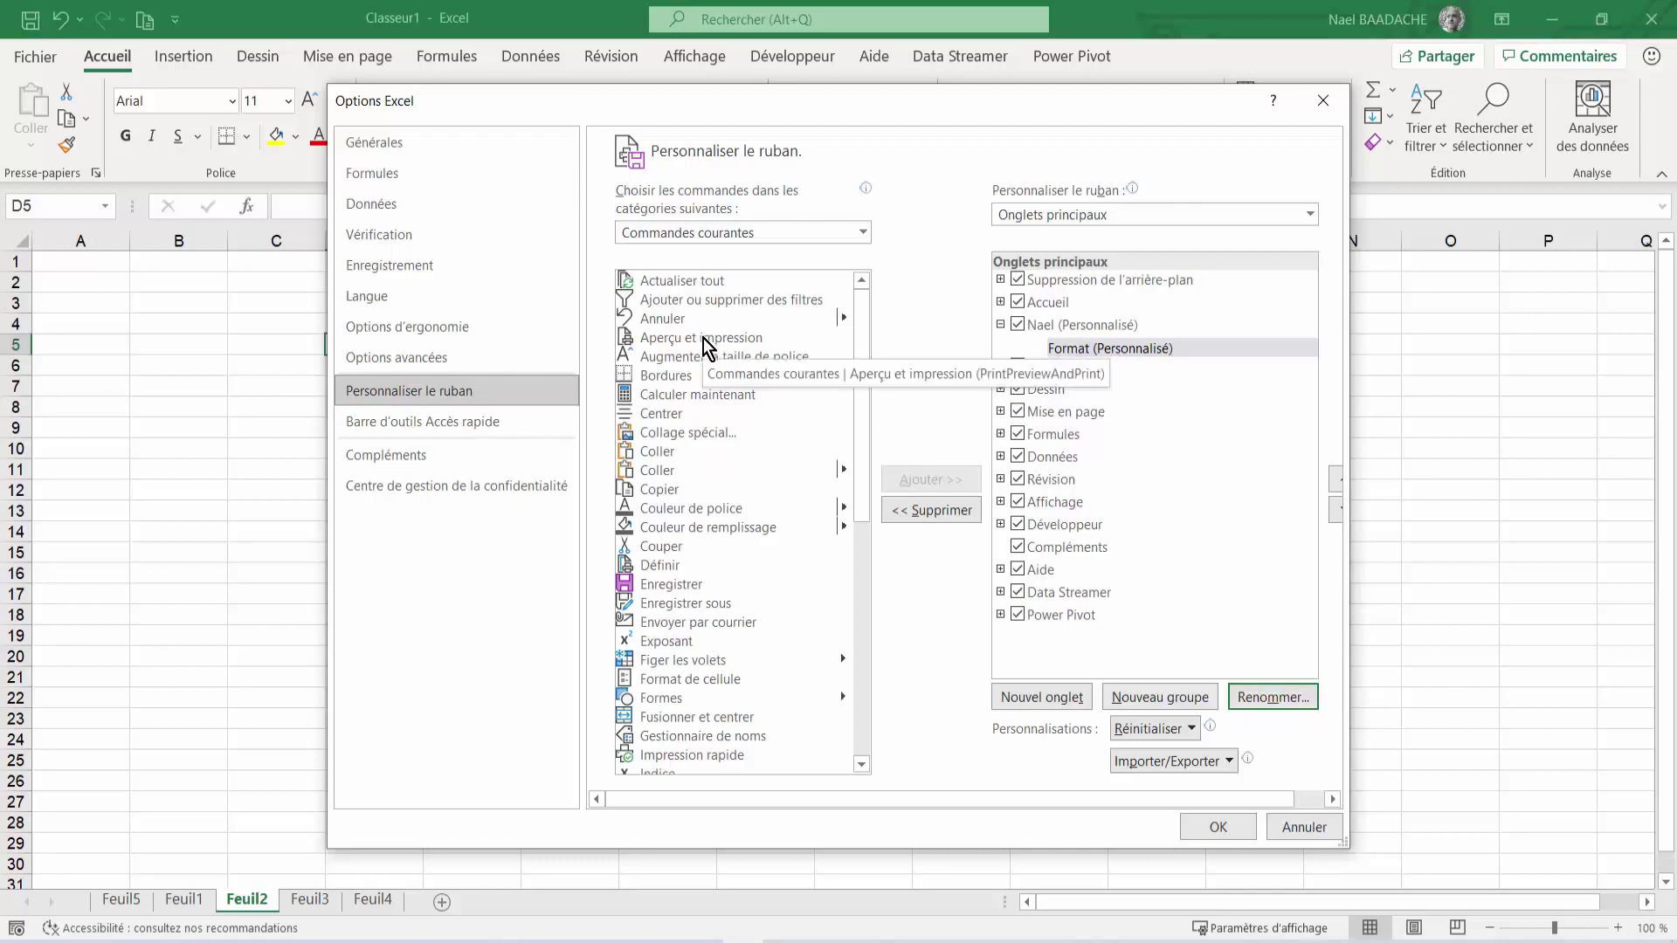
pyautogui.click(661, 548)
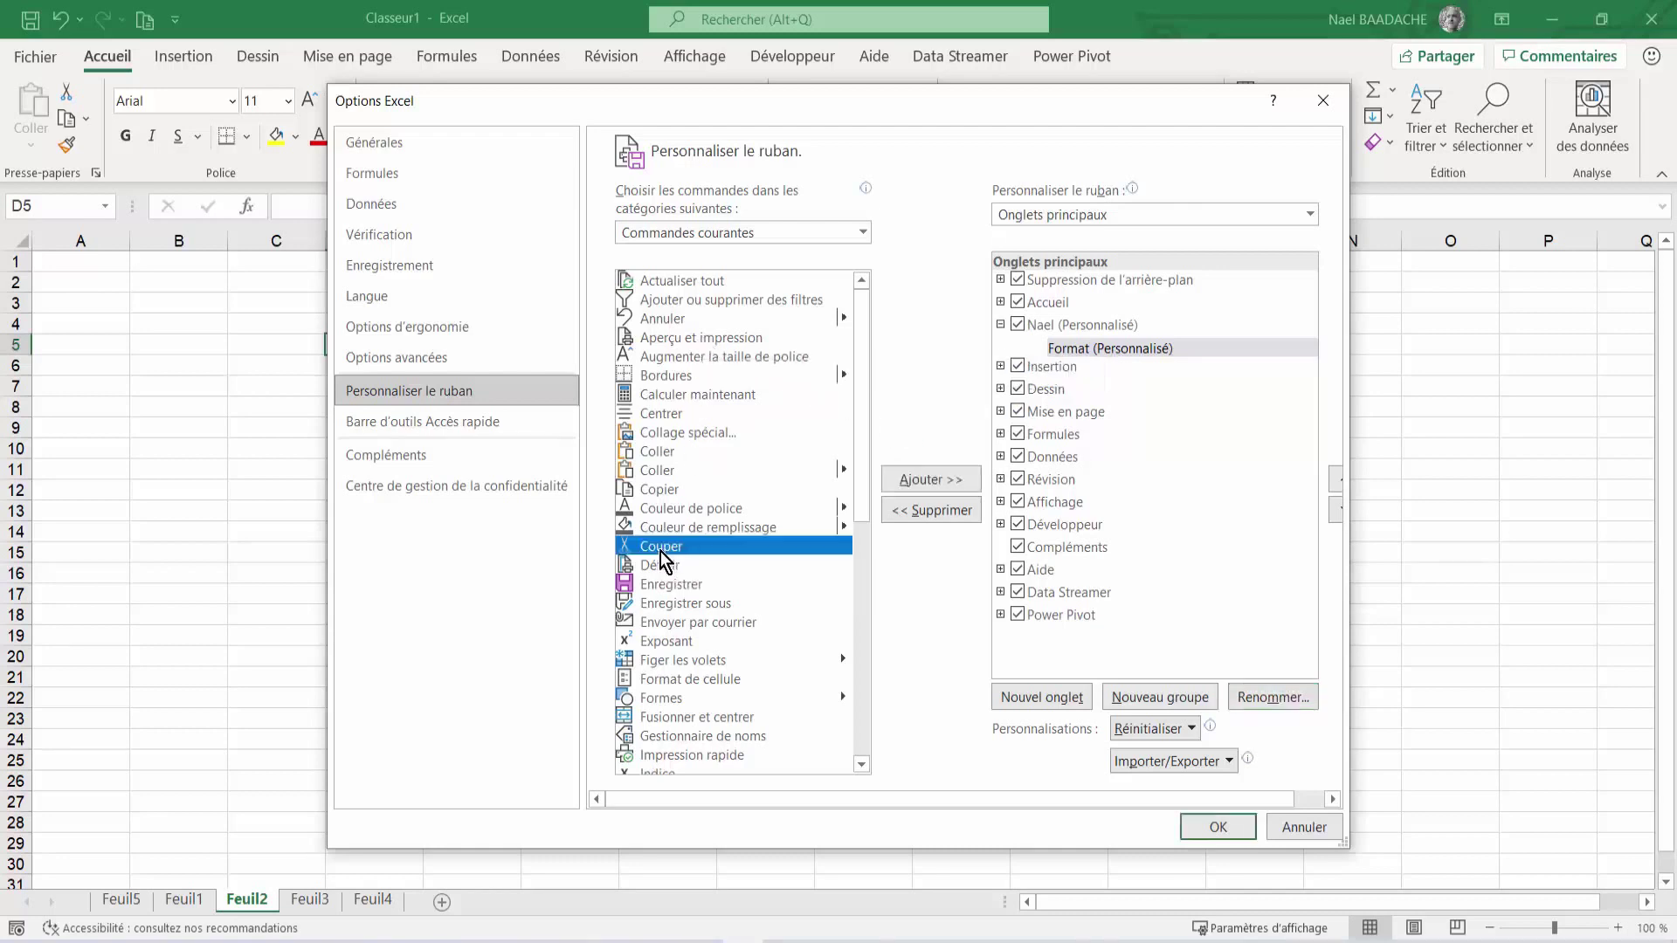
pyautogui.click(934, 484)
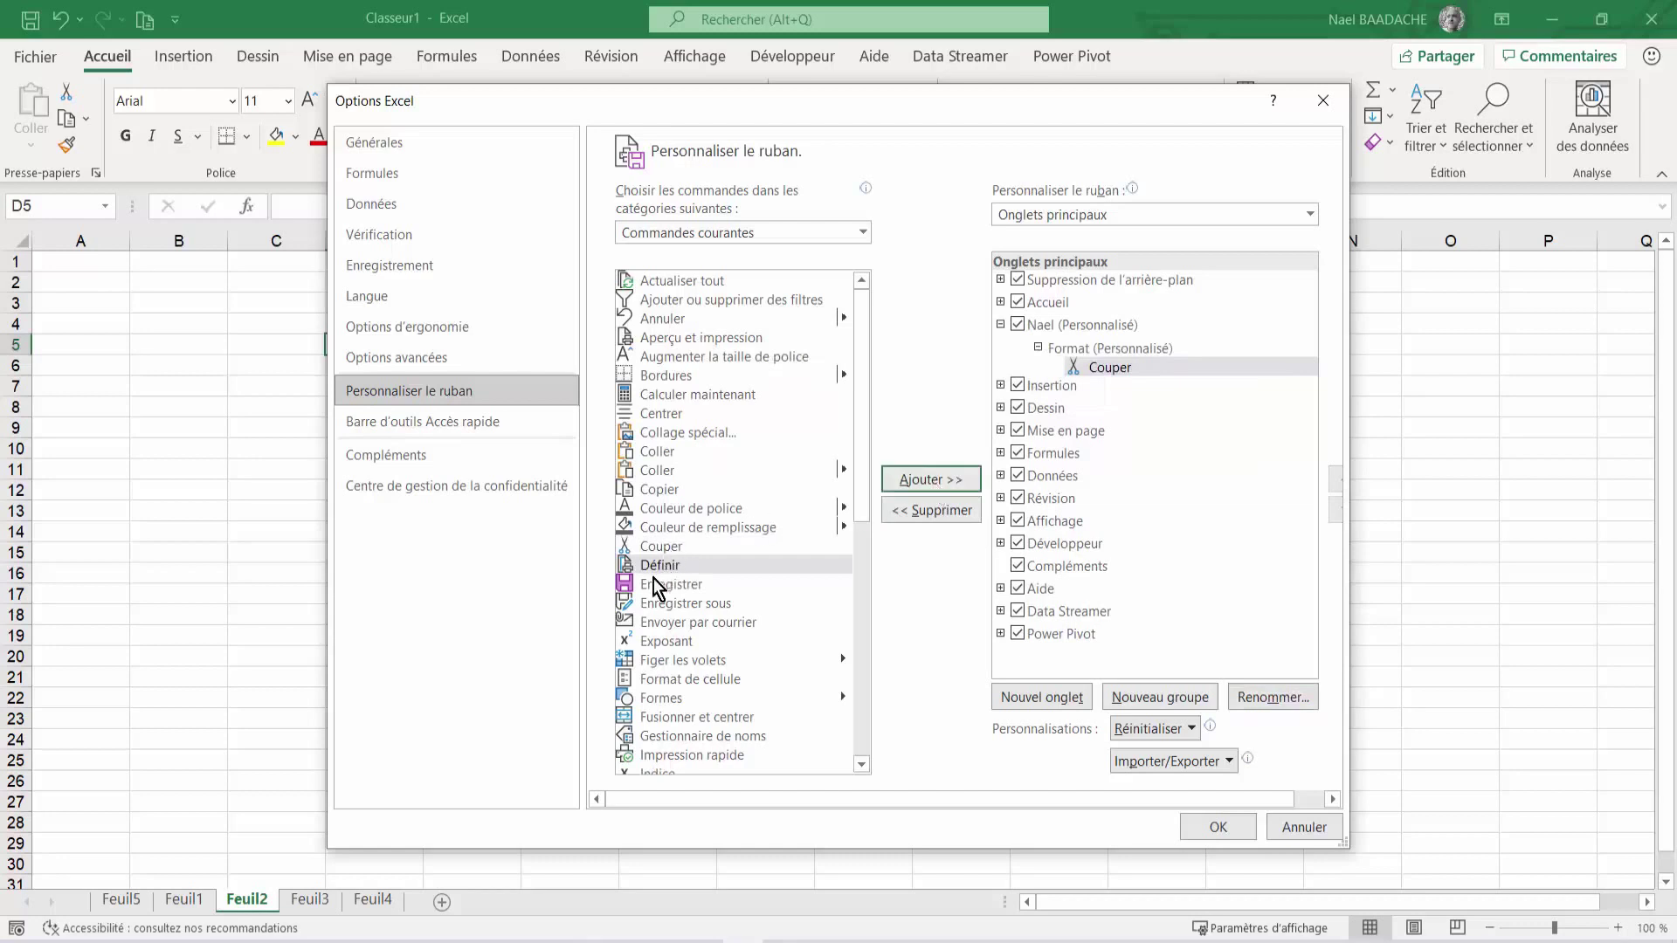
pyautogui.click(657, 452)
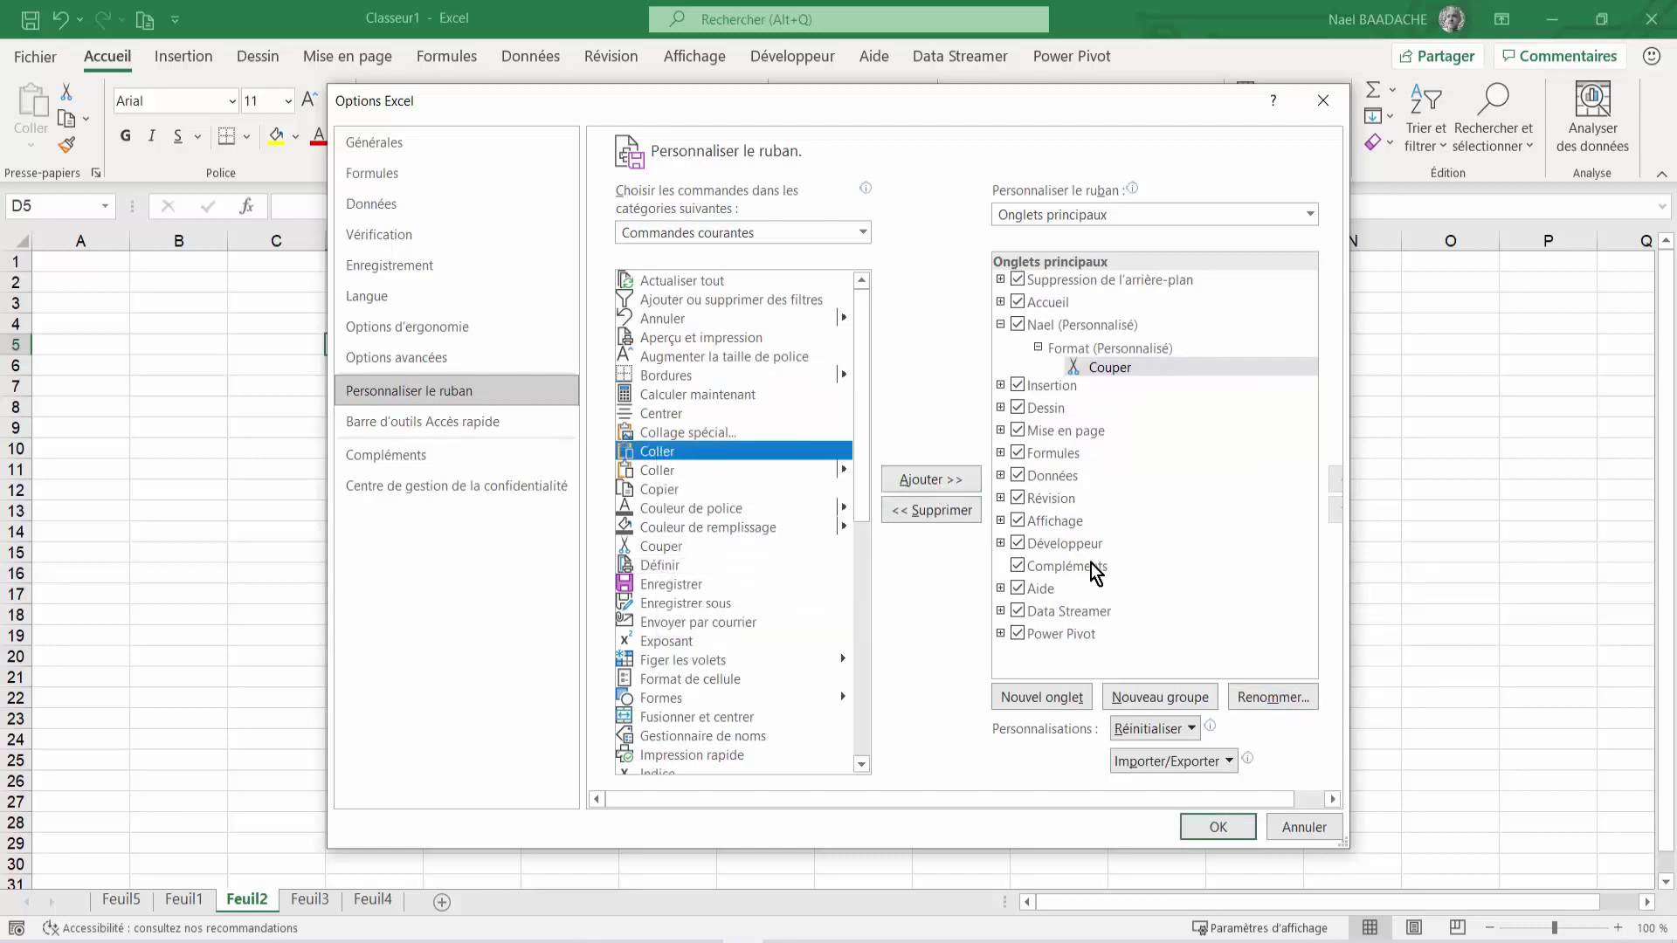
pyautogui.click(948, 482)
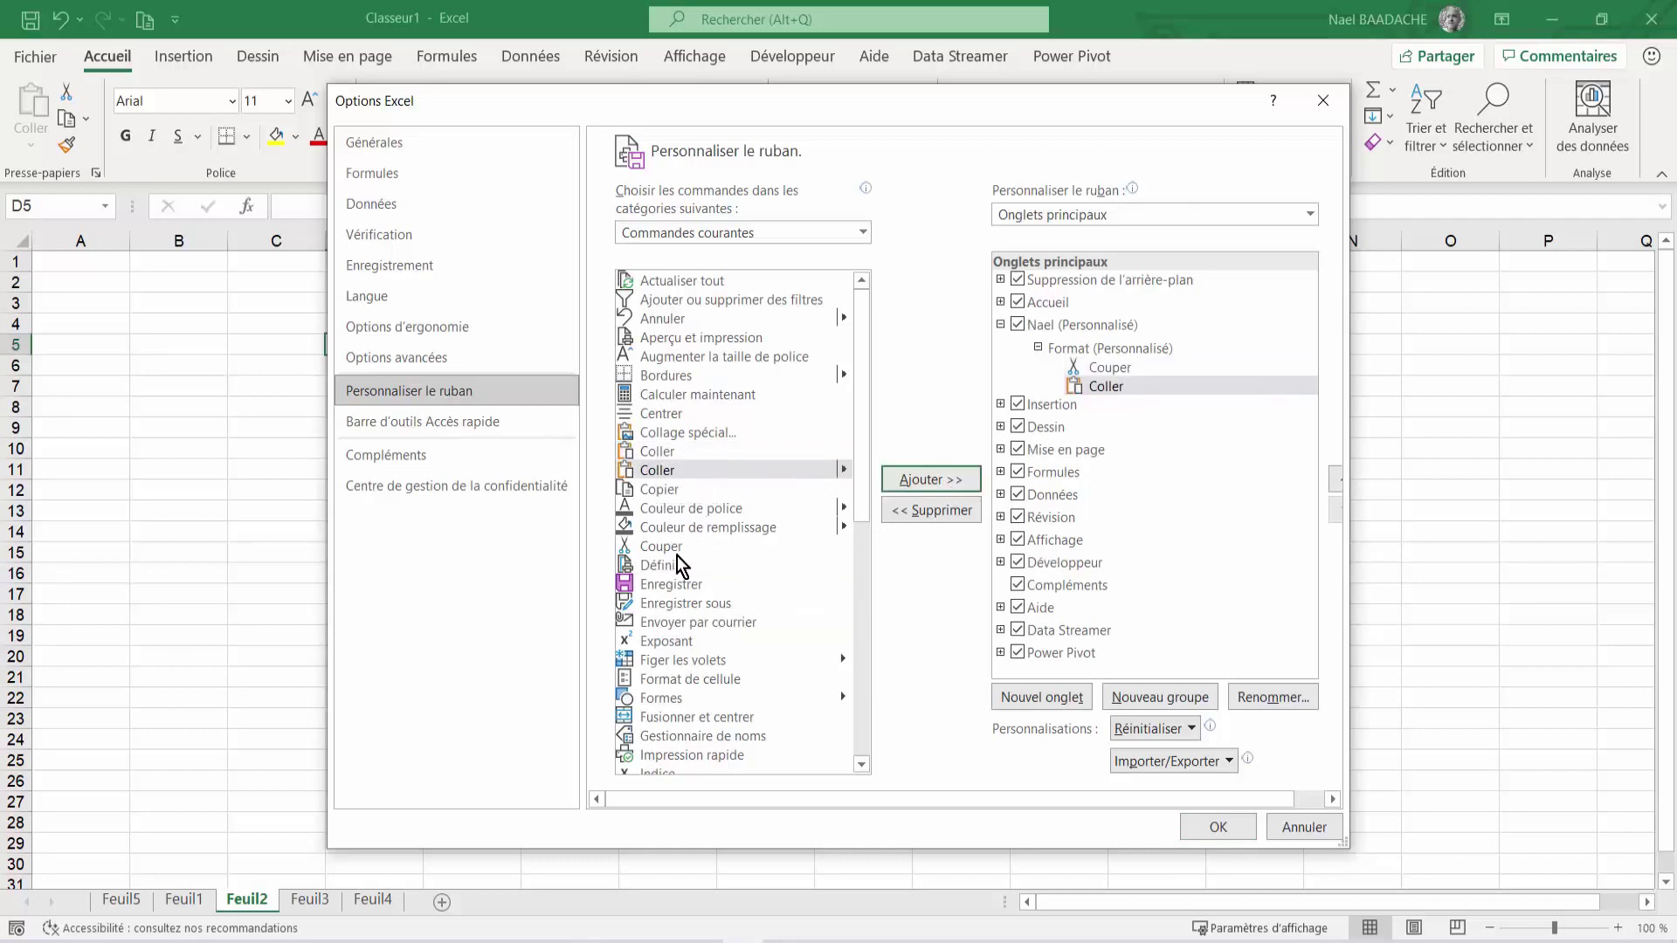
pyautogui.click(660, 490)
pyautogui.click(930, 480)
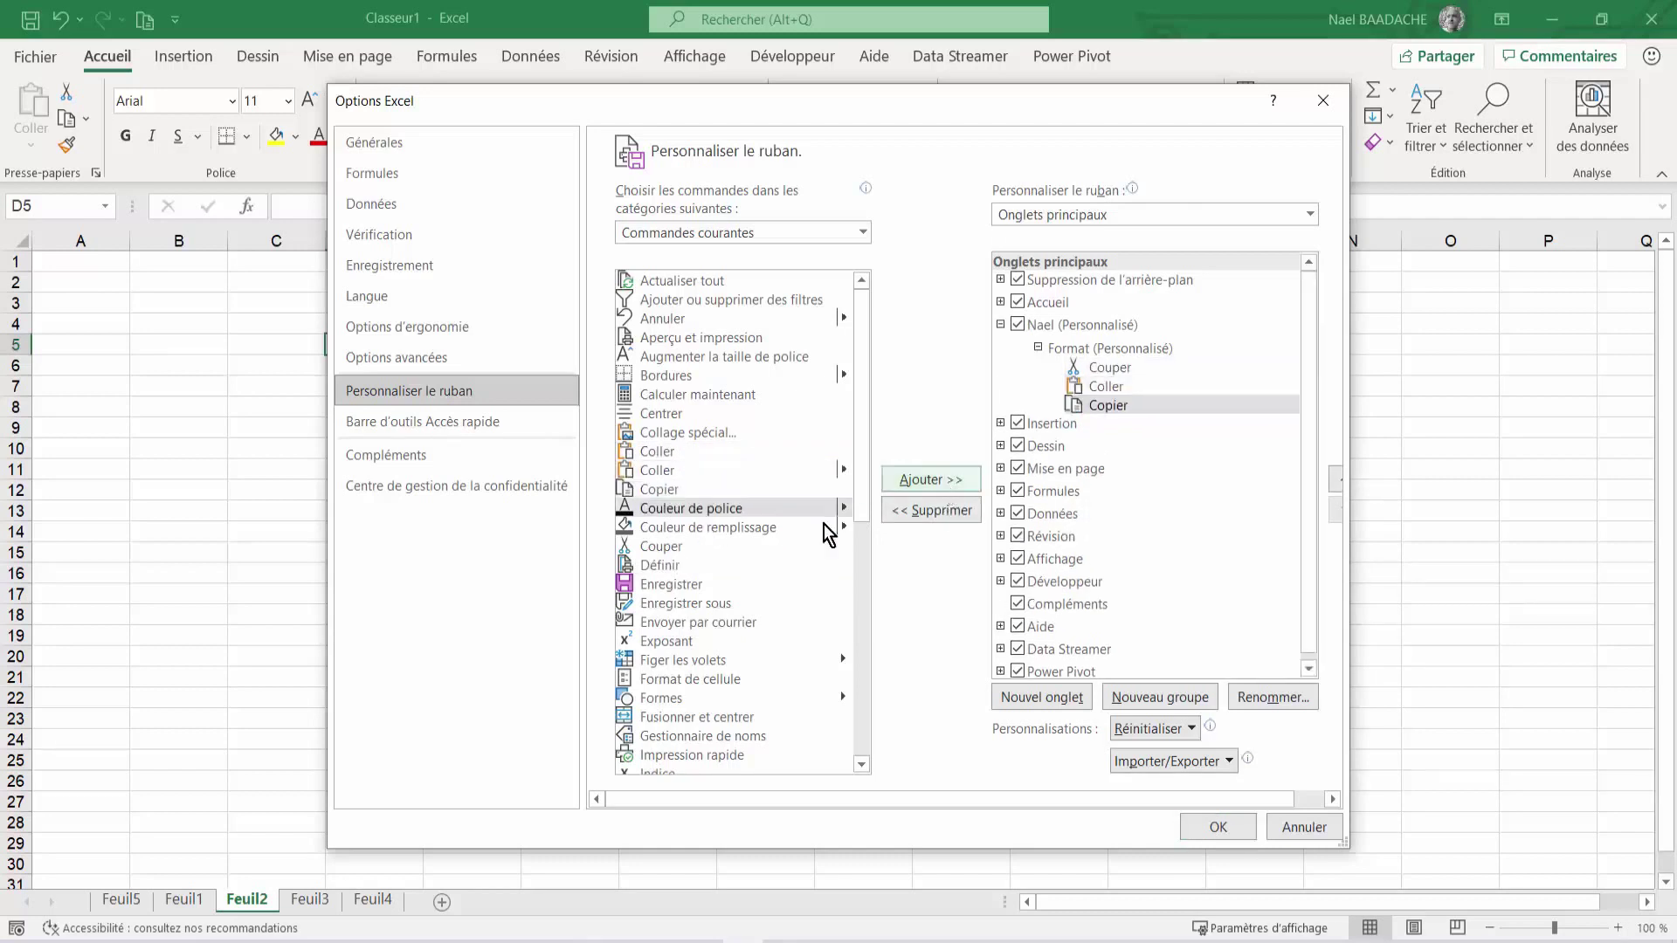
pyautogui.scroll(-4, 736, 605)
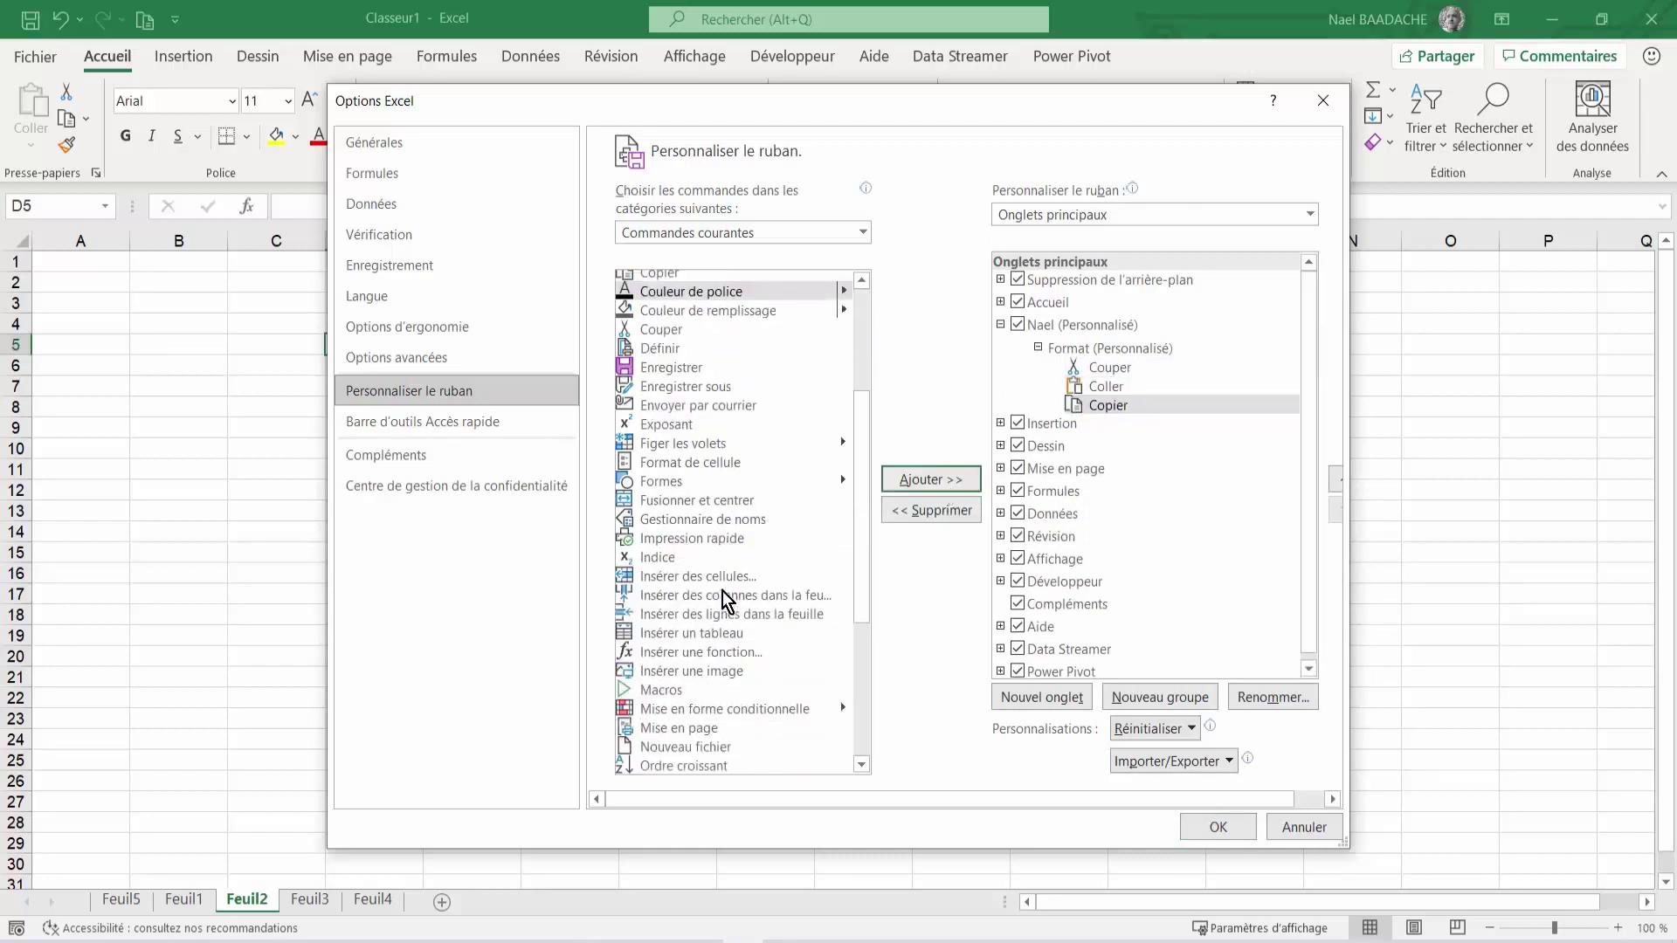
pyautogui.click(738, 711)
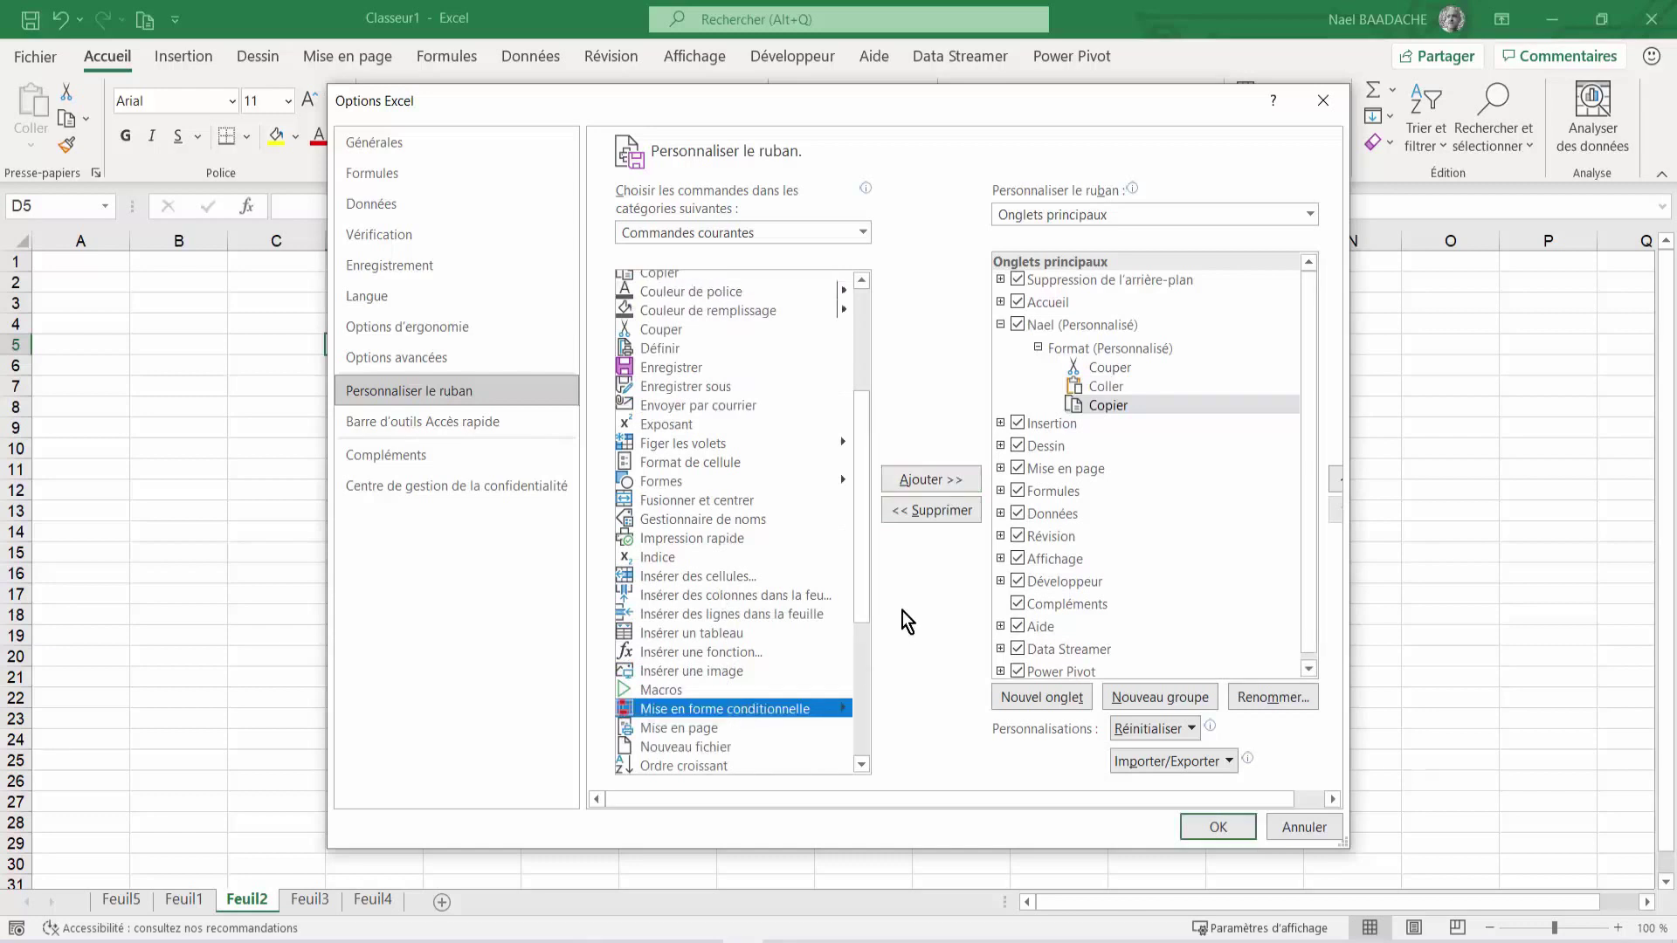
pyautogui.click(925, 482)
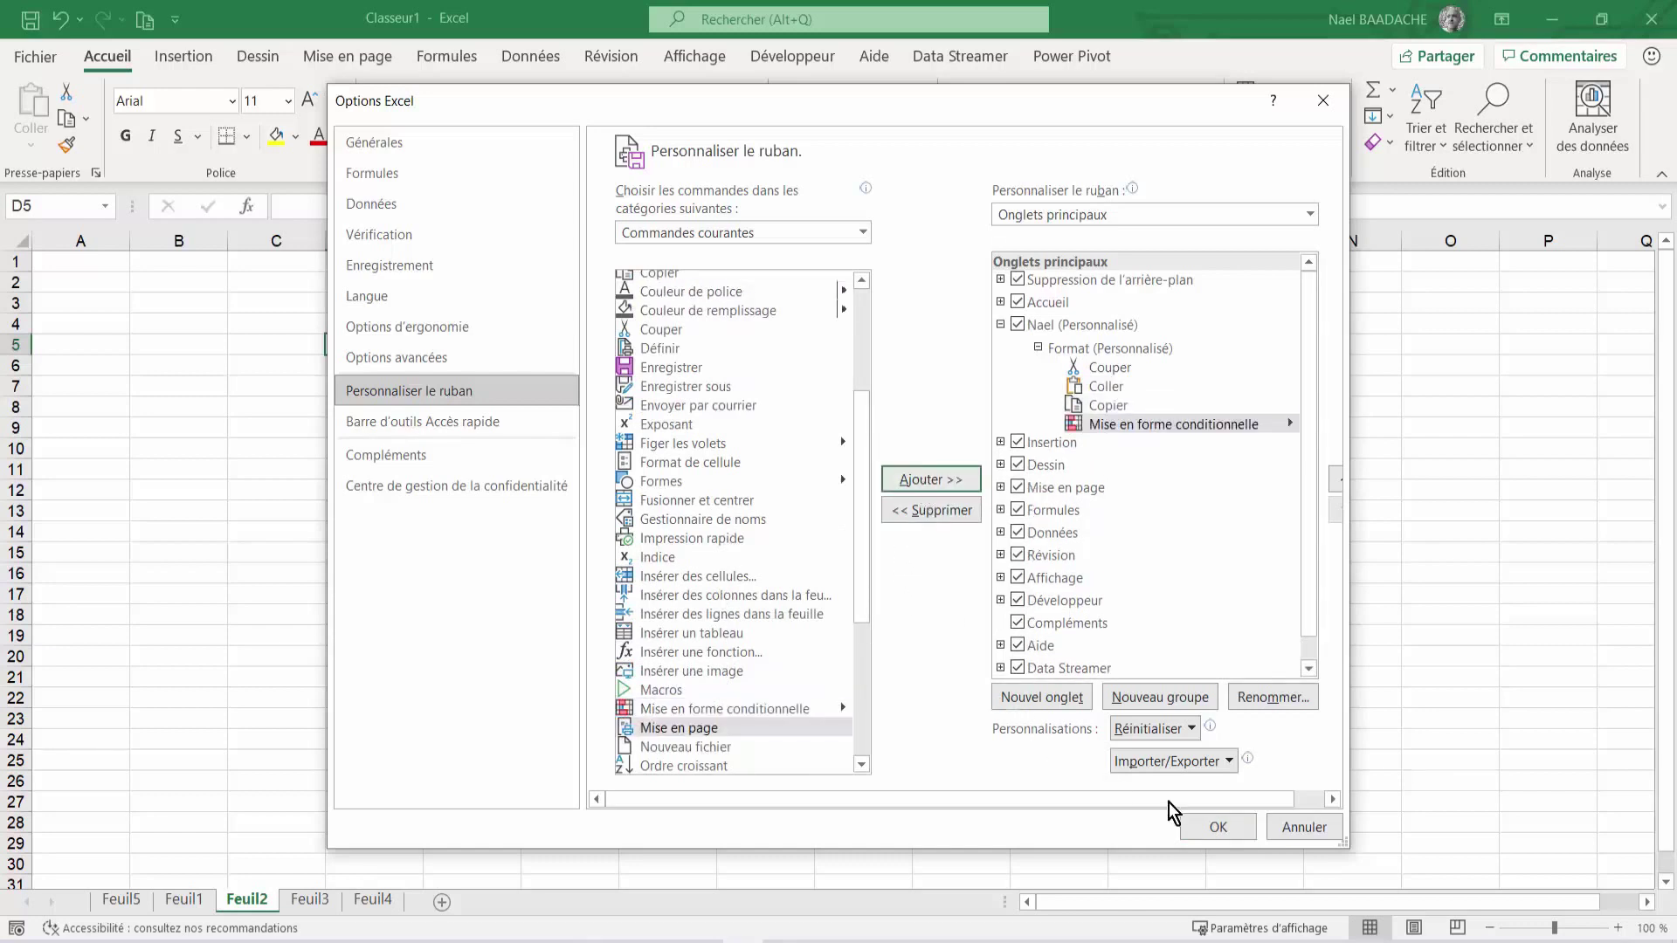
# Apply the ribbon changes, check the new Nael tab, then return to the Fichier view
pyautogui.click(1218, 828)
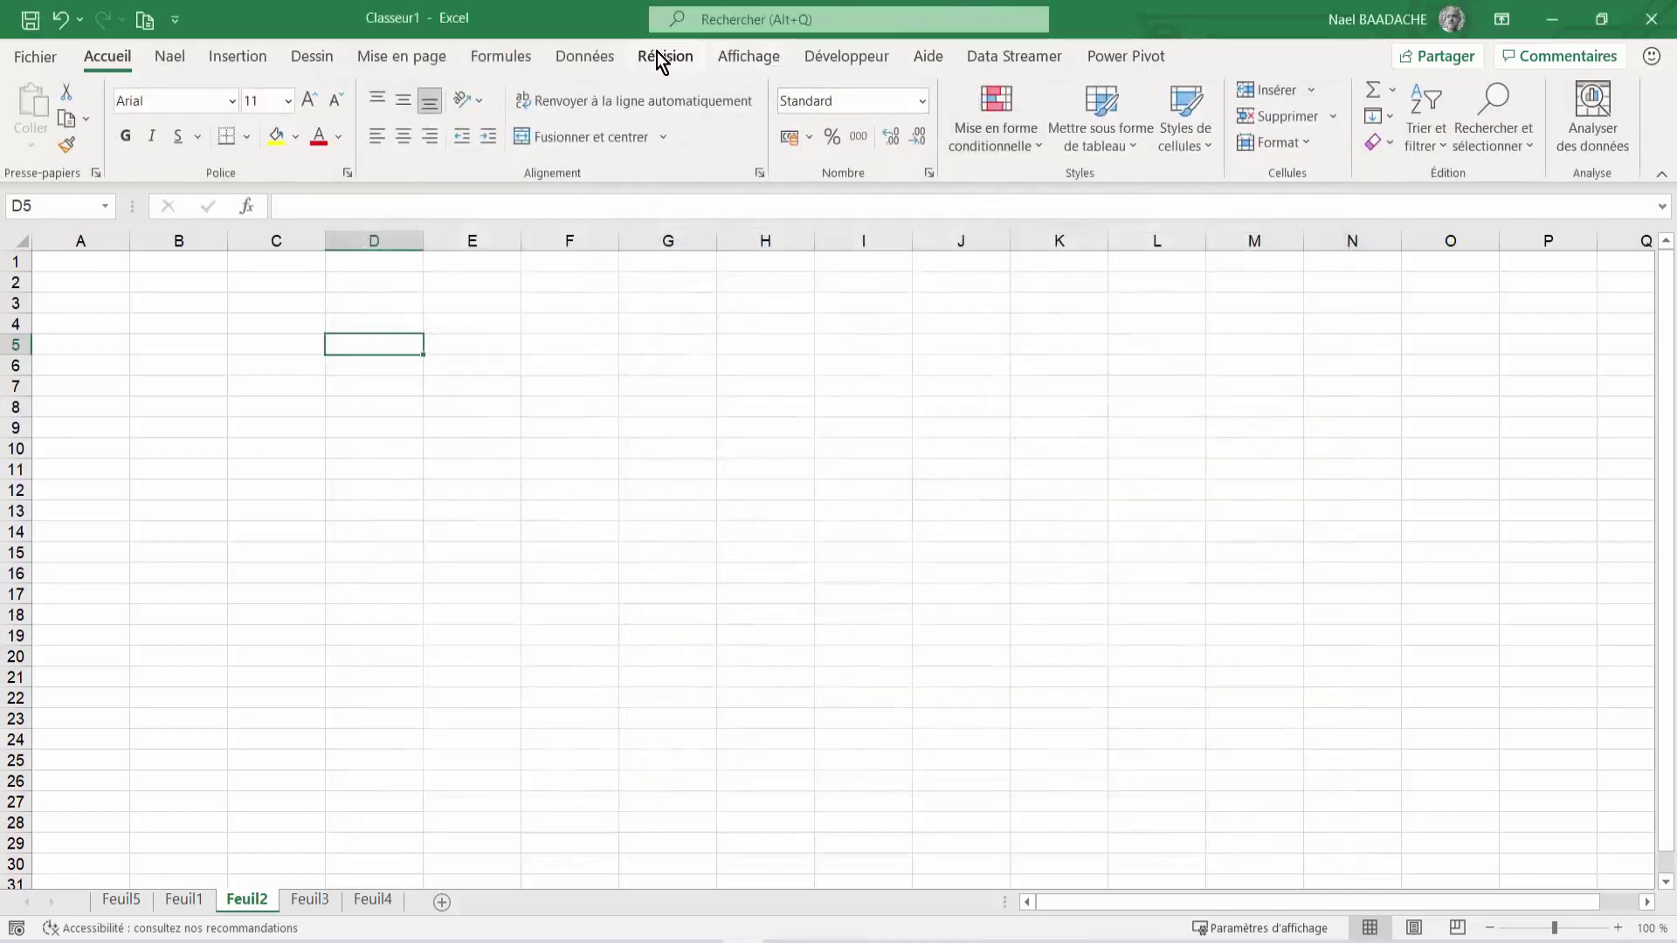
pyautogui.click(172, 58)
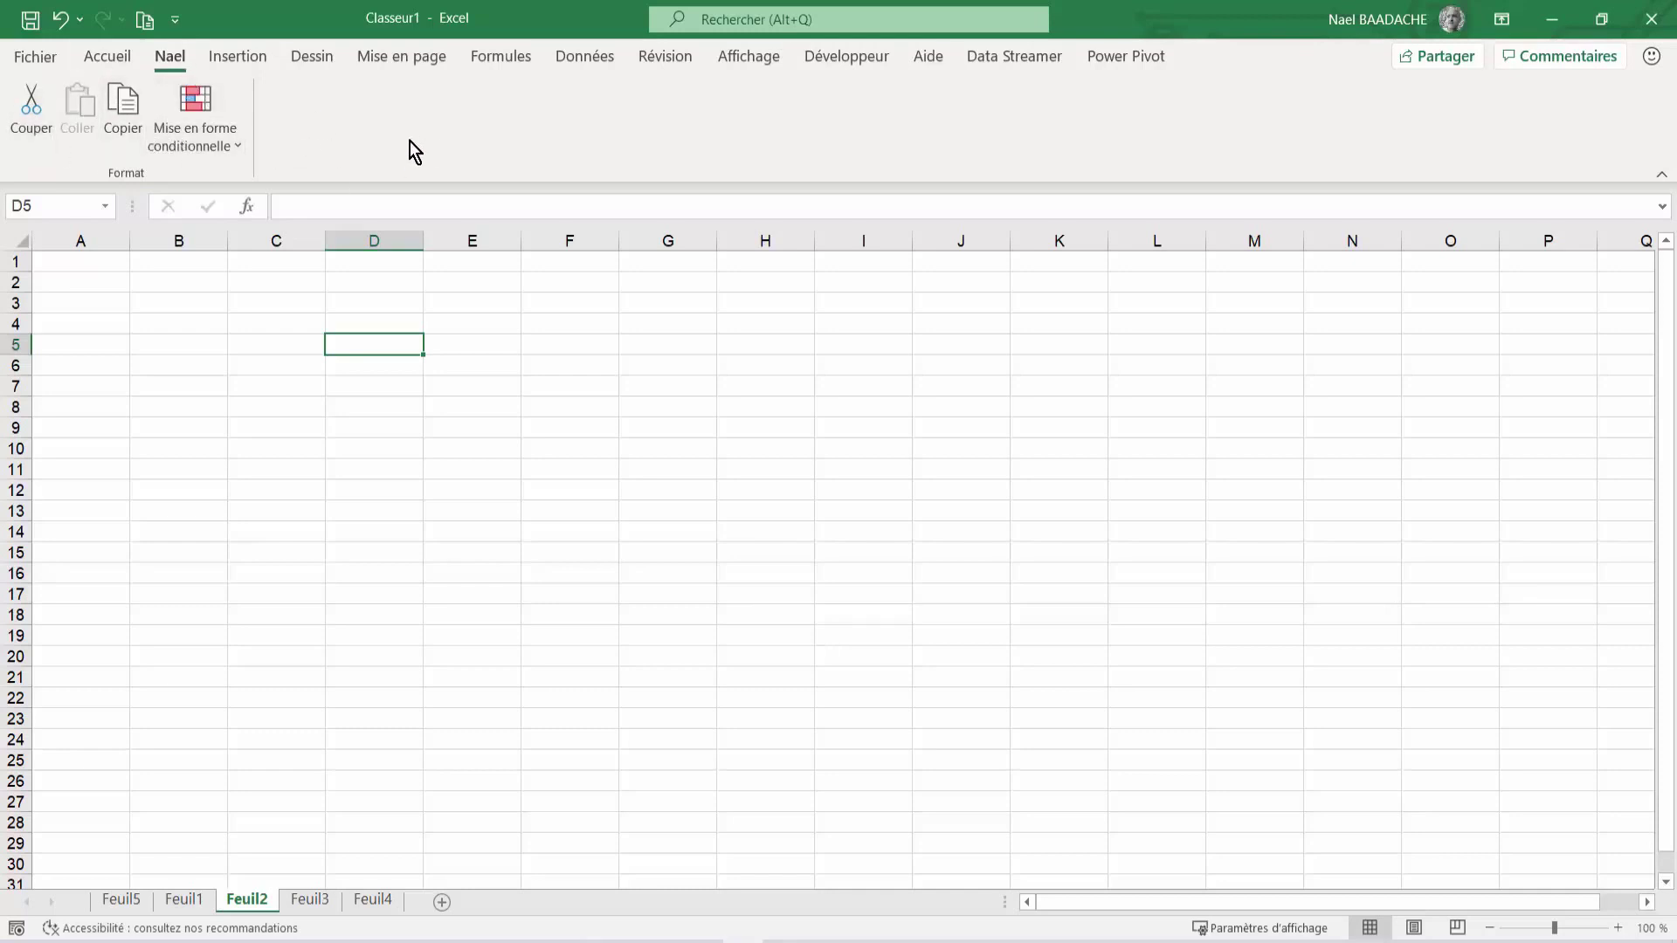
pyautogui.click(37, 59)
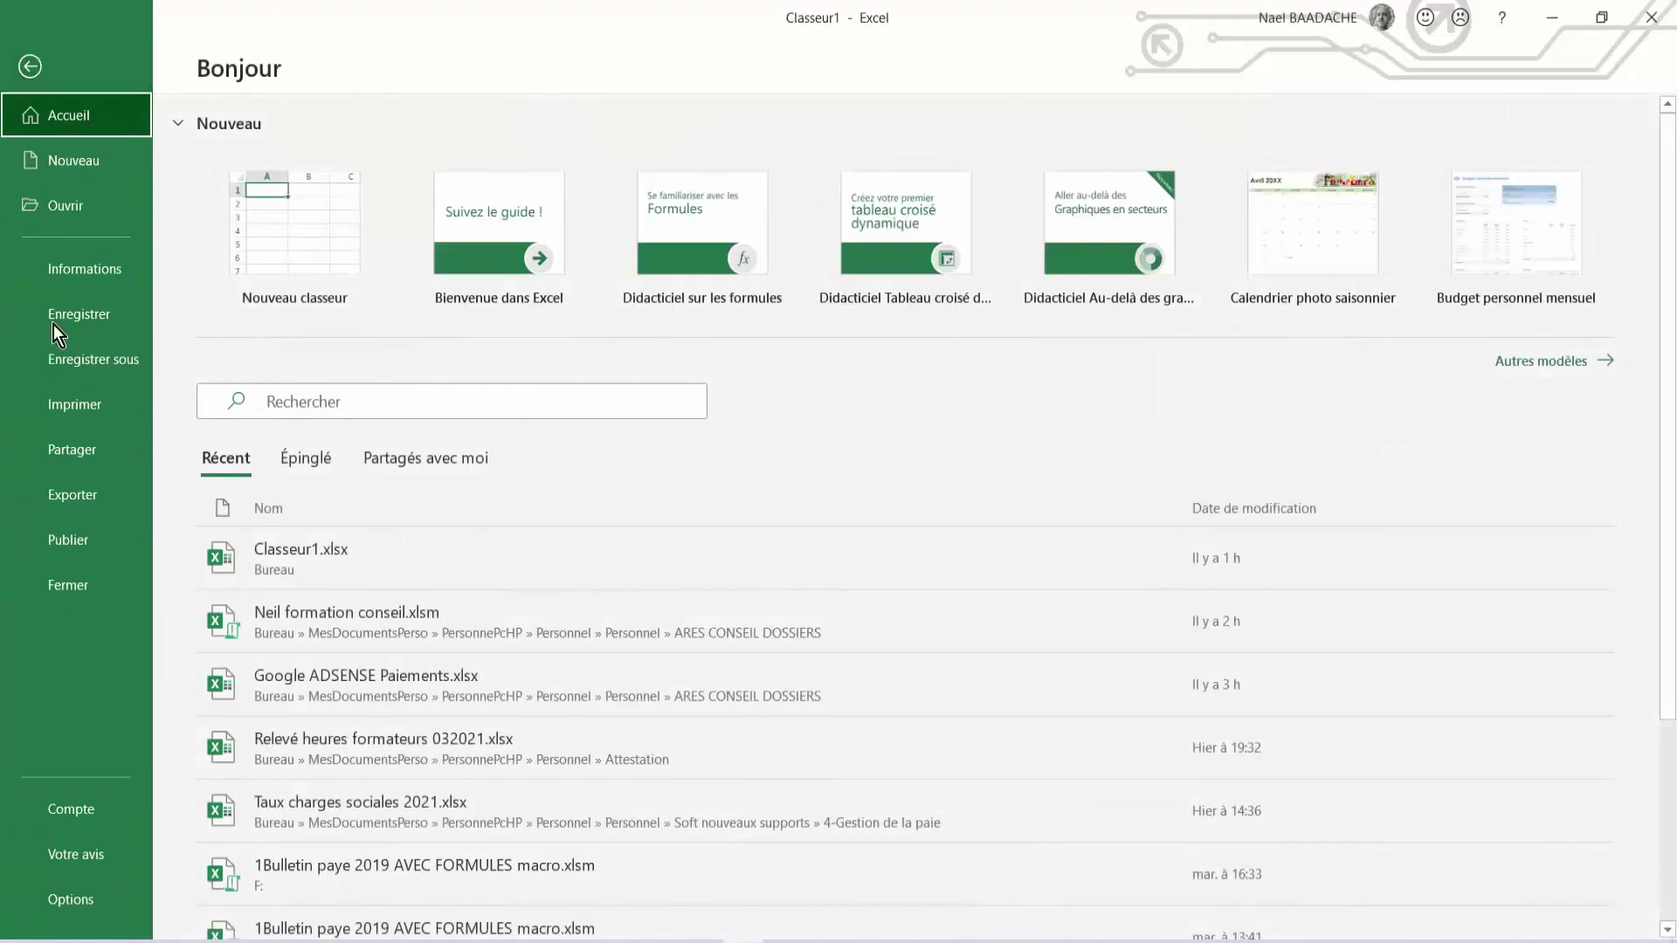
# In Personnaliser le ruban, add a new group to the Nael tab named 'Enregistrement'
pyautogui.click(78, 901)
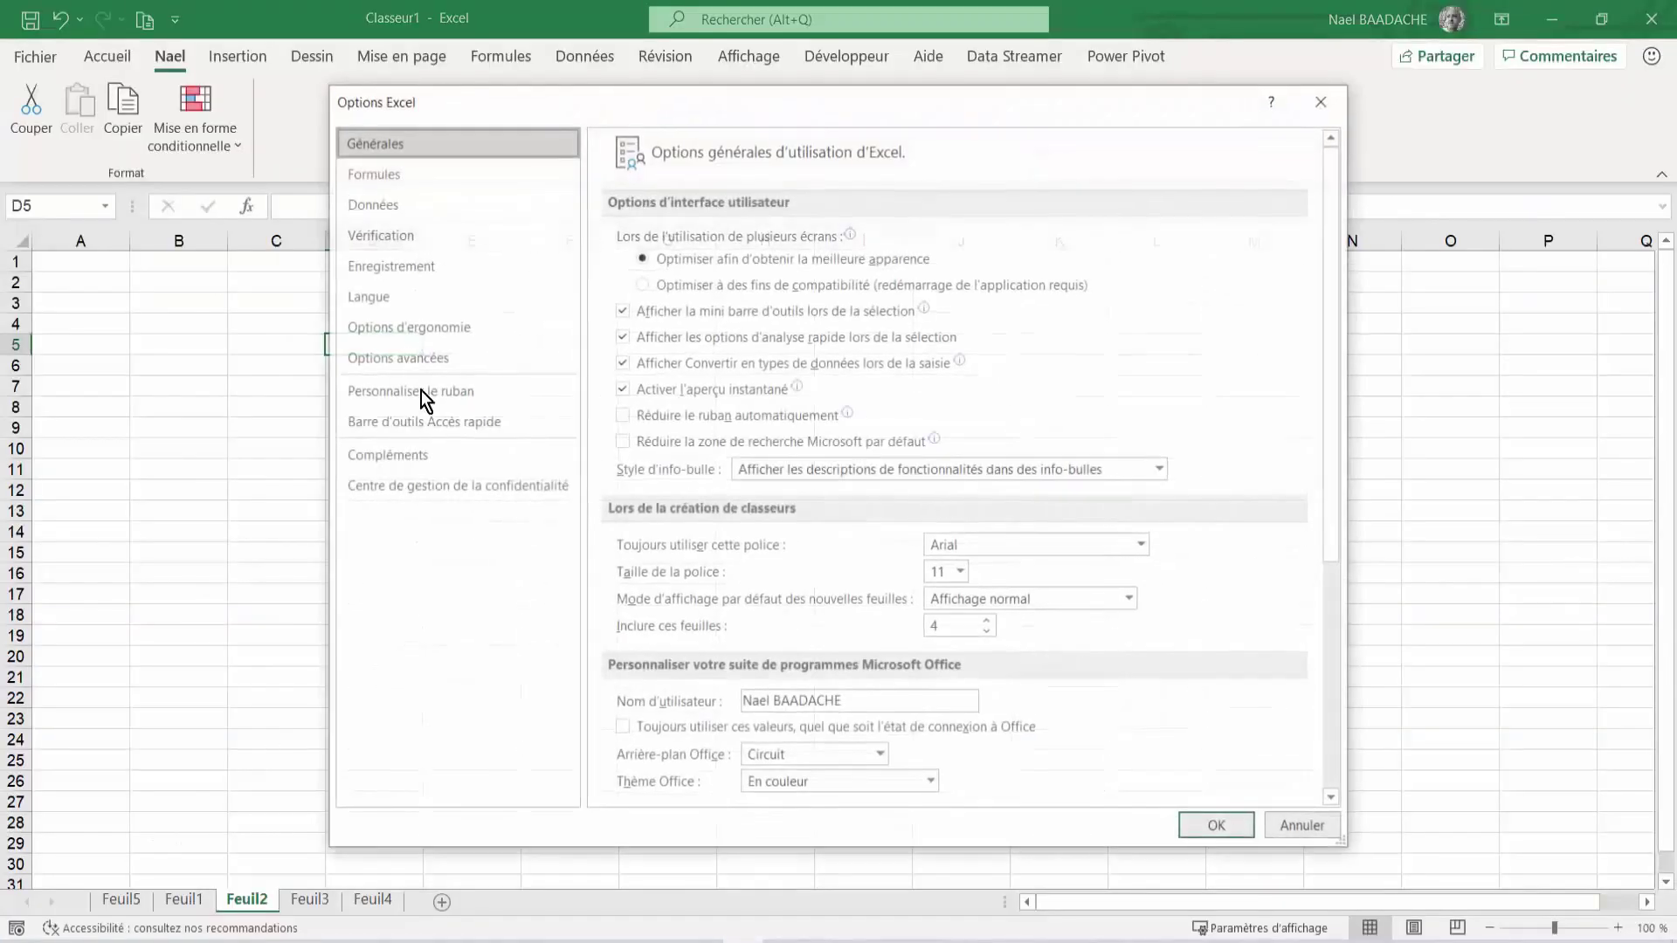
pyautogui.click(431, 390)
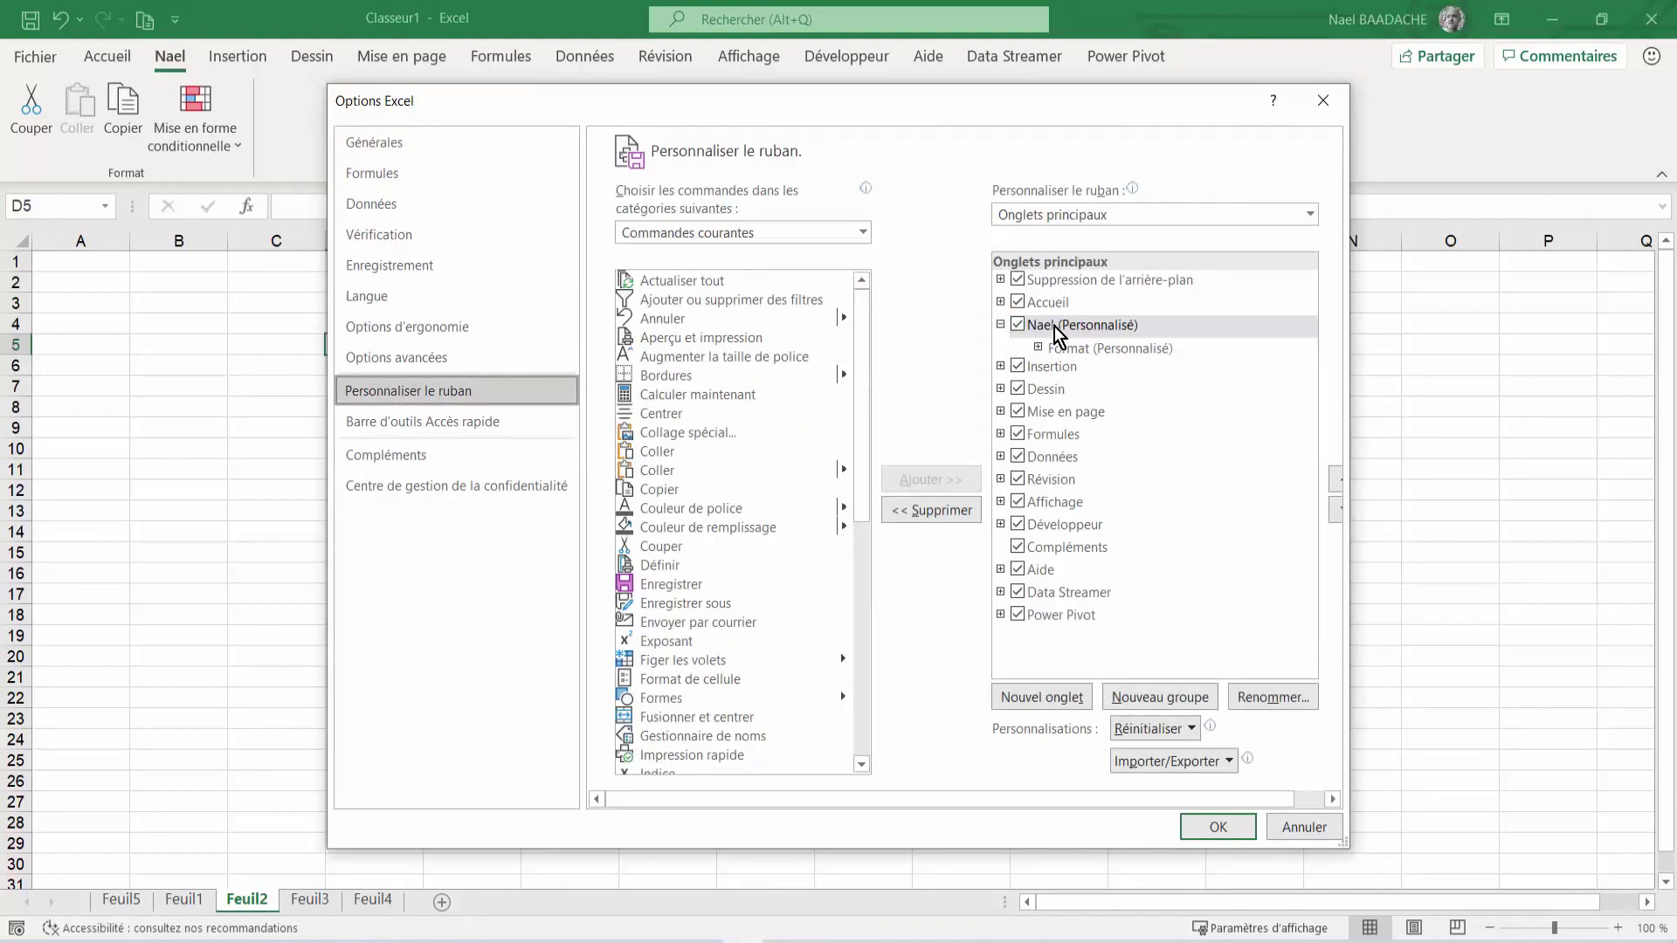
pyautogui.click(1165, 705)
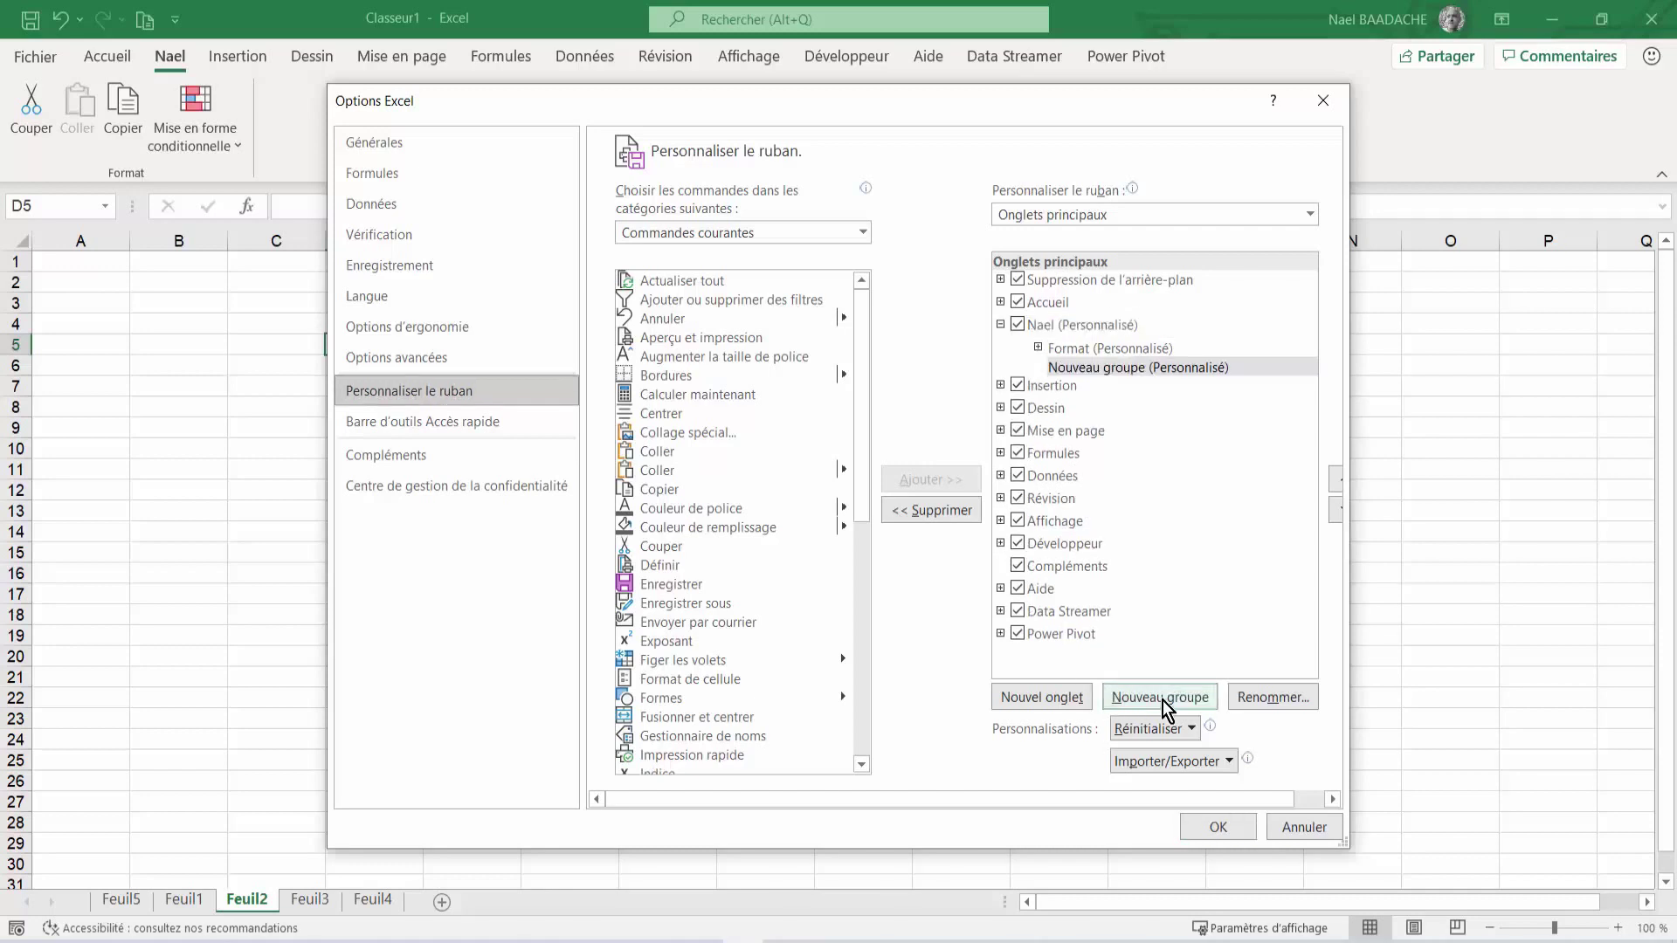
pyautogui.click(1268, 699)
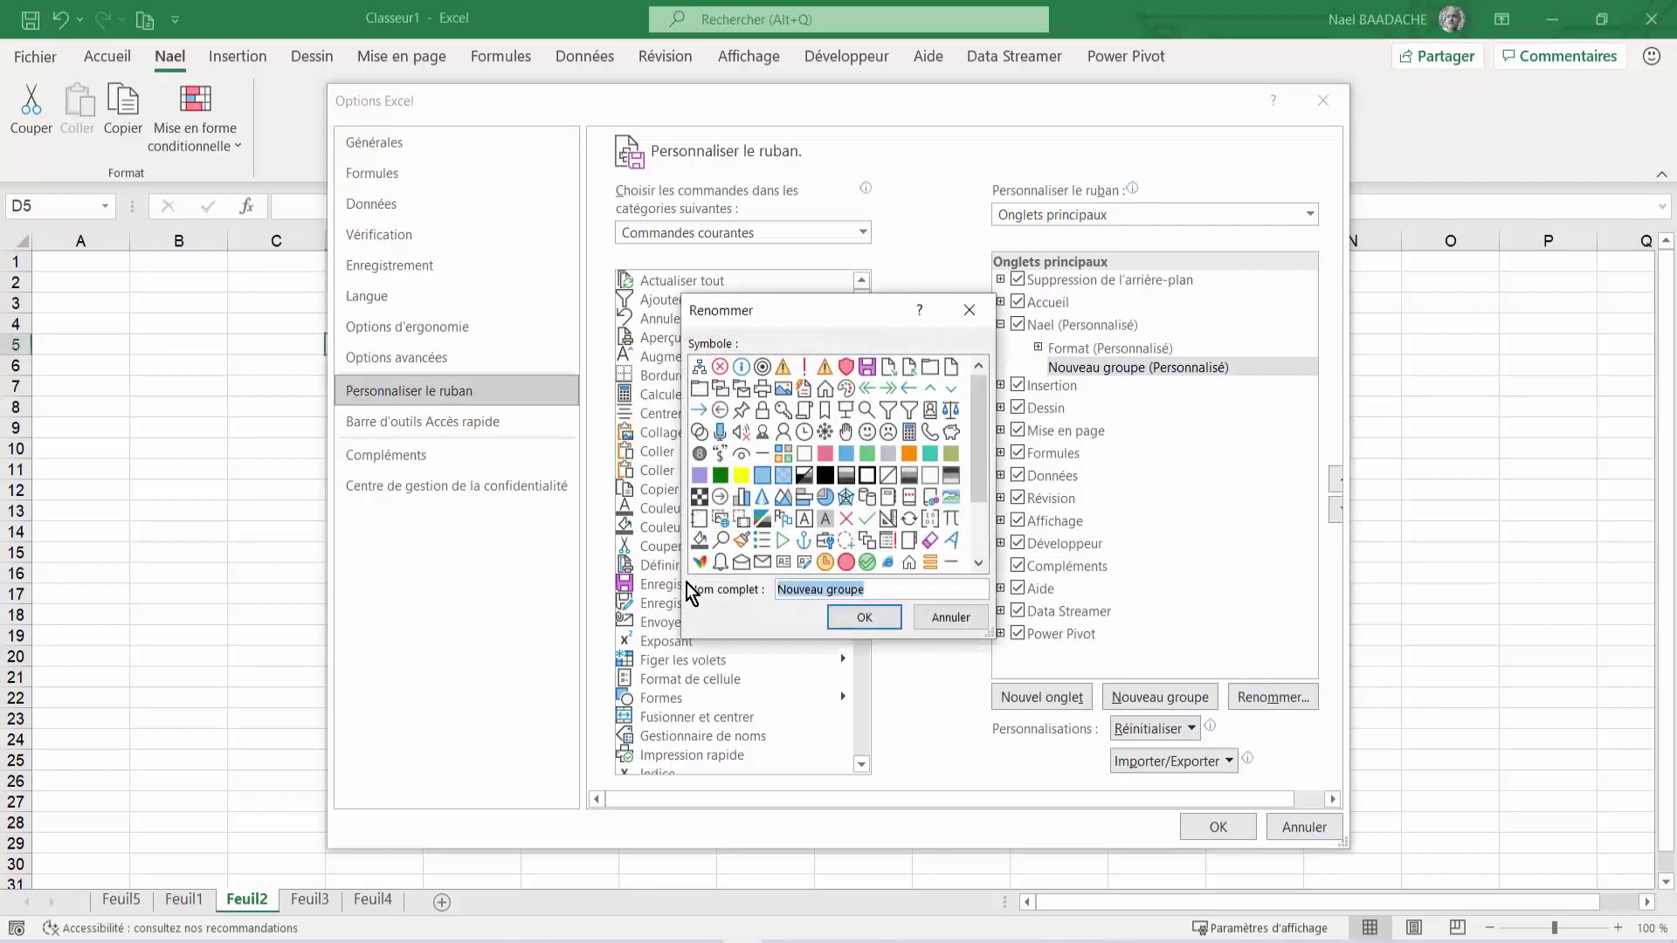
pyautogui.write('En')
pyautogui.write('registr')
pyautogui.write('ement')
pyautogui.click(866, 617)
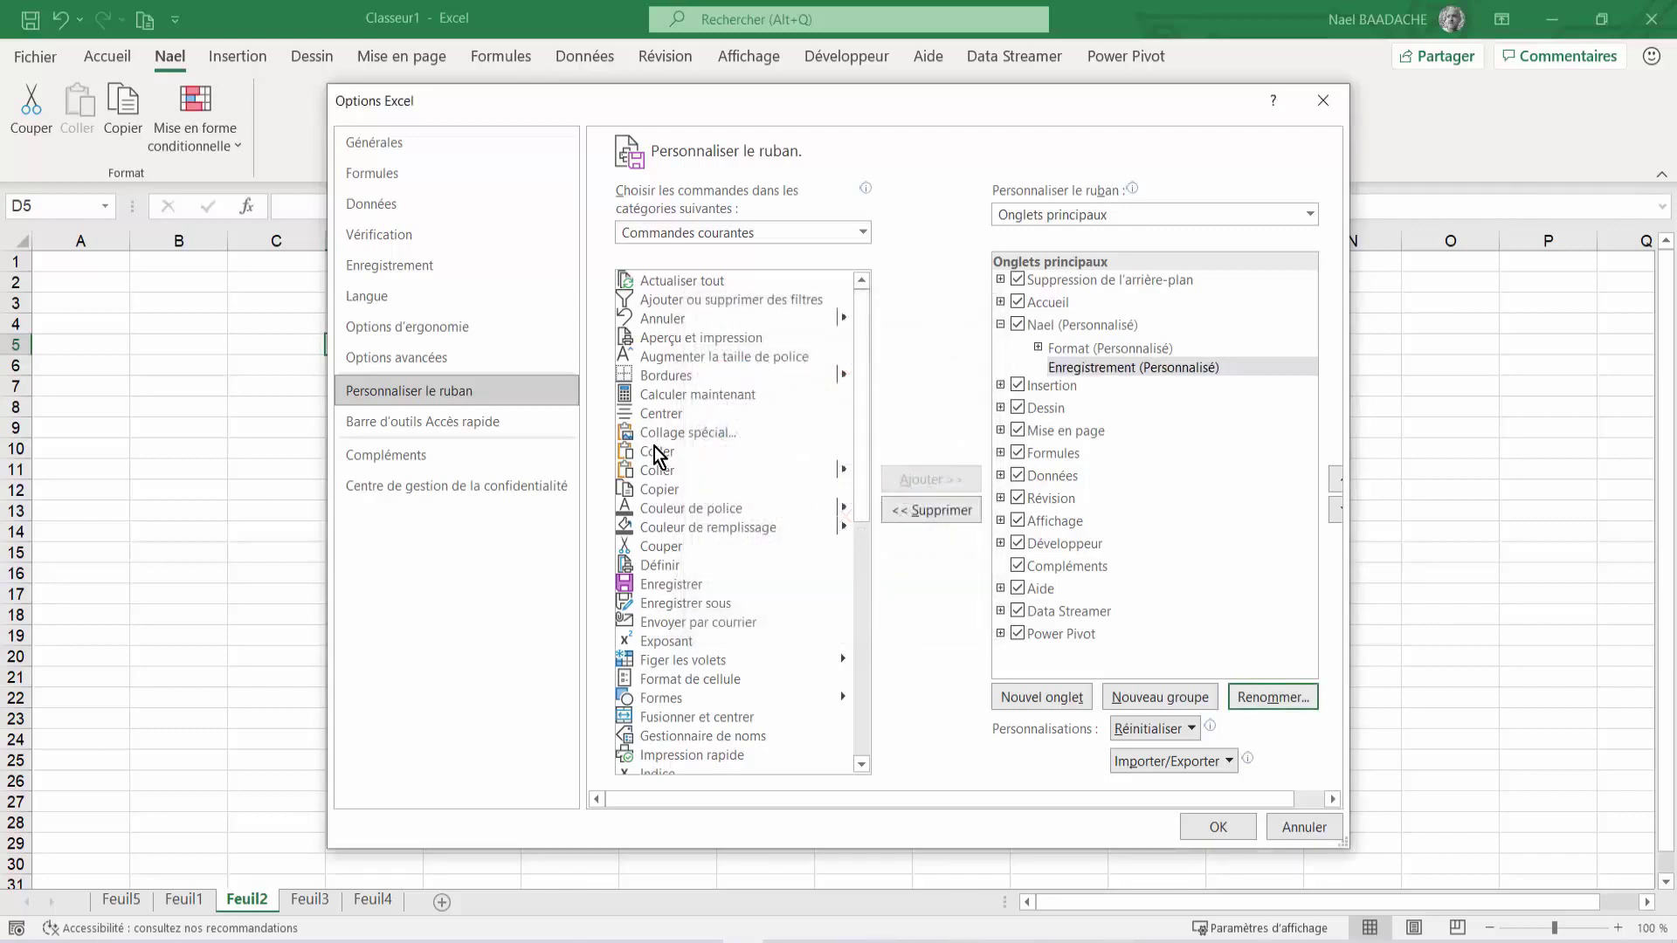
# Put the Enregistrer command in the Enregistrement group, apply, and select cell E13
pyautogui.click(666, 585)
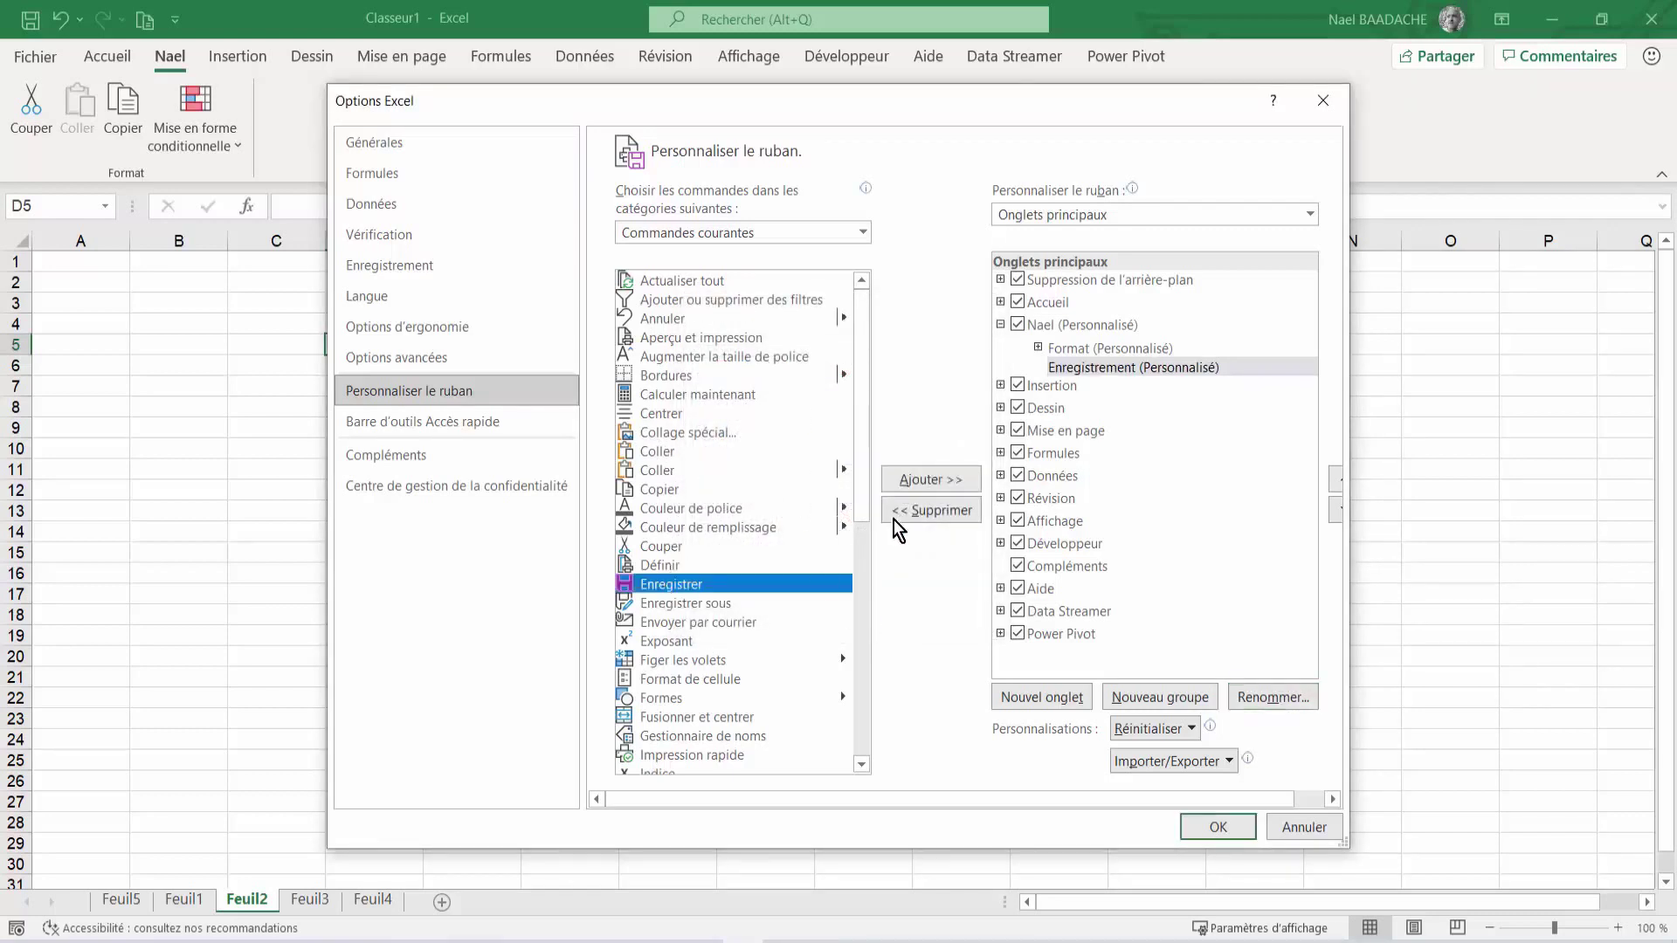
pyautogui.click(913, 478)
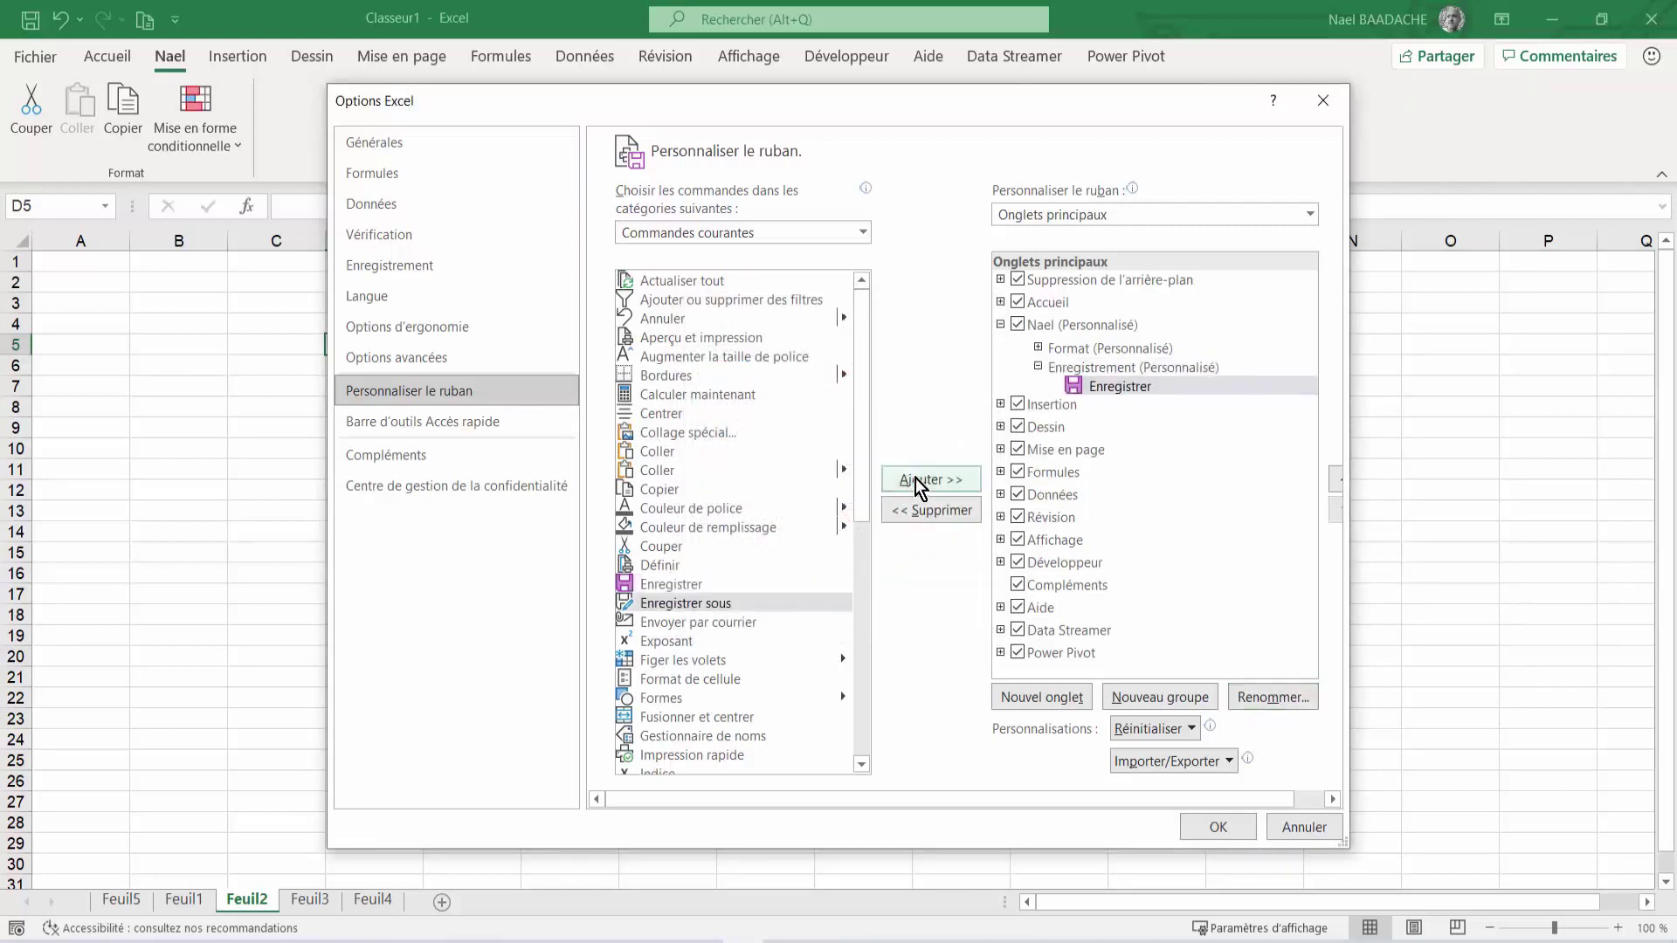
pyautogui.click(1214, 826)
pyautogui.click(214, 424)
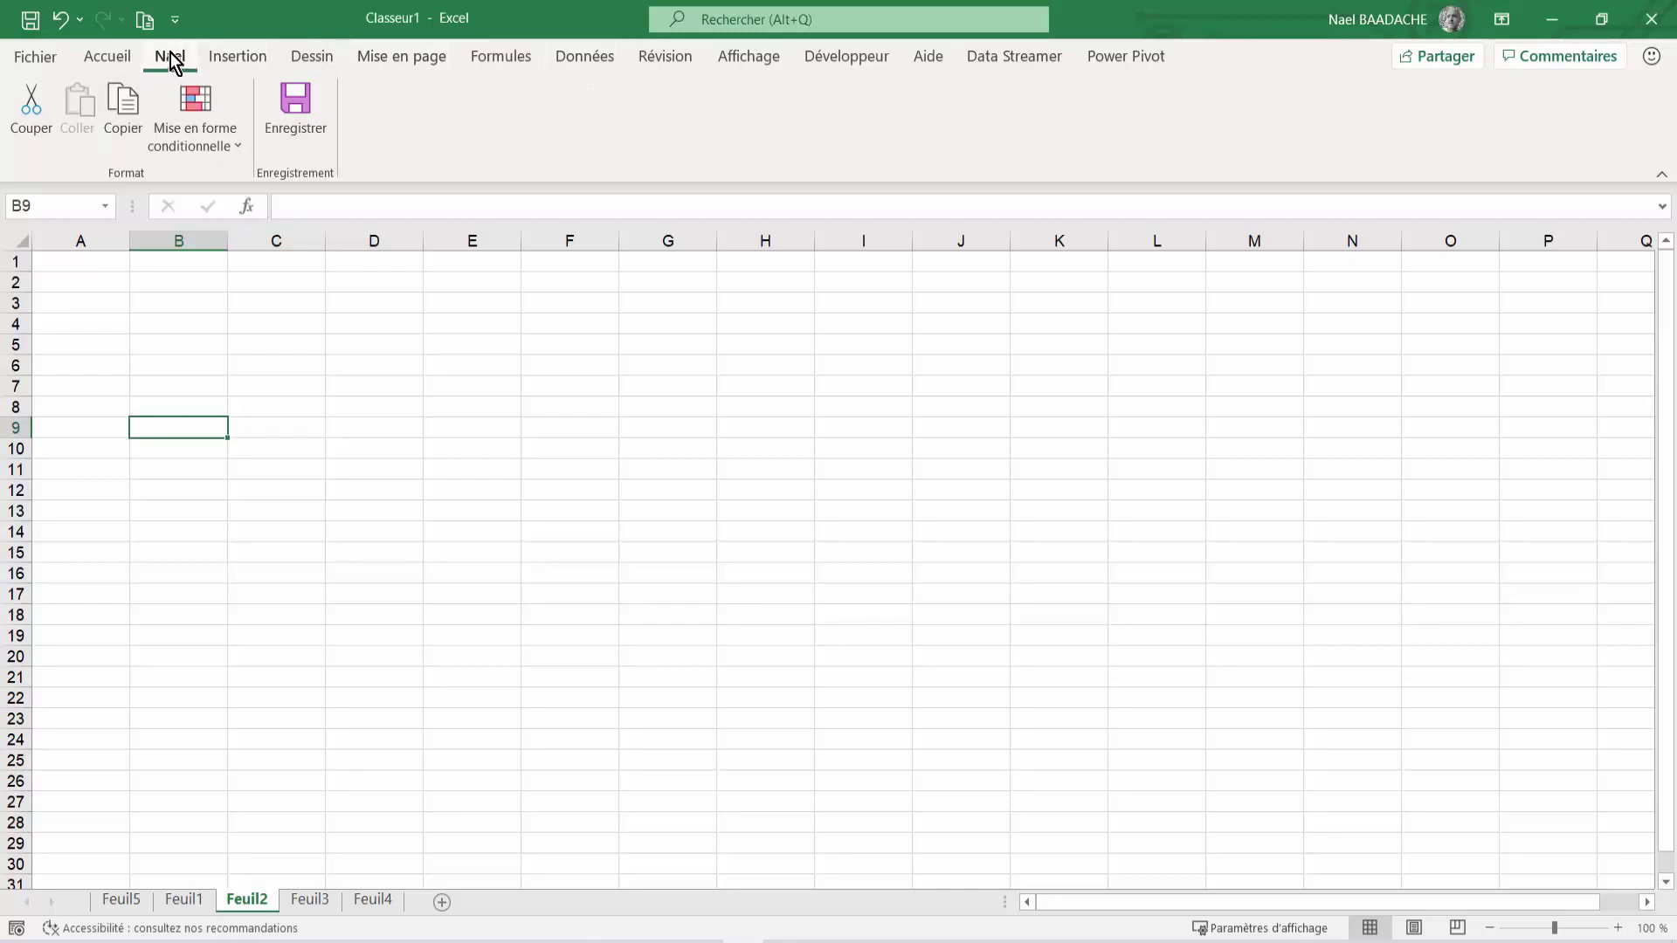
pyautogui.click(498, 510)
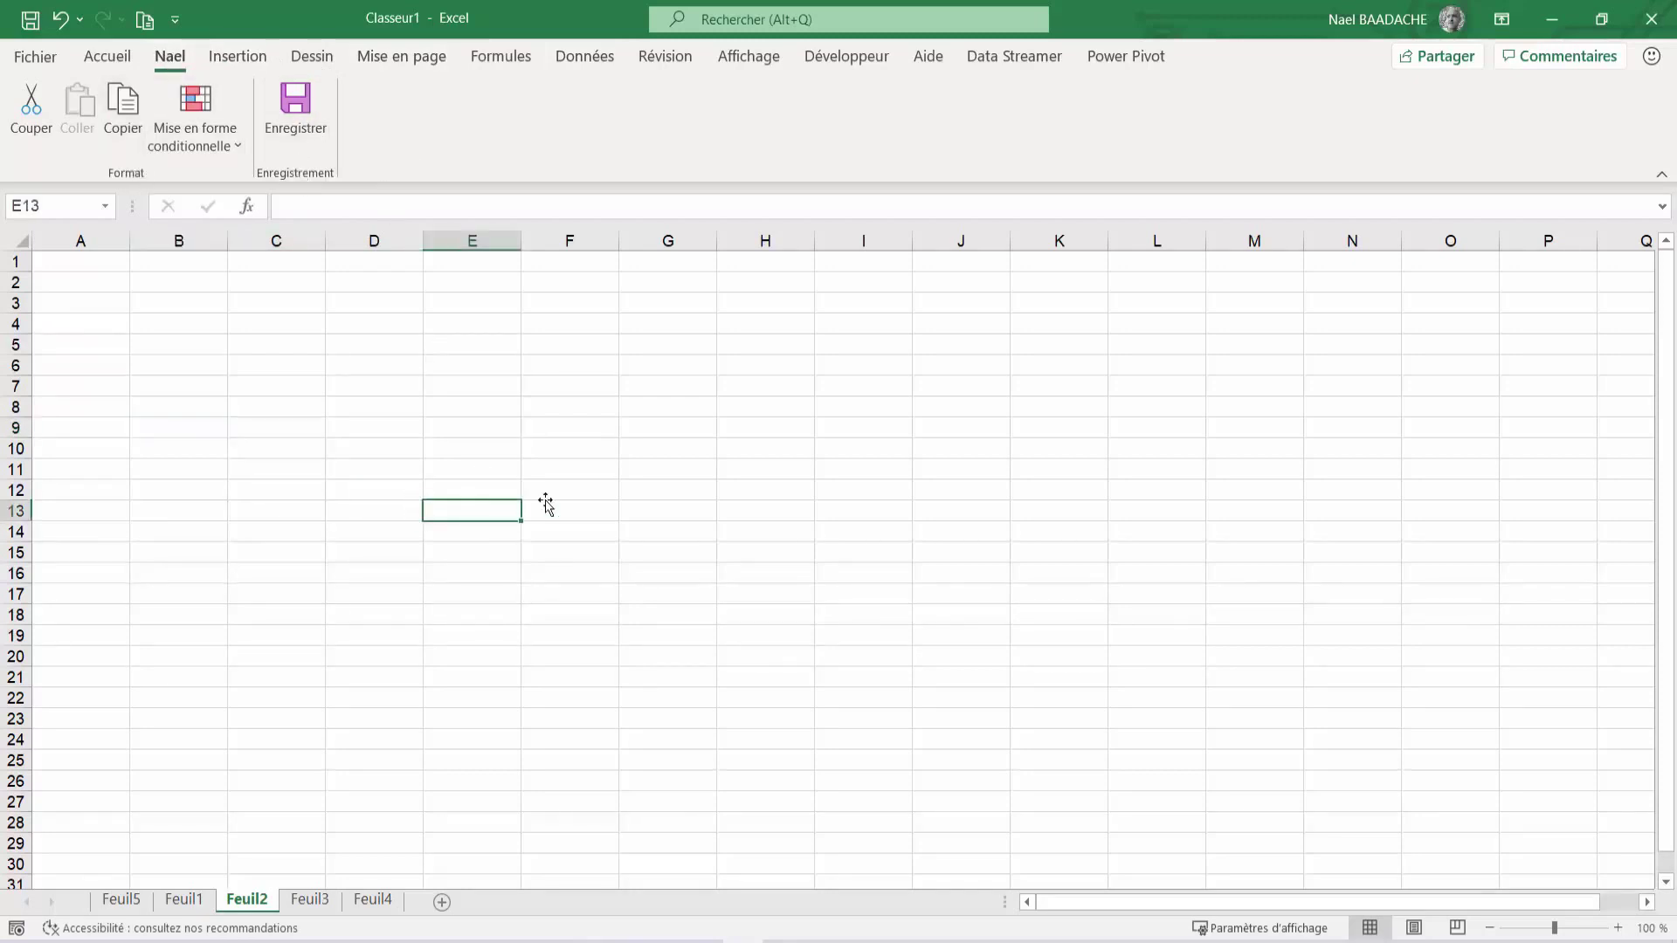